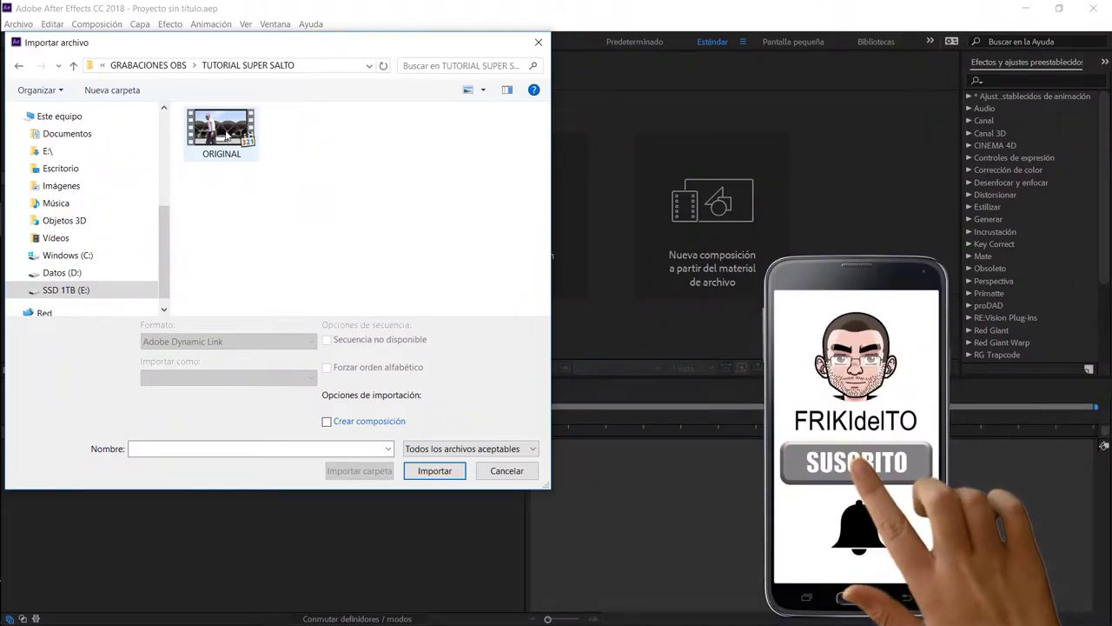
# Import ORIGINAL.mp4, build an ORIGINAL composition from it, and scrub to the jump
pyautogui.doubleClick(225, 132)
pyautogui.moveTo(21, 196); pyautogui.dragTo(47, 370)
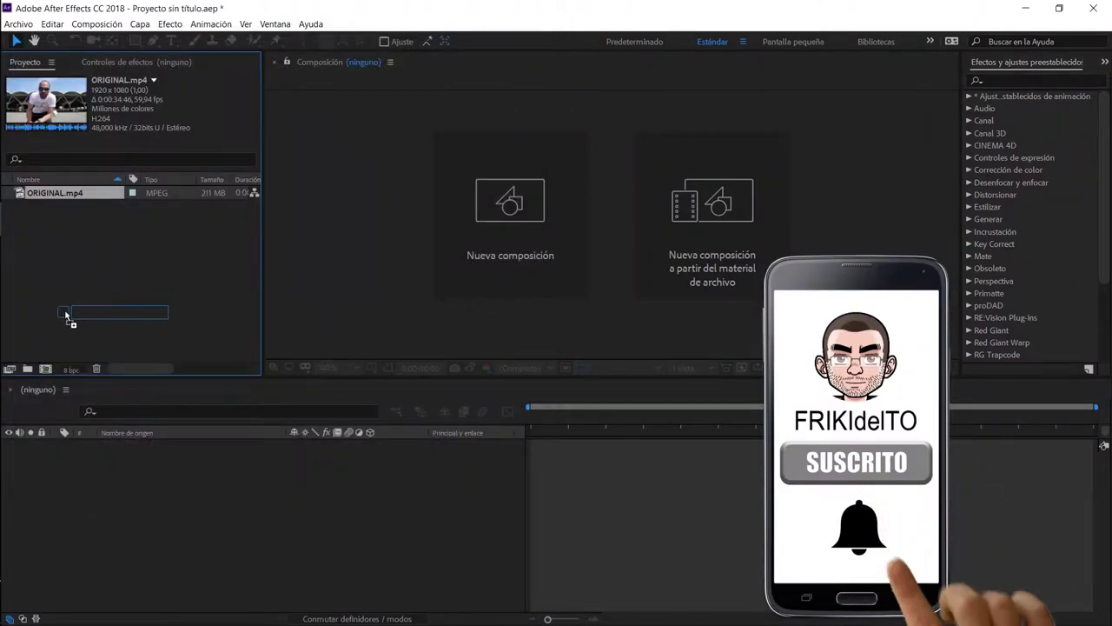
pyautogui.moveTo(553, 416); pyautogui.dragTo(826, 421)
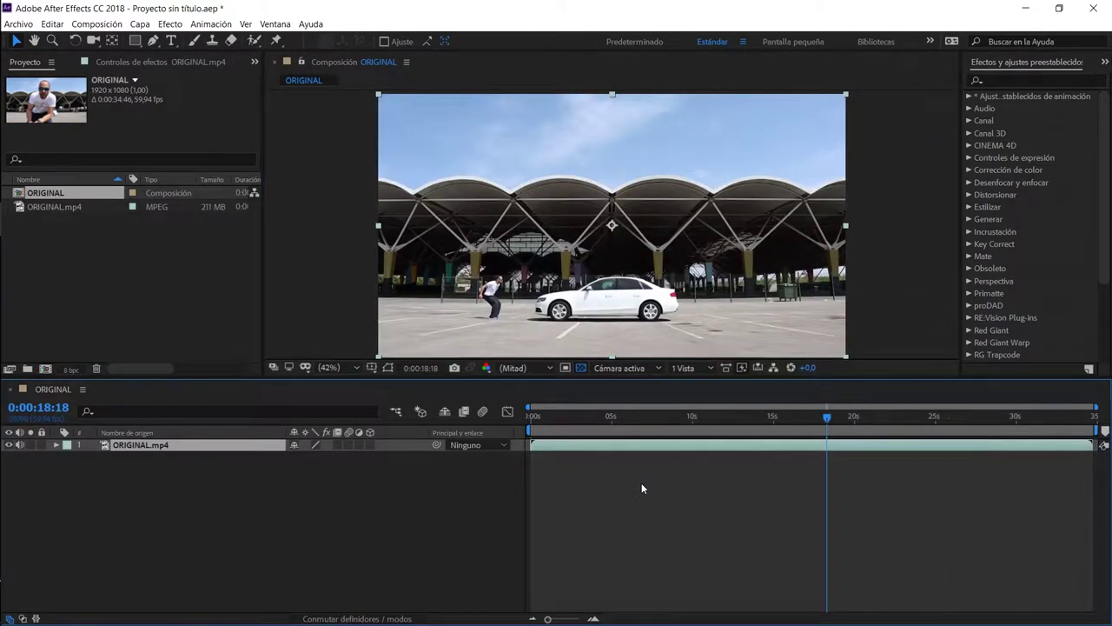
# Split the clip at the jump's takeoff (~18:45) and name the lower layer antes
pyautogui.press('space')
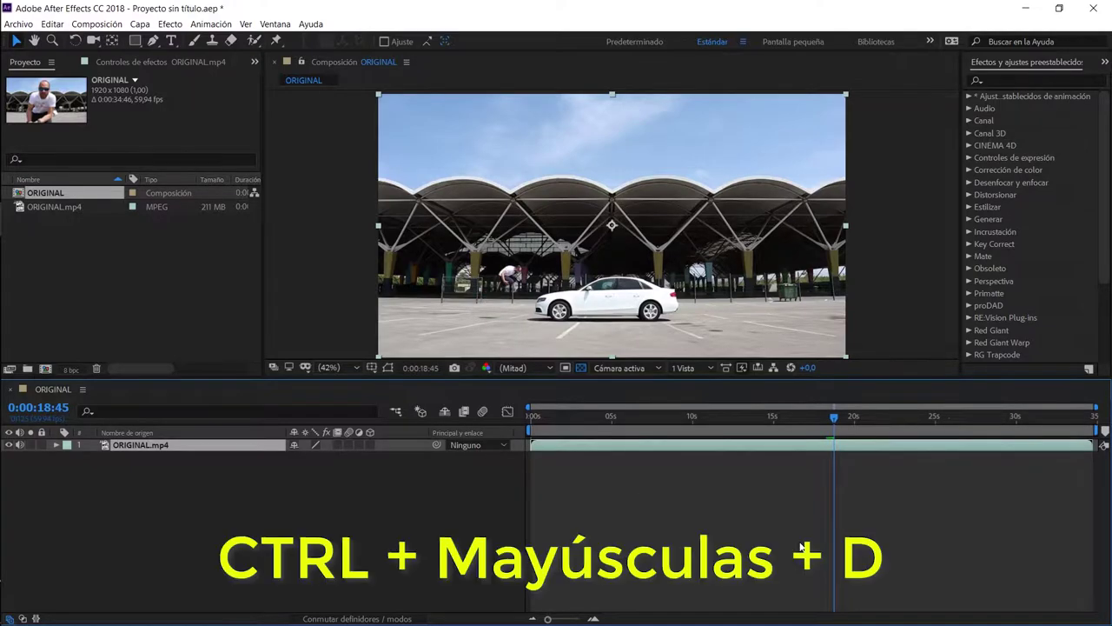
pyautogui.hotkey('ctrl', 'shift', 'd')
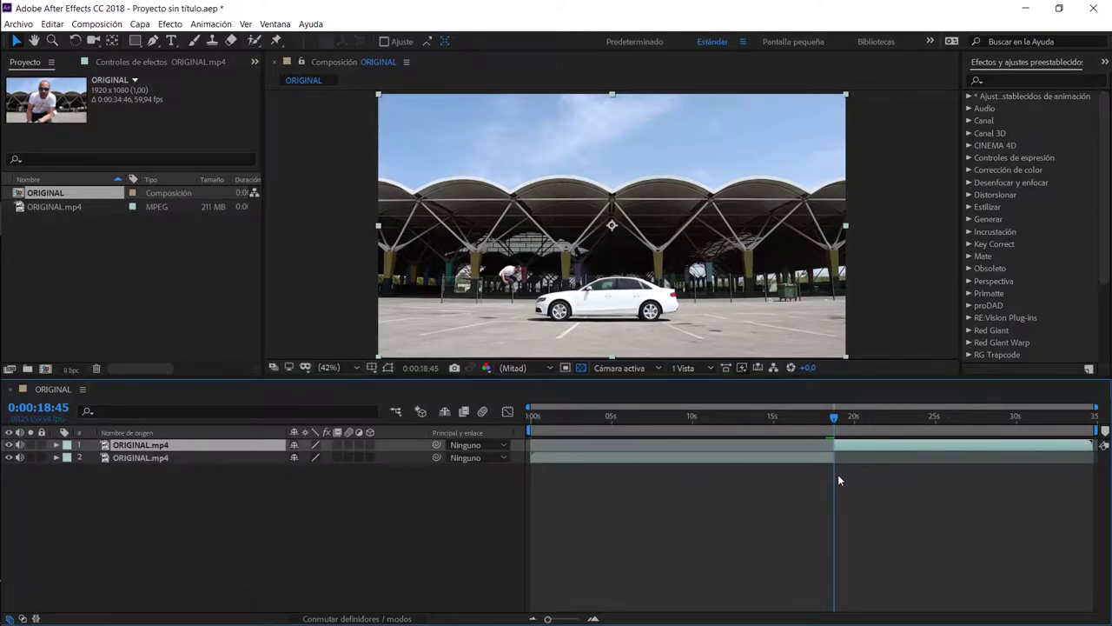
pyautogui.click(171, 461)
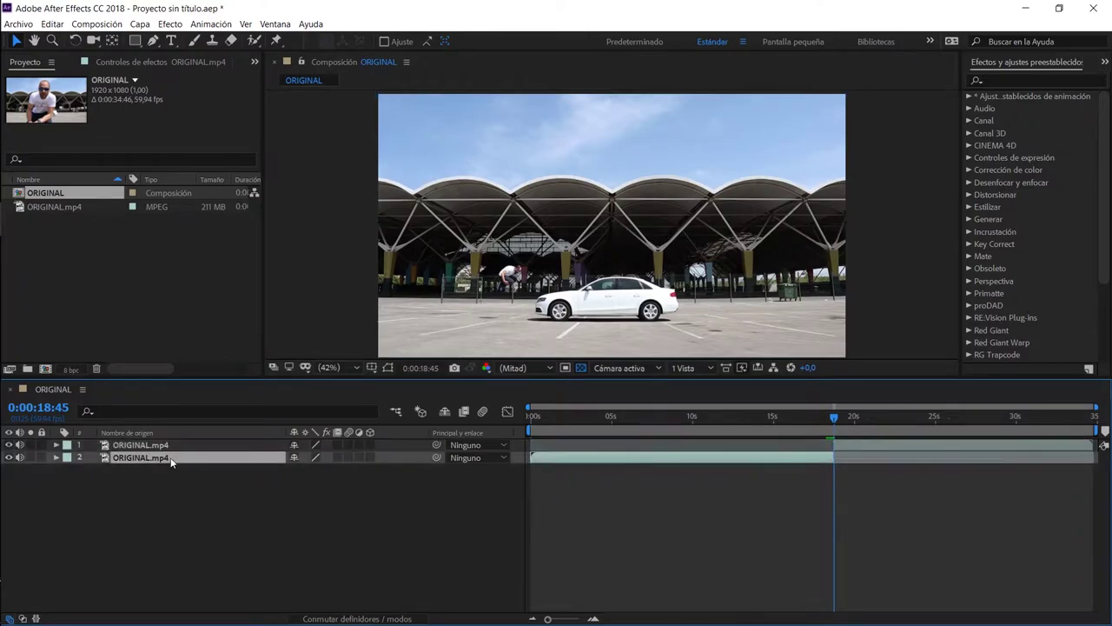
pyautogui.press('Return')
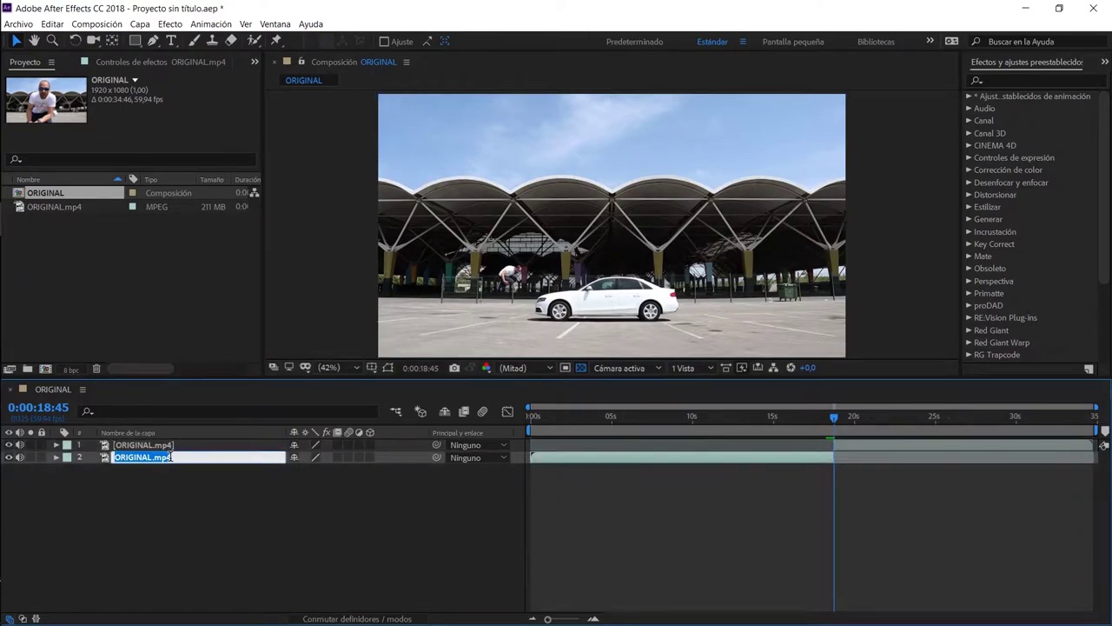
pyautogui.write('antes')
# Split the remaining layer at the landing (~27:16) and name the new top layer despues
pyautogui.moveTo(834, 417); pyautogui.dragTo(966, 419)
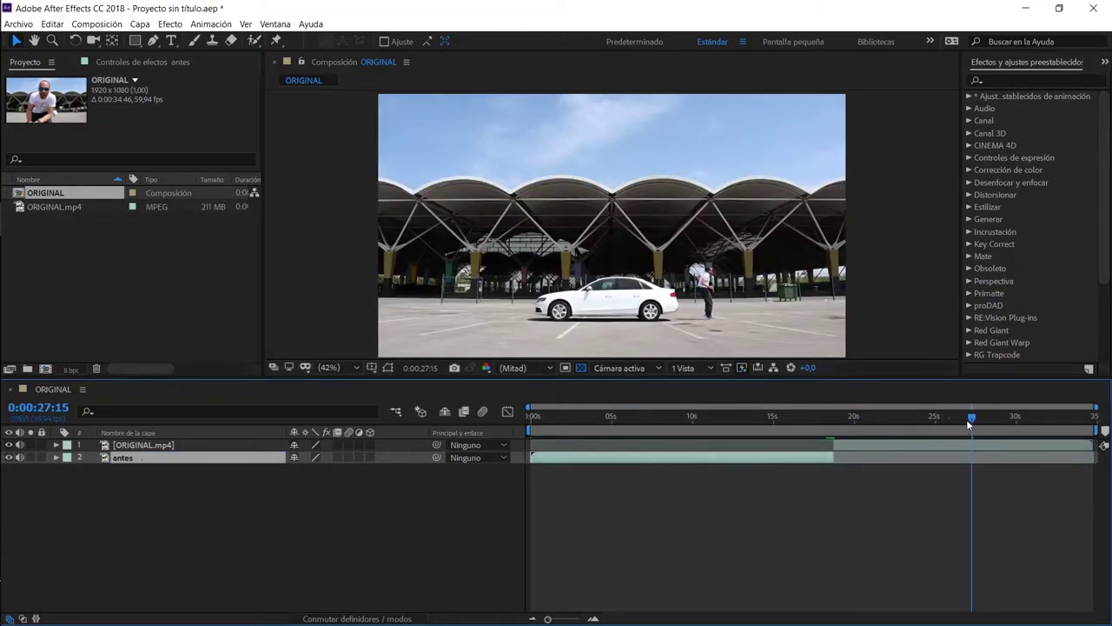
pyautogui.moveTo(970, 423); pyautogui.dragTo(969, 423)
pyautogui.click(943, 445)
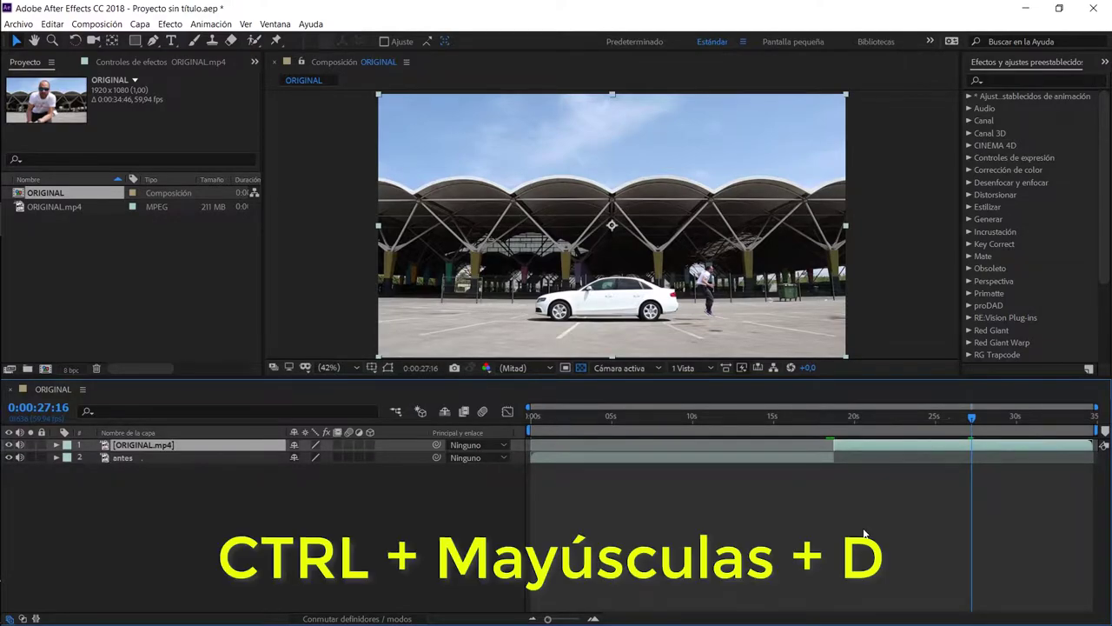
pyautogui.hotkey('ctrl', 'shift', 'd')
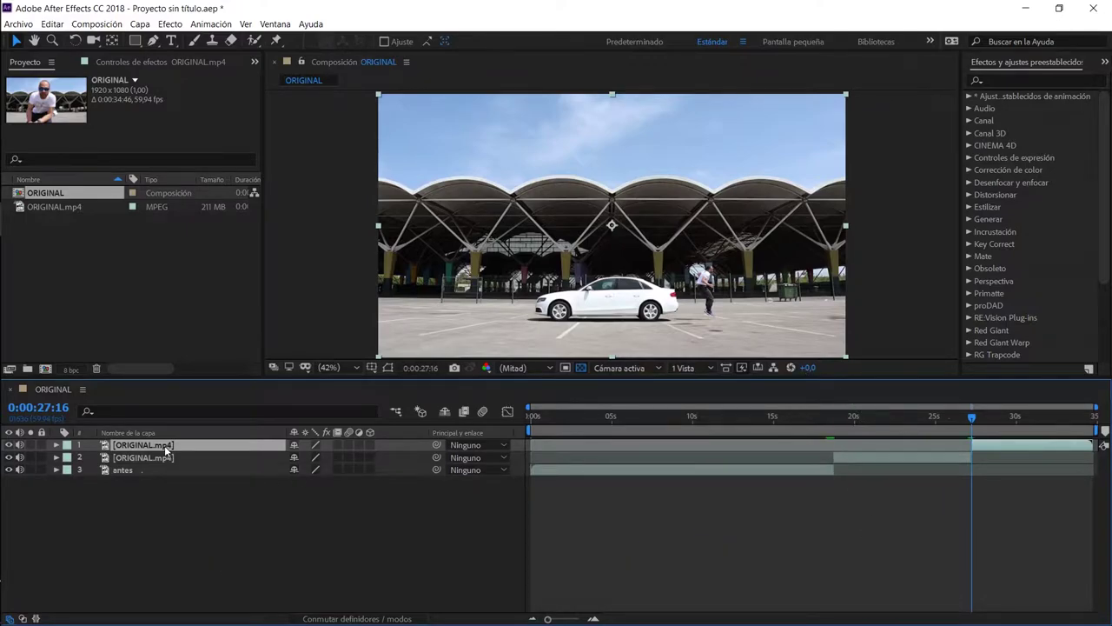
pyautogui.press('Return')
pyautogui.write('despues')
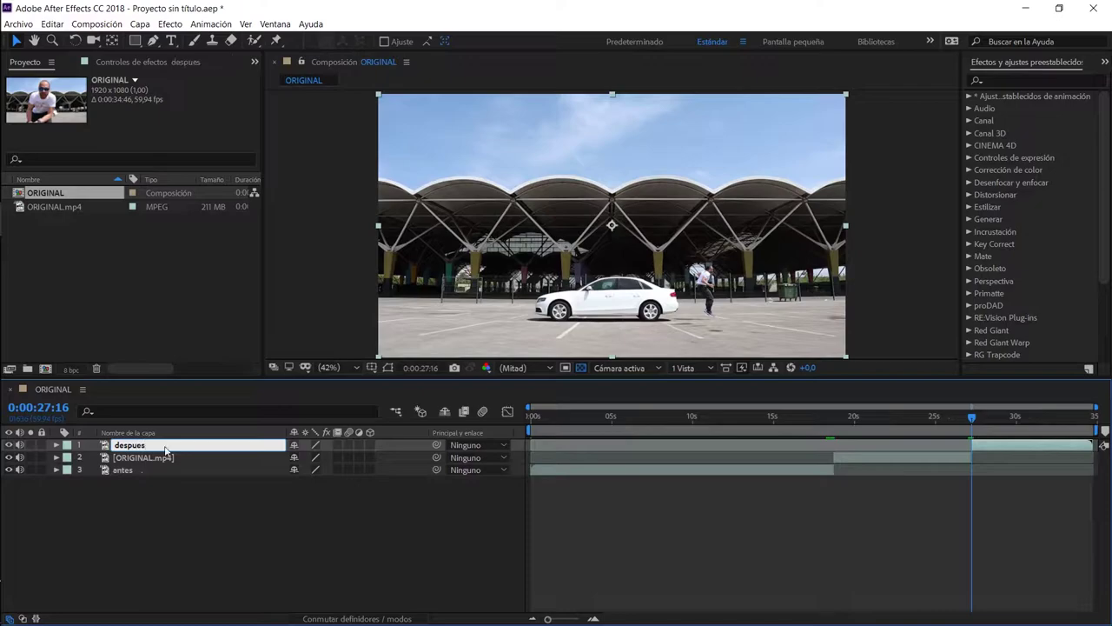
# Name the middle layer volteretas and return the playhead to the jump's start
pyautogui.click(148, 460)
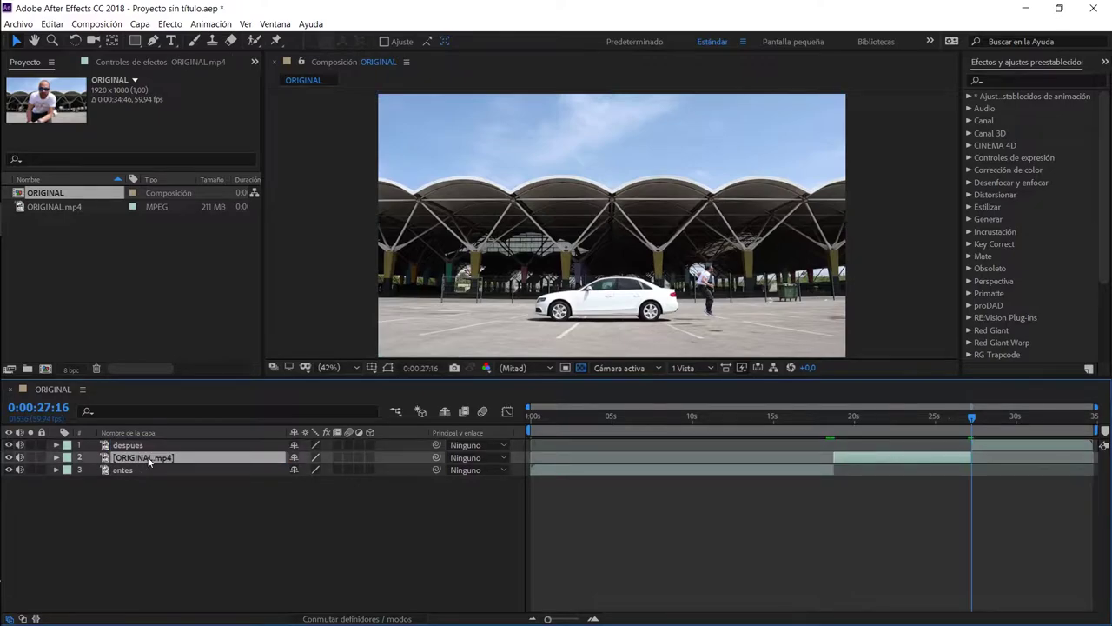
pyautogui.press('Return')
pyautogui.write('voltere')
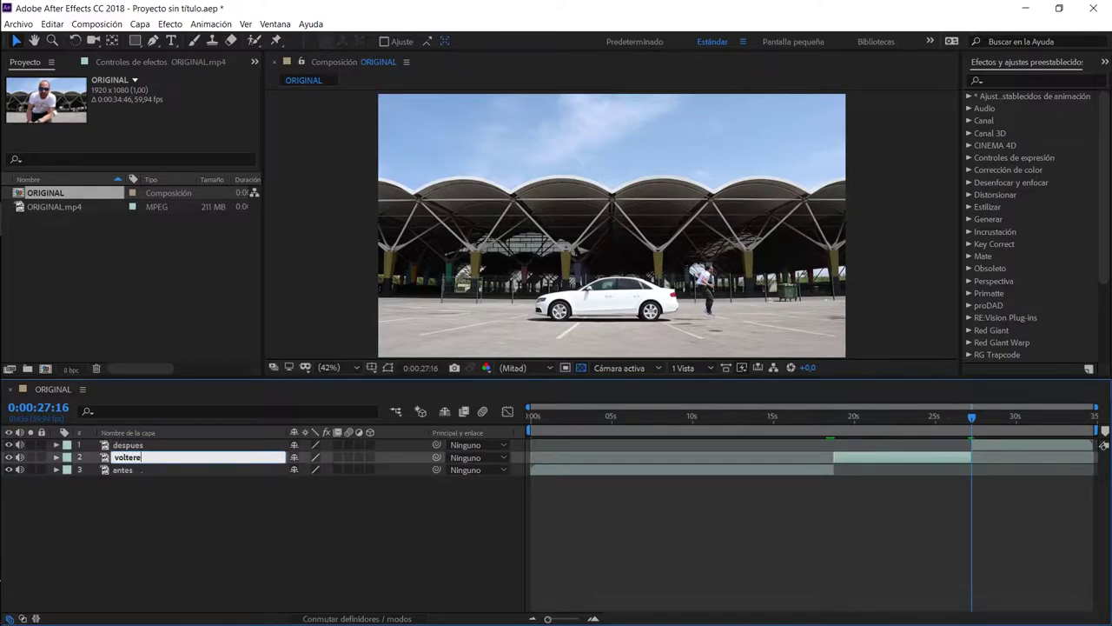
pyautogui.write('tas')
pyautogui.press('Return')
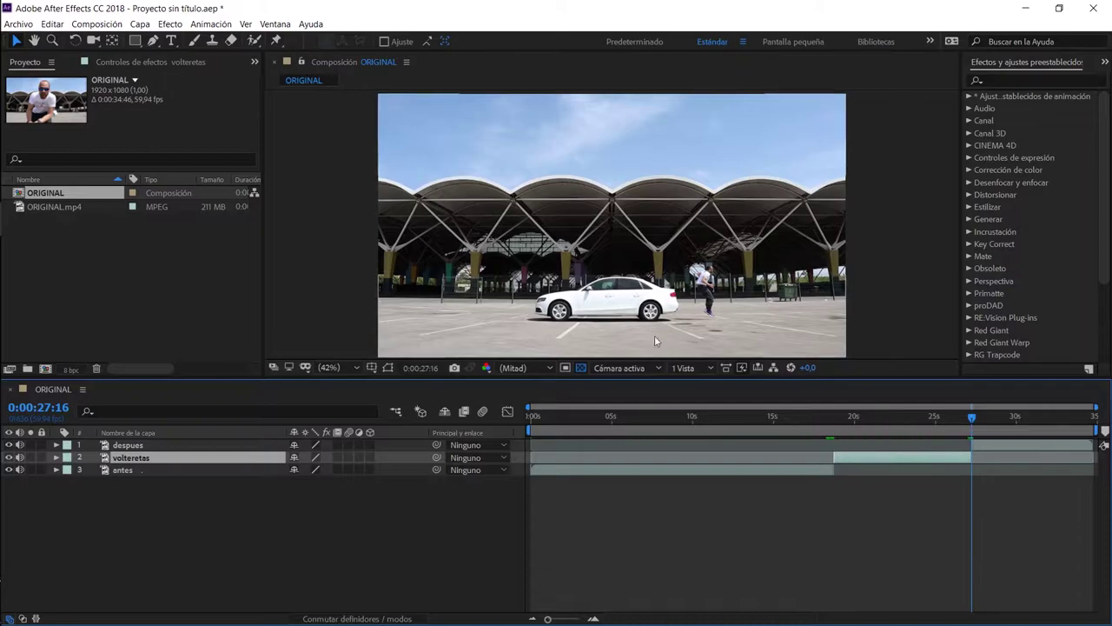
pyautogui.moveTo(841, 421); pyautogui.dragTo(836, 420)
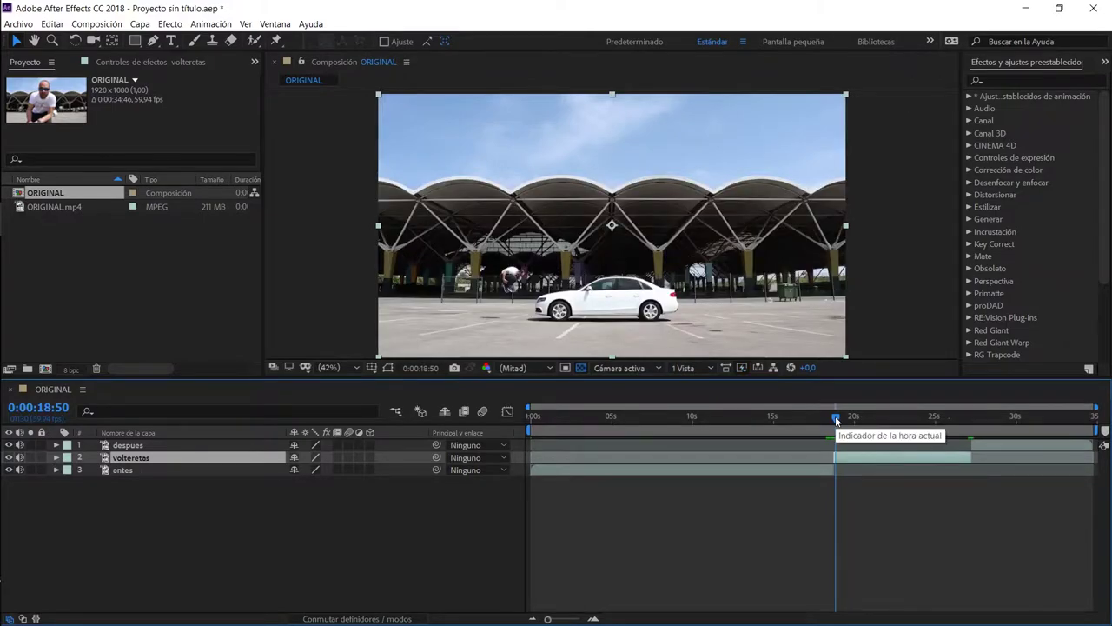
# Freeze volteretas on the mid-air frame 0:00:18:48 with Time > Freeze Frame, viewing at 400%
pyautogui.press('.')
pyautogui.press('.')
pyautogui.press('.')
pyautogui.press('.')
pyautogui.press('pageup')
pyautogui.press('pageup')
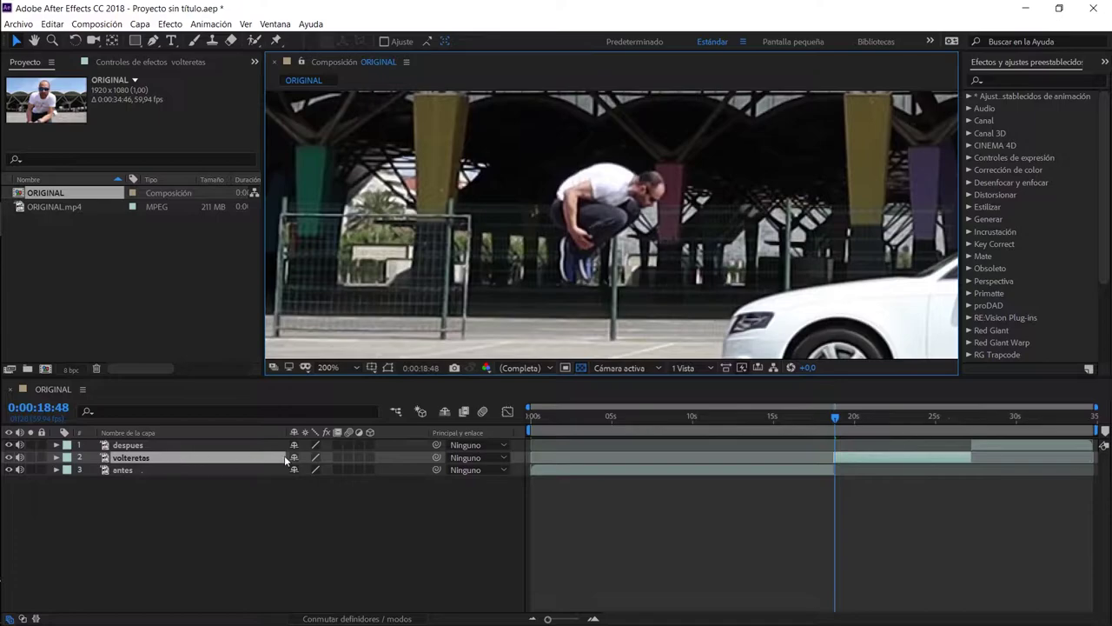
pyautogui.rightClick(206, 458)
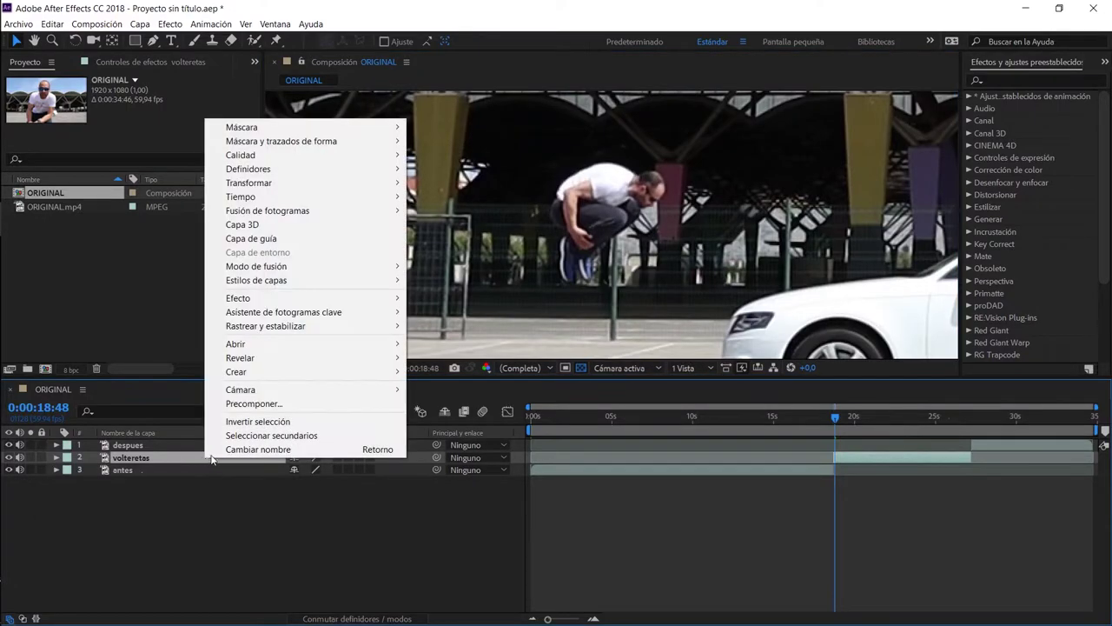
pyautogui.moveTo(278, 203)
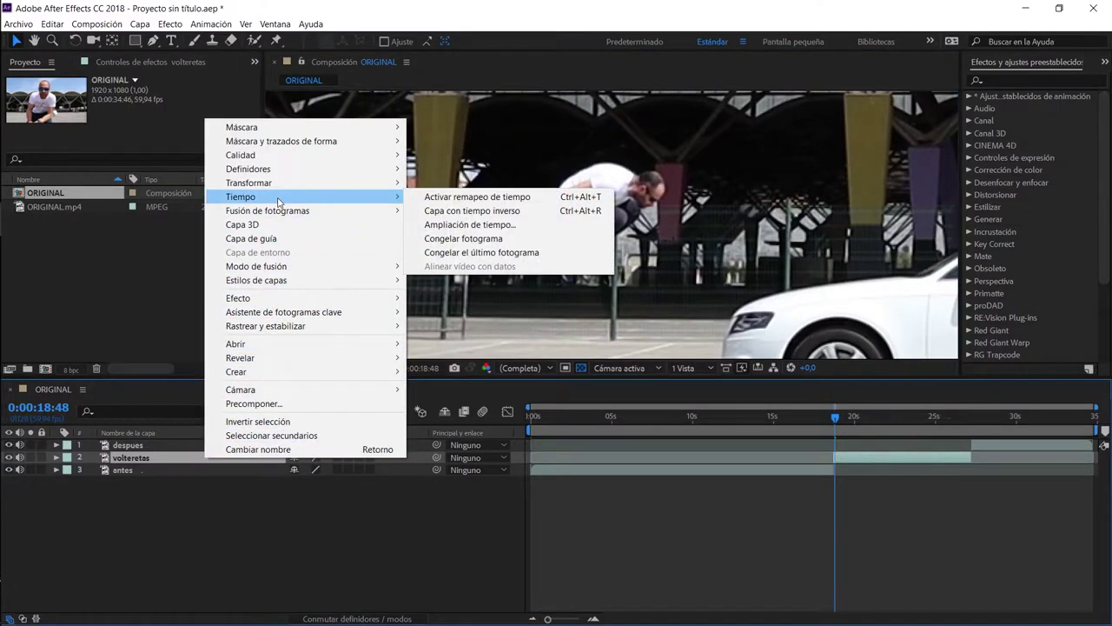
pyautogui.click(469, 239)
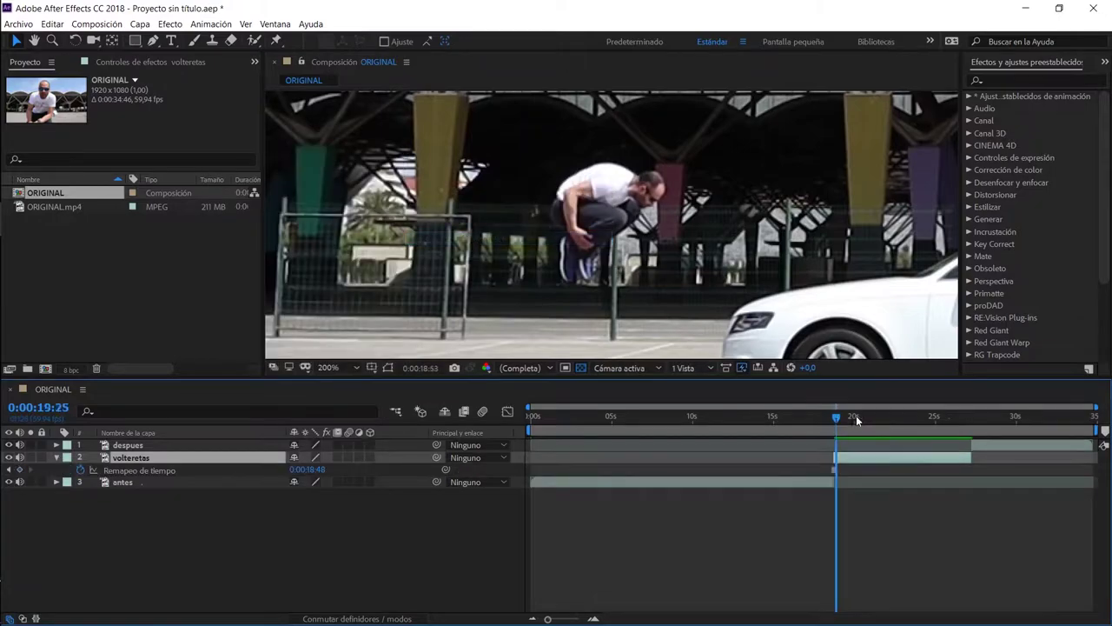
pyautogui.moveTo(856, 415)
pyautogui.mouseDown()
pyautogui.moveTo(930, 426)
pyautogui.moveTo(892, 425)
pyautogui.mouseUp()
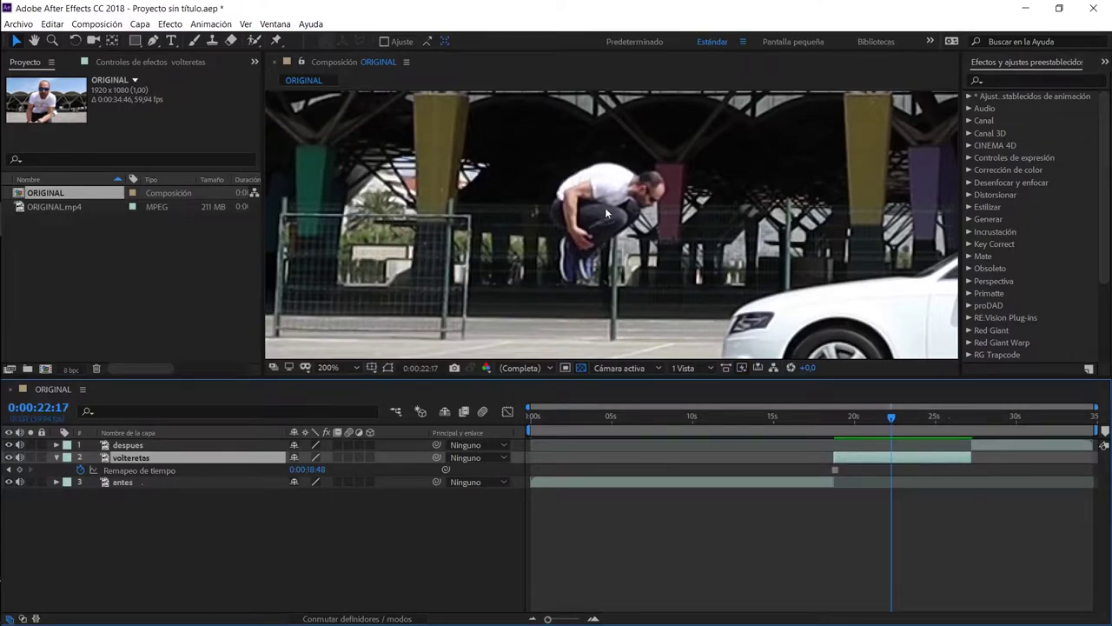
pyautogui.scroll(2, 606, 212)
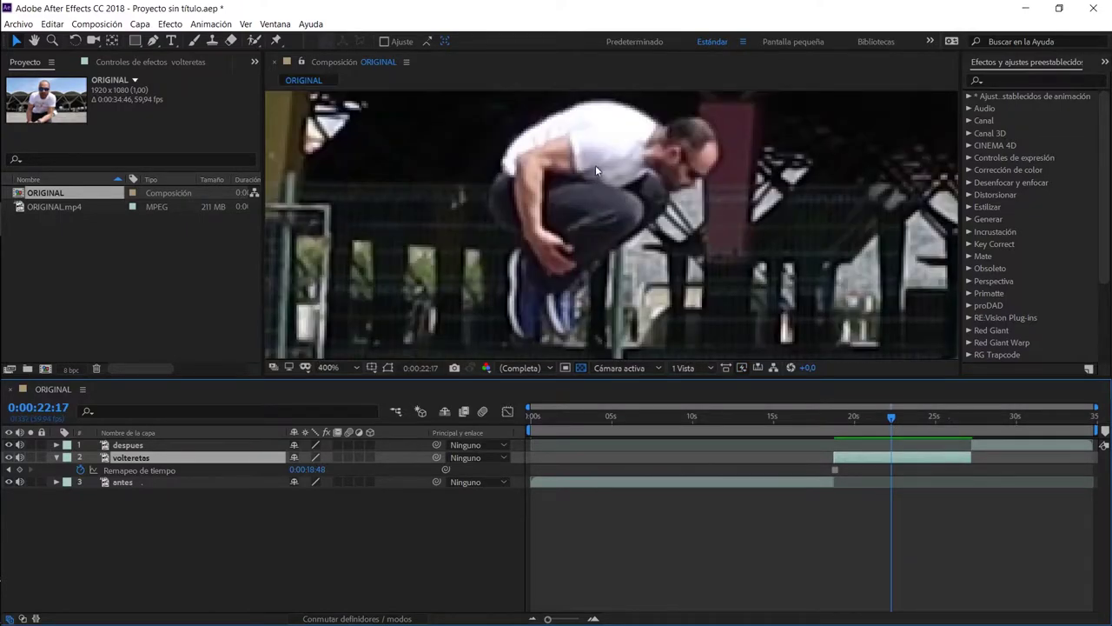
pyautogui.moveTo(595, 165); pyautogui.dragTo(609, 170)
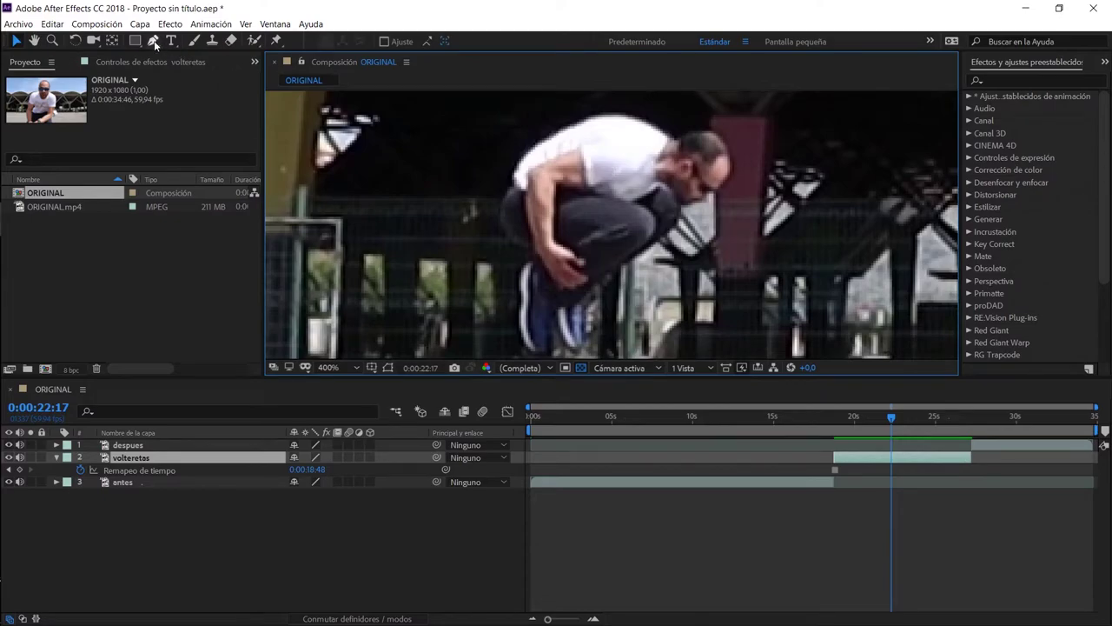
# Trace a closed pen mask around the jumper's outline on volteretas, then deselect in the Project panel
pyautogui.click(154, 42)
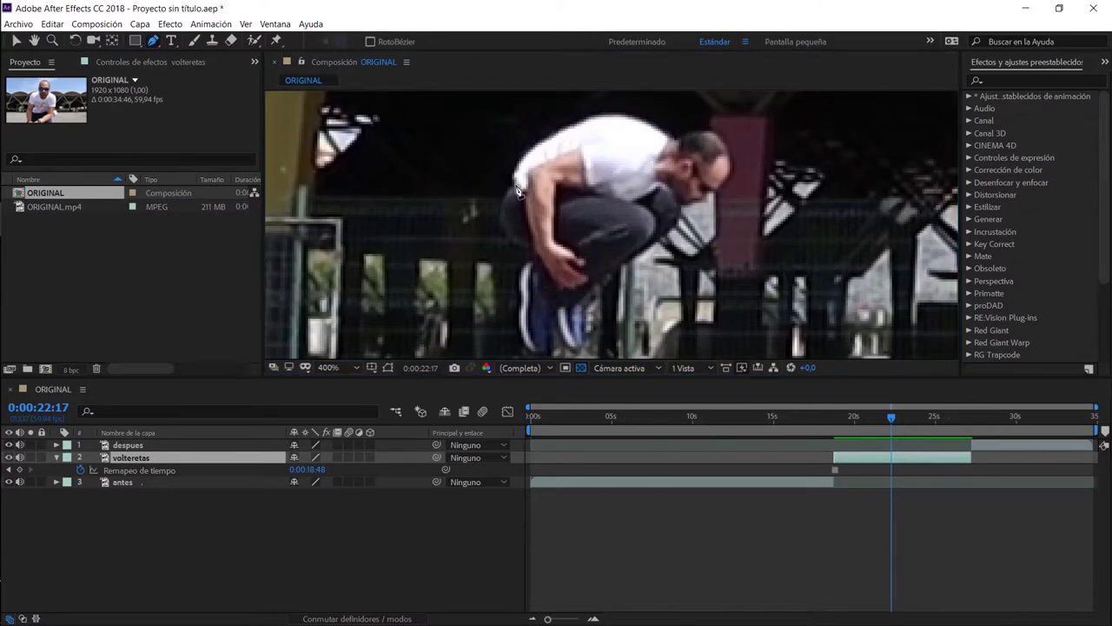
pyautogui.click(518, 191)
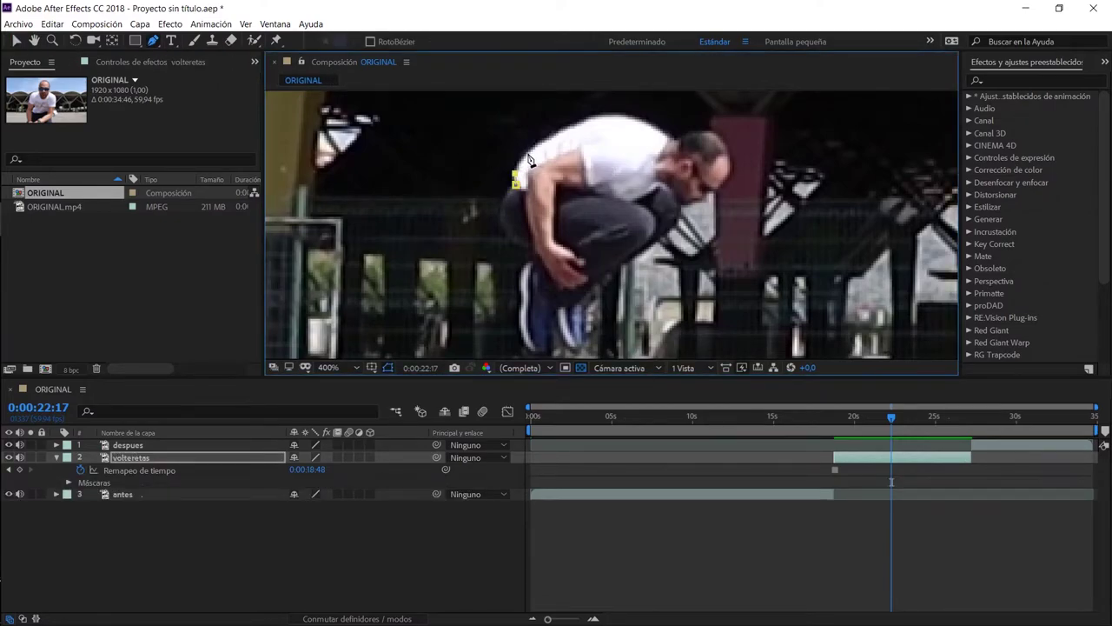
pyautogui.click(631, 119)
pyautogui.click(710, 133)
pyautogui.click(728, 167)
pyautogui.click(703, 200)
pyautogui.click(663, 235)
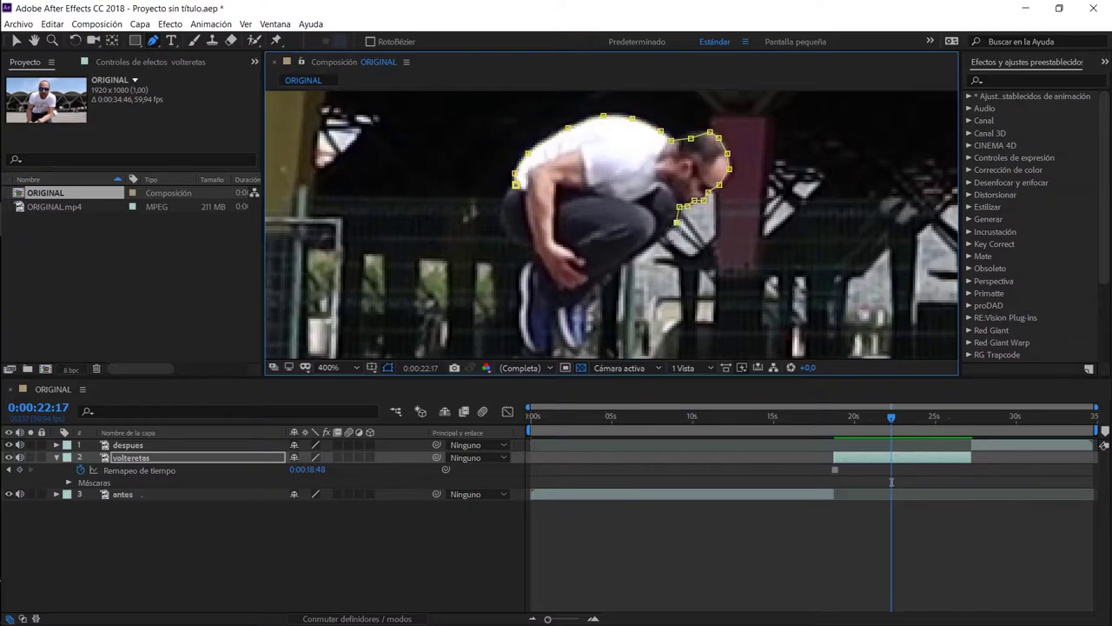
pyautogui.click(605, 279)
pyautogui.click(588, 299)
pyautogui.click(583, 343)
pyautogui.click(549, 343)
pyautogui.click(525, 286)
pyautogui.click(503, 213)
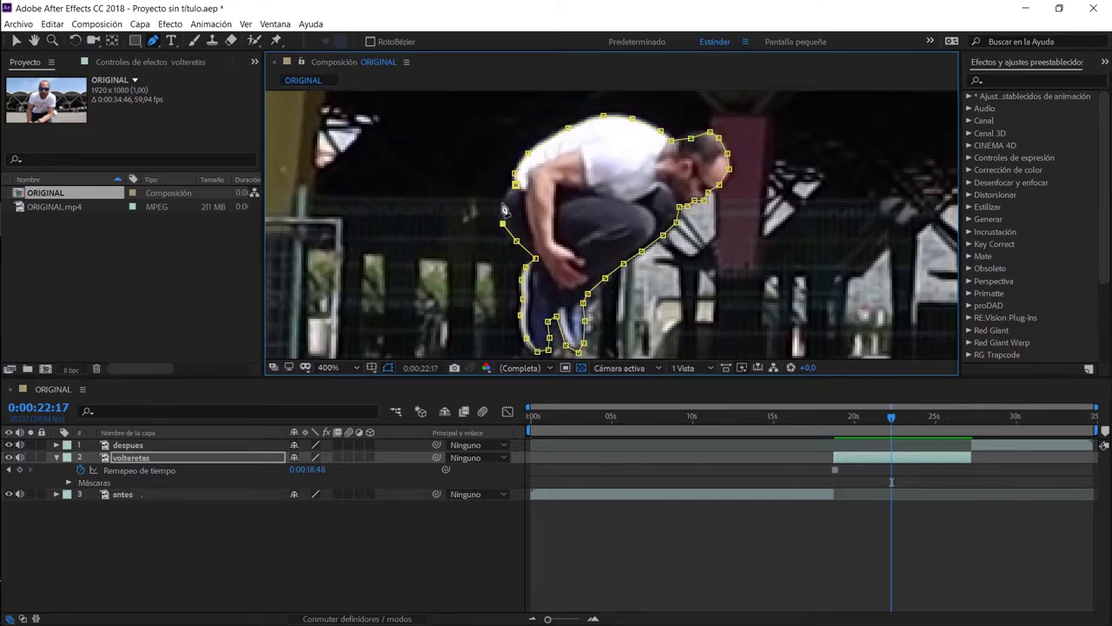
pyautogui.click(516, 184)
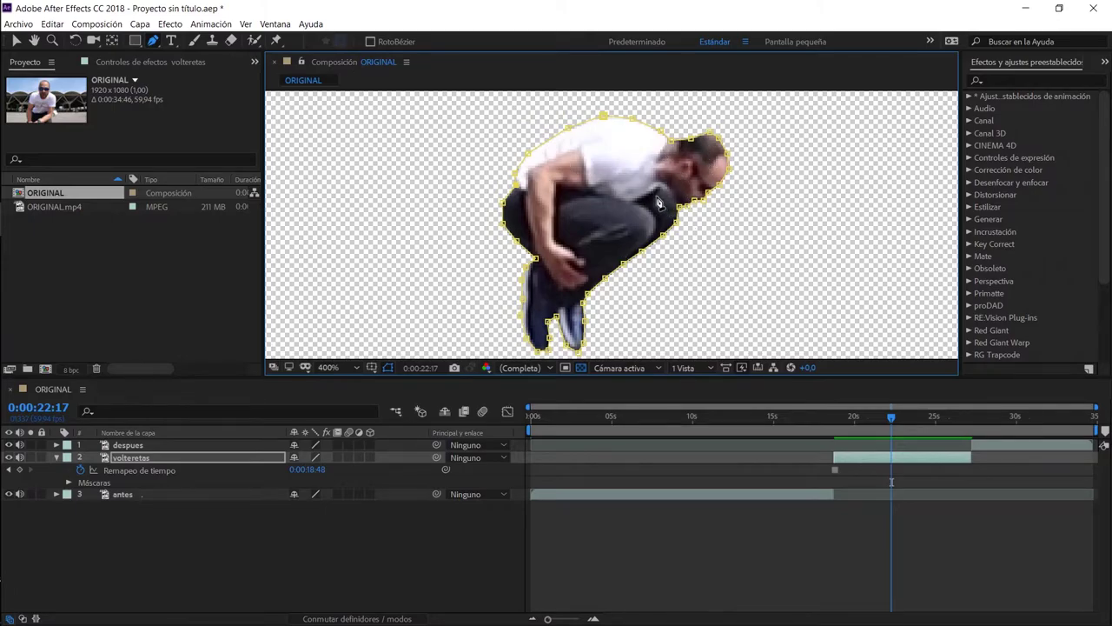
pyautogui.scroll(-4, 578, 201)
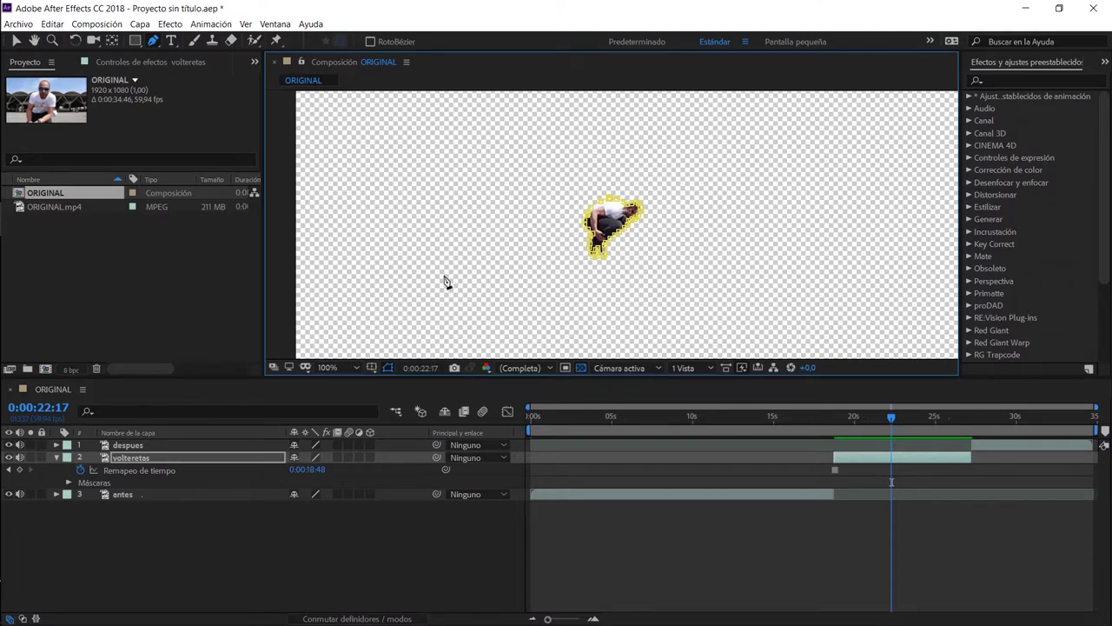
pyautogui.click(152, 339)
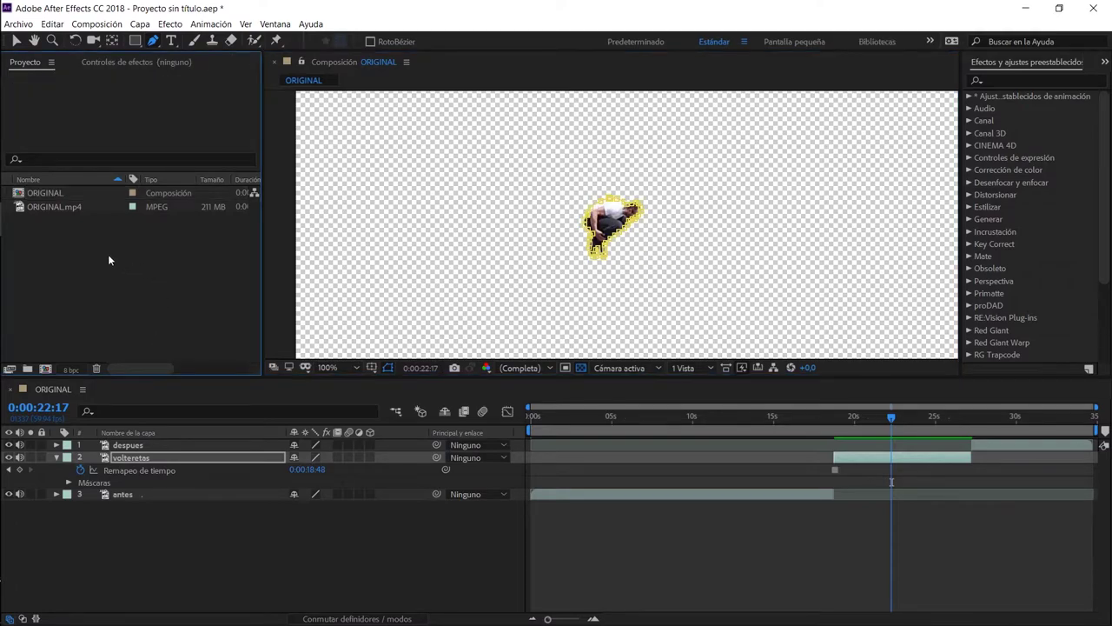
# Create a new composition from ORIGINAL.mp4 and name it fondo
pyautogui.click(28, 211)
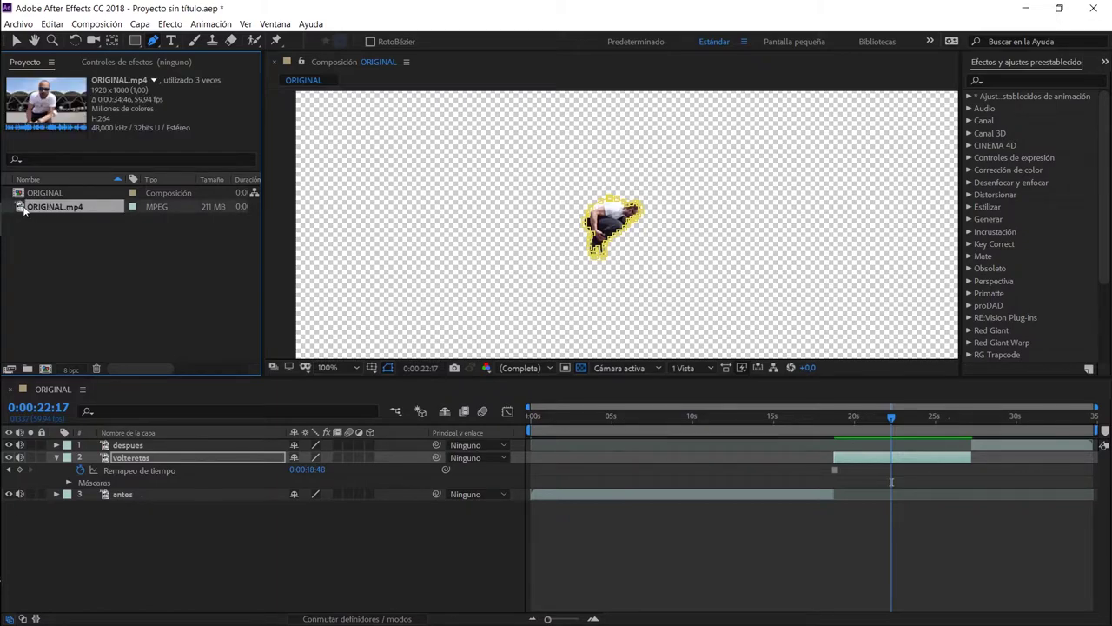
pyautogui.moveTo(24, 211); pyautogui.dragTo(45, 370)
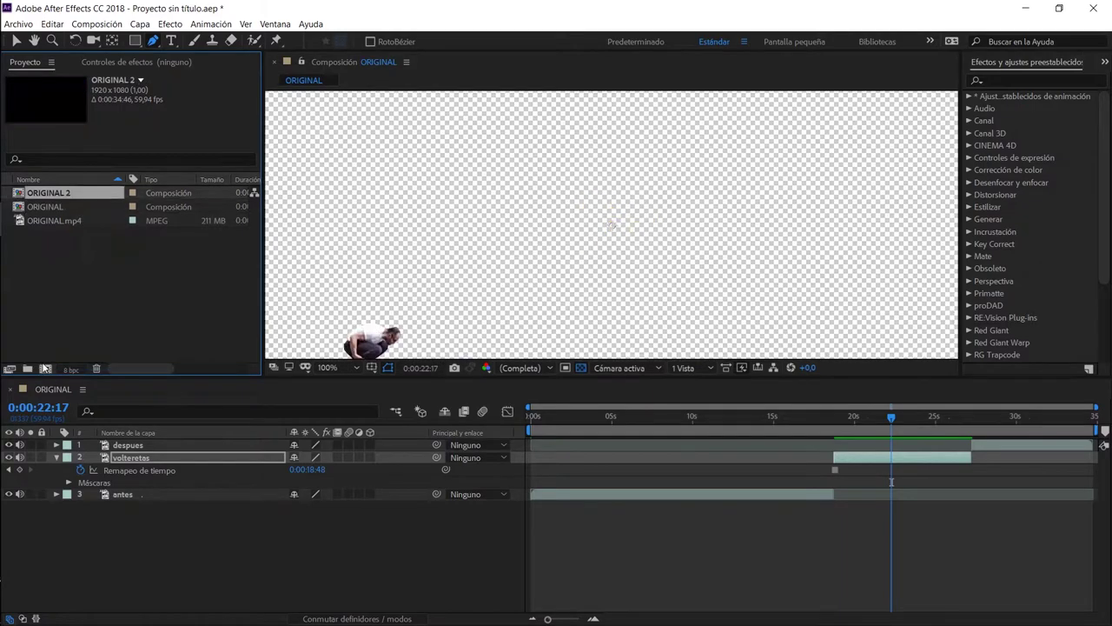
pyautogui.press('Return')
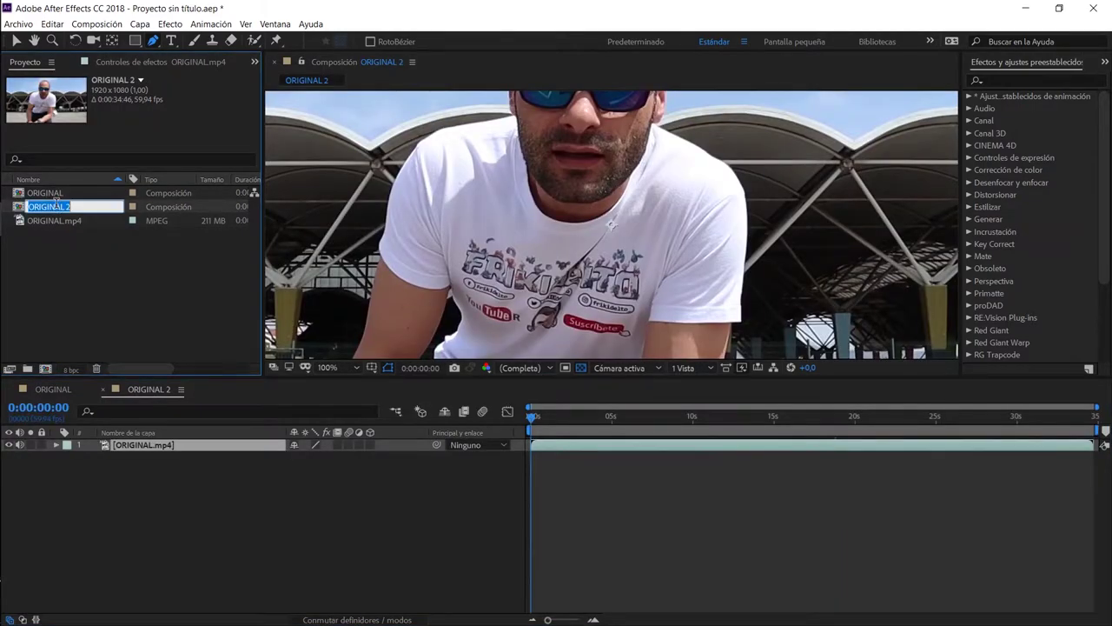
pyautogui.write('fondo')
pyautogui.click(59, 249)
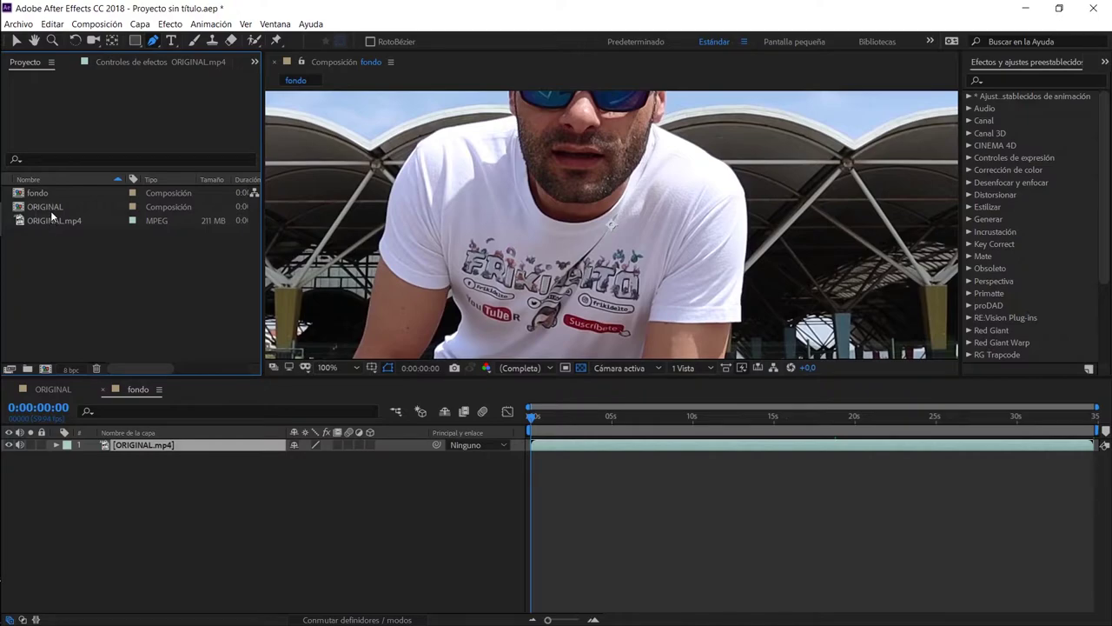
# Rename the ORIGINAL composition to MONTAJE and zoom the viewer to 50%
pyautogui.click(41, 207)
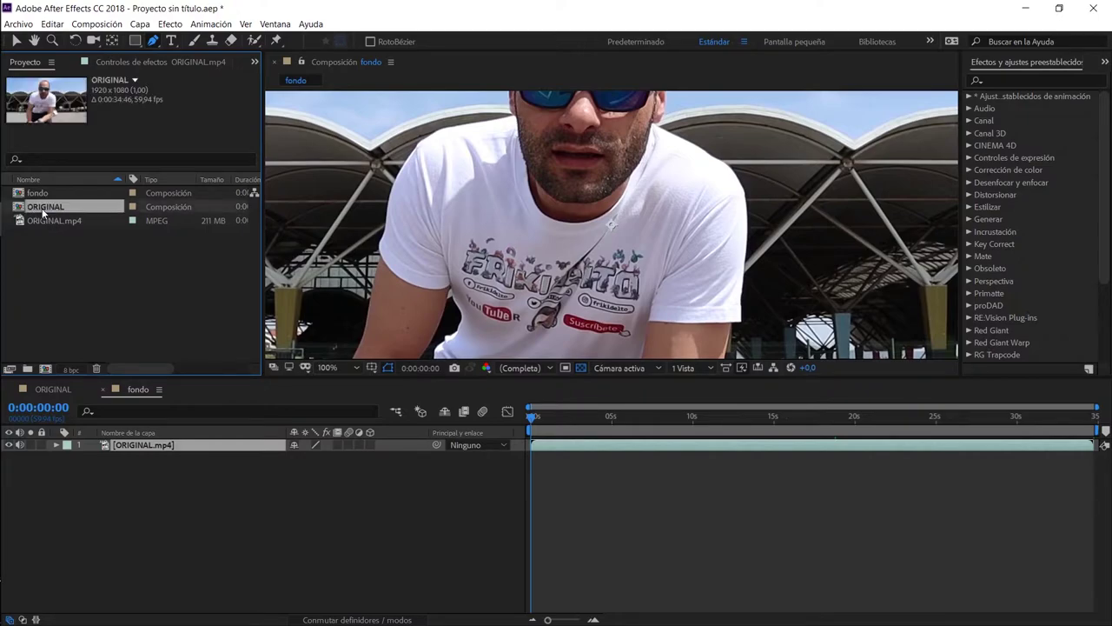
pyautogui.press('Return')
pyautogui.write('MO')
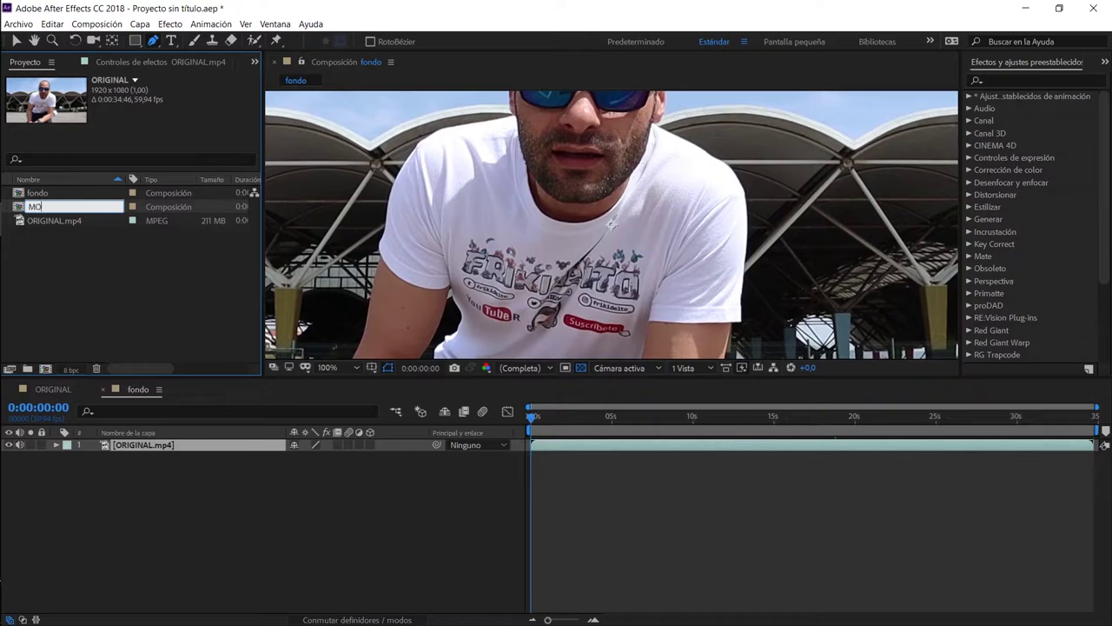
pyautogui.write('NTAJE')
pyautogui.click(25, 195)
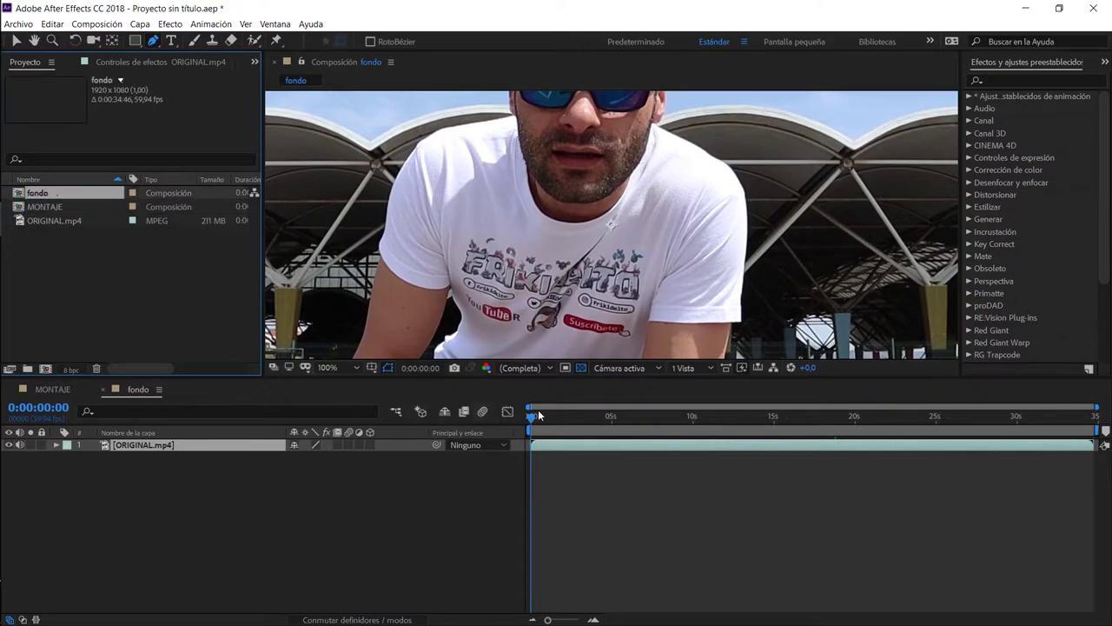
pyautogui.press(',')
pyautogui.press(',')
pyautogui.press('capslock')
pyautogui.press('capslock')
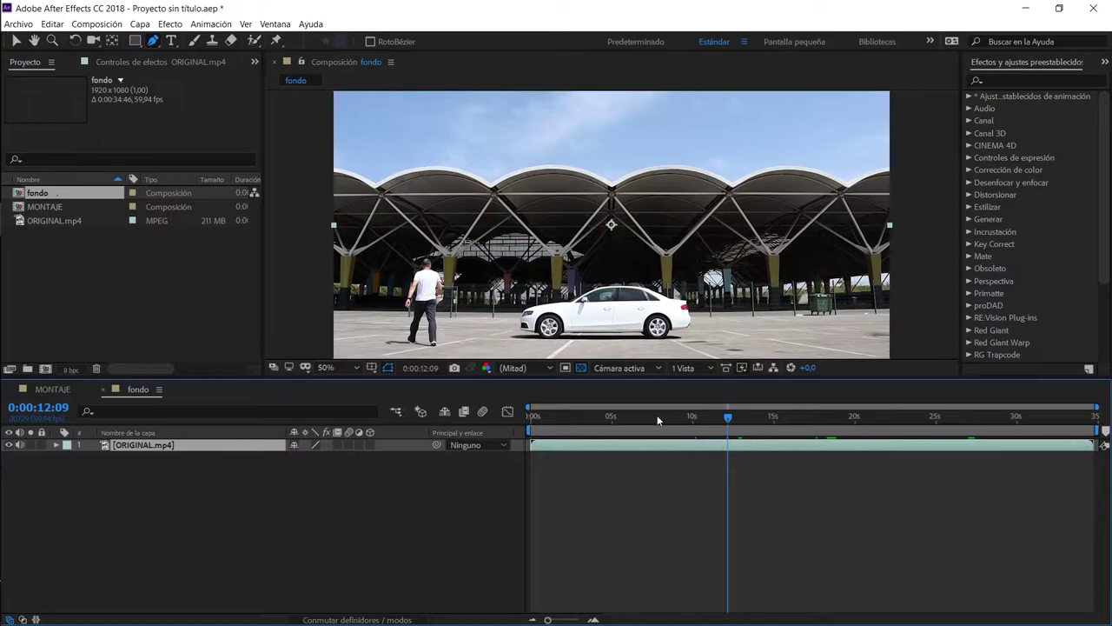
# Trim the start of the footage layer and slide it back to 0s
pyautogui.moveTo(658, 421)
pyautogui.mouseDown()
pyautogui.moveTo(760, 417)
pyautogui.moveTo(744, 416)
pyautogui.mouseUp()
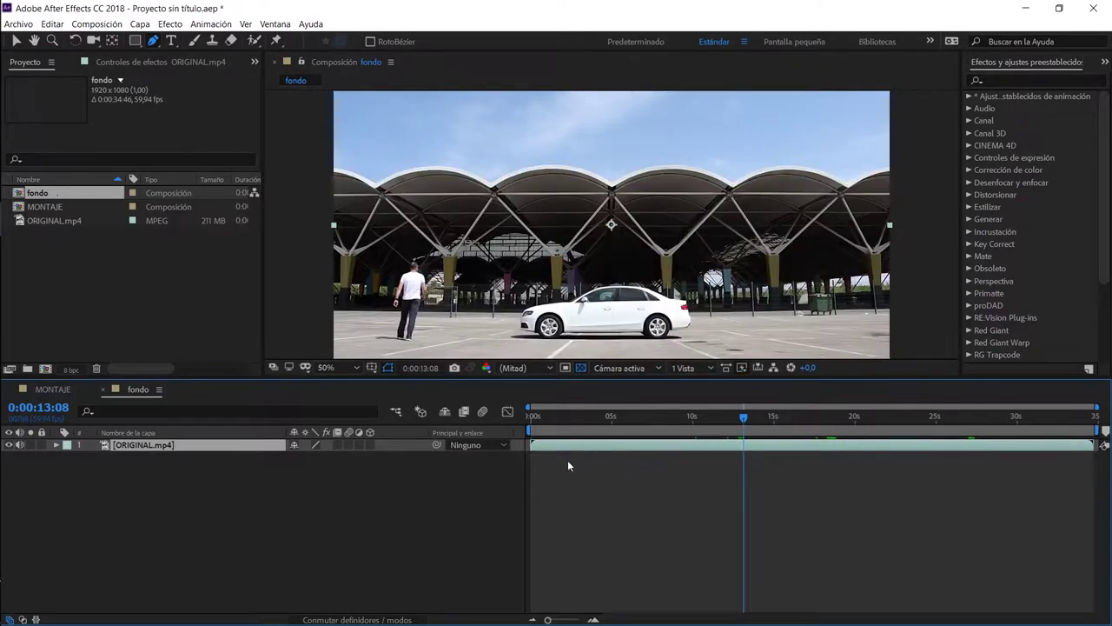
pyautogui.moveTo(533, 445); pyautogui.dragTo(705, 444)
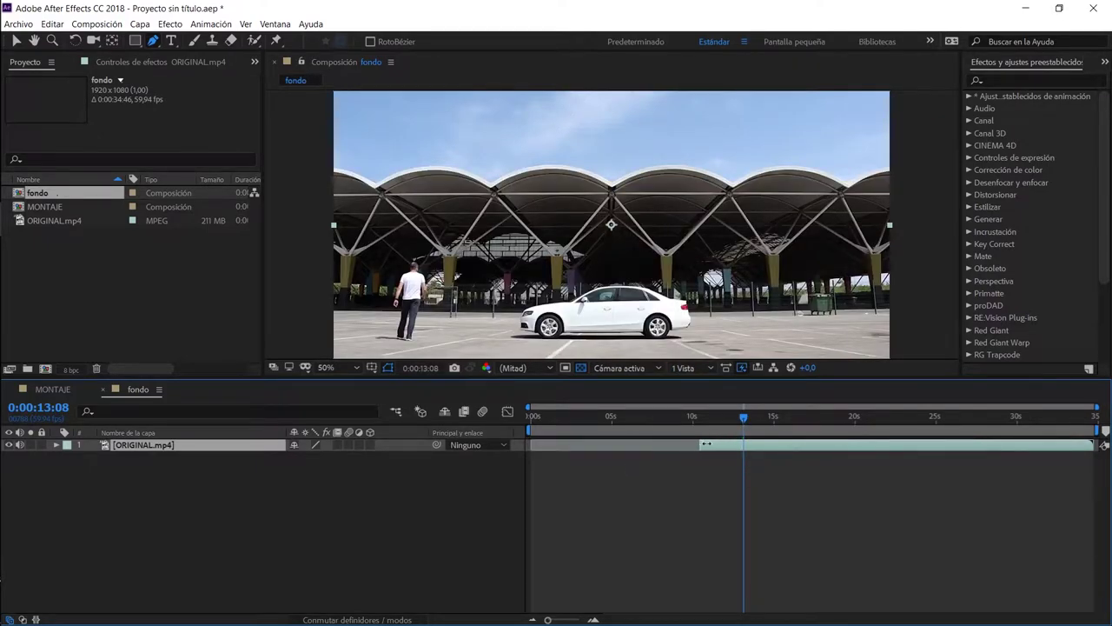
pyautogui.moveTo(781, 445); pyautogui.dragTo(572, 450)
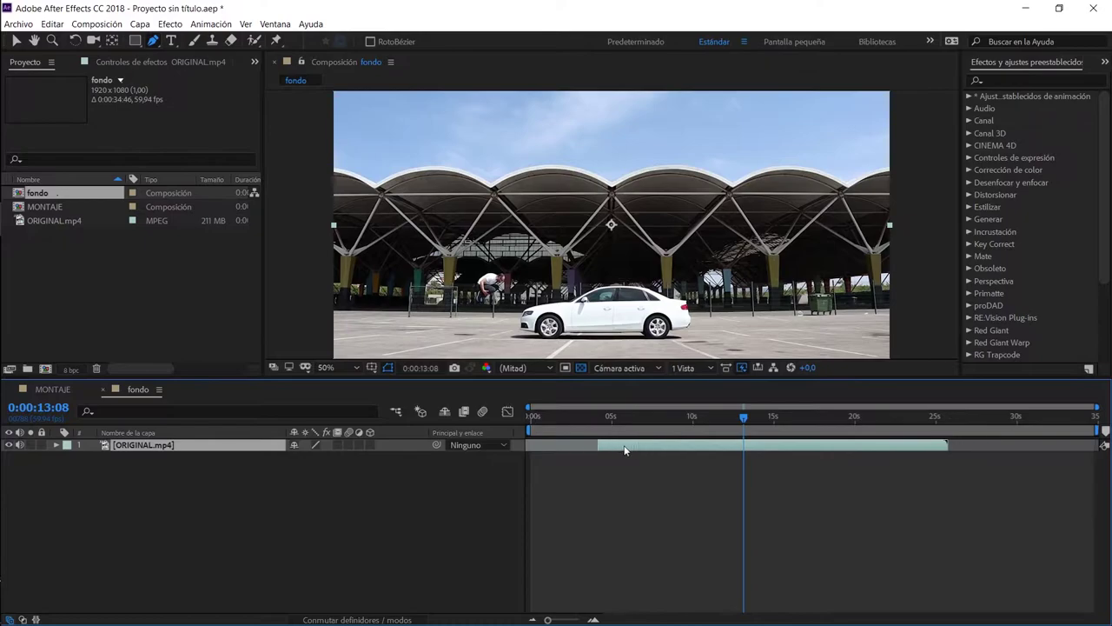
# At 0:00:07:14 duplicate the layer, trim the top copy's end and second copy's start, sliding it to 0s
pyautogui.click(647, 417)
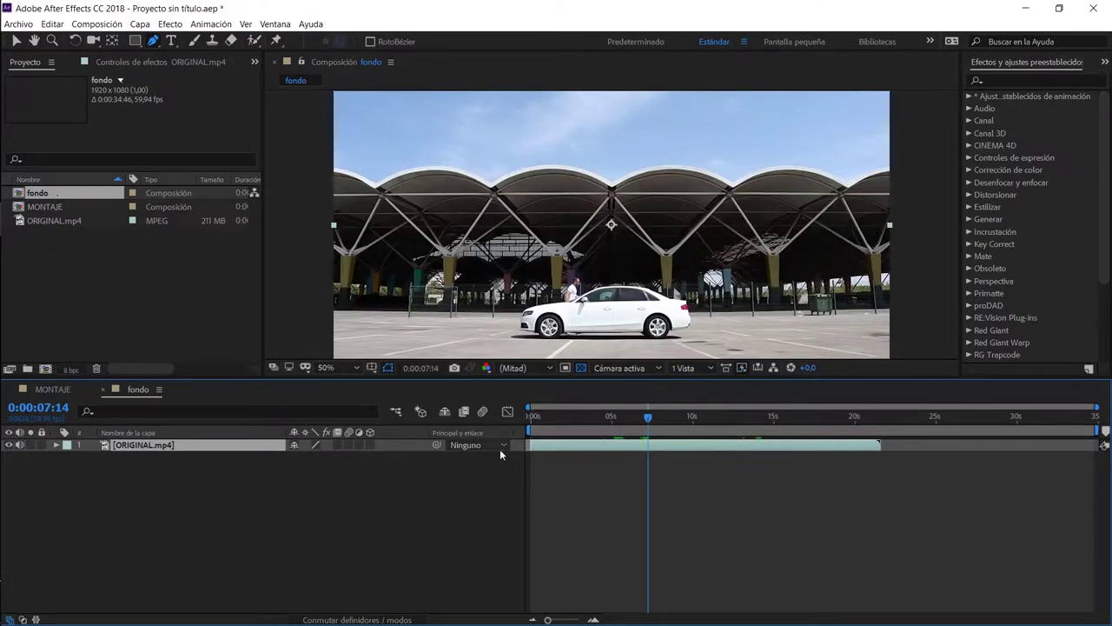
pyautogui.hotkey('ctrl', 'd')
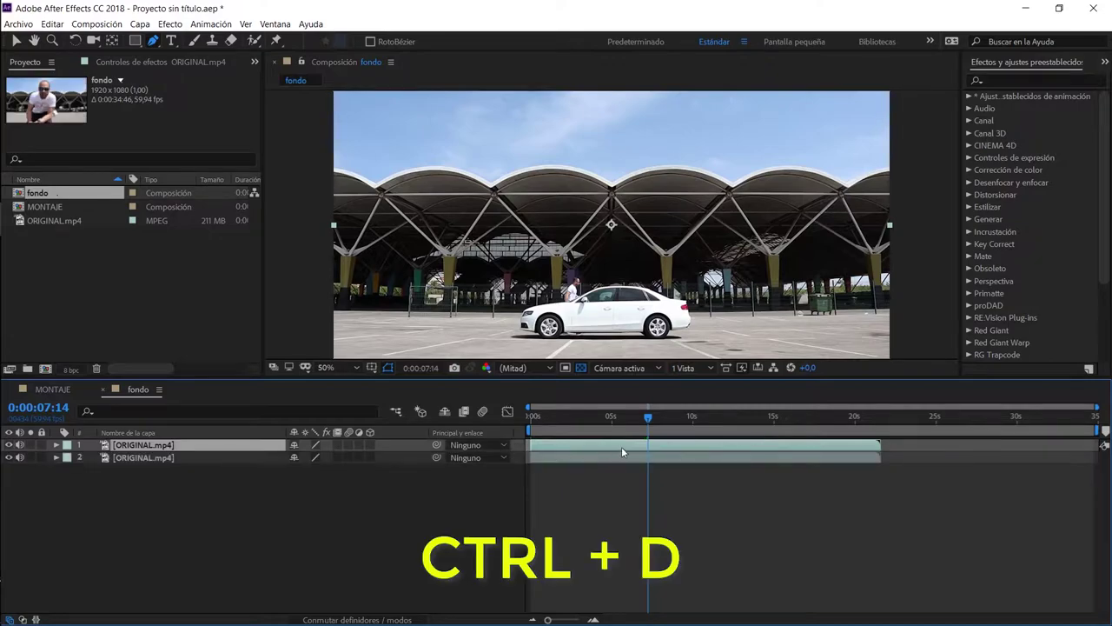
pyautogui.moveTo(879, 444)
pyautogui.mouseDown()
pyautogui.moveTo(649, 444)
pyautogui.moveTo(658, 418)
pyautogui.moveTo(679, 420)
pyautogui.mouseUp()
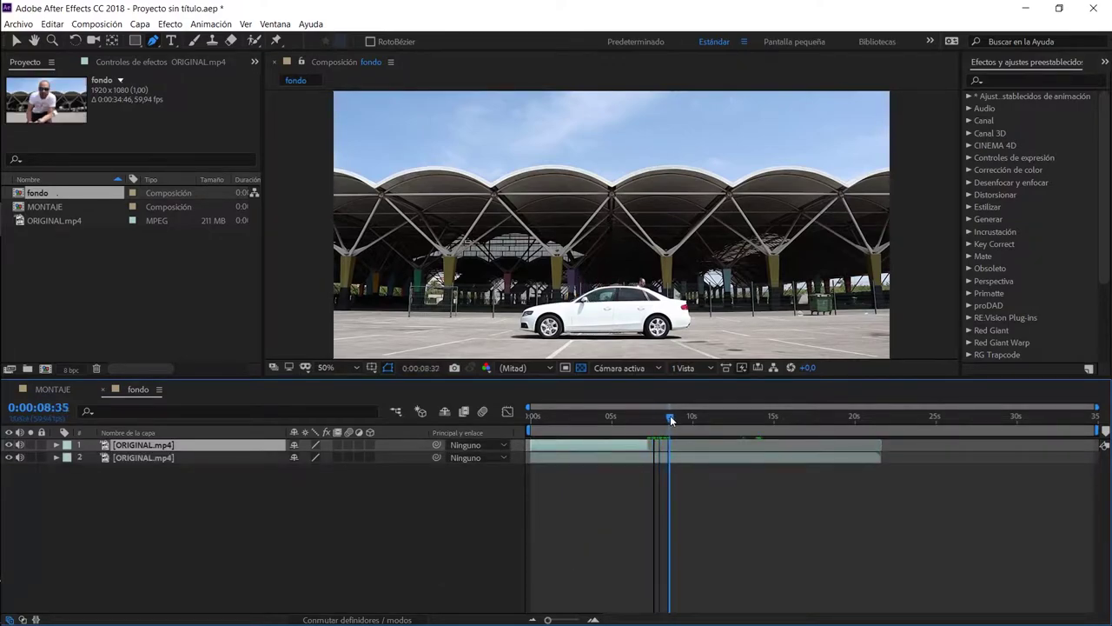
pyautogui.click(672, 458)
pyautogui.hotkey('alt', '[')
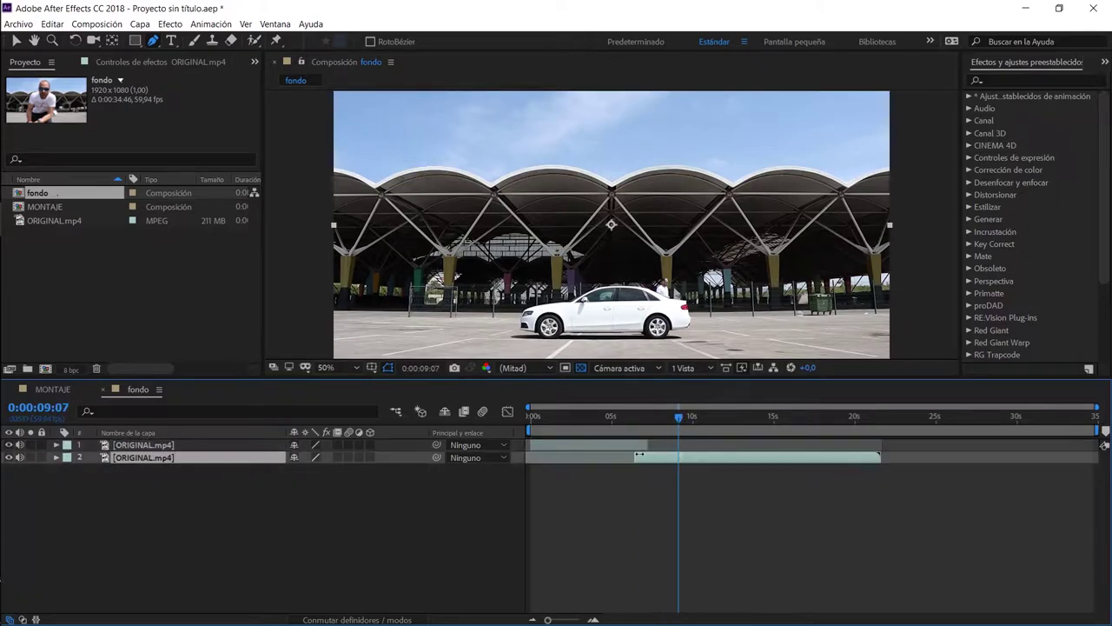
pyautogui.moveTo(695, 459); pyautogui.dragTo(547, 457)
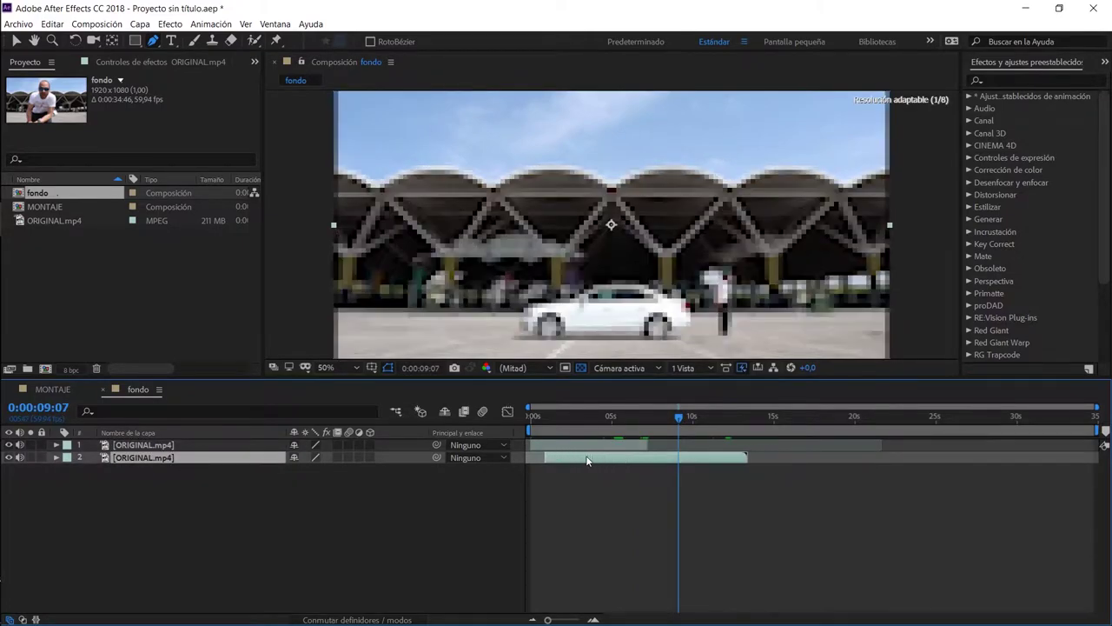
# Trim the second layer's end near 0:00:07:49 and toggle the top layer's visibility to check it
pyautogui.click(657, 418)
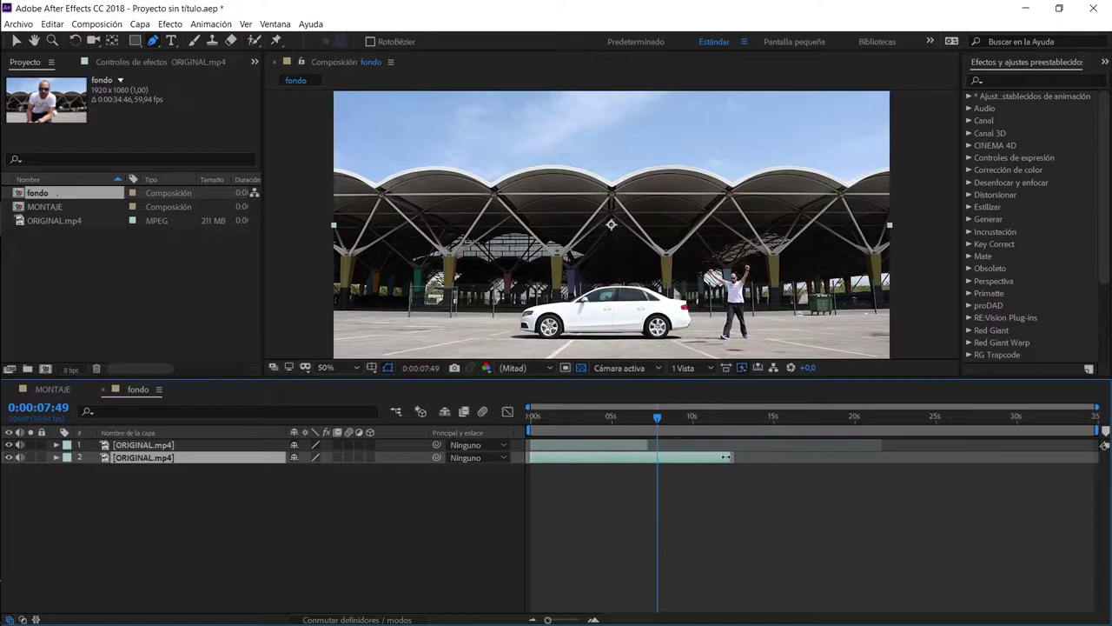
pyautogui.moveTo(726, 457); pyautogui.dragTo(648, 457)
pyautogui.click(594, 417)
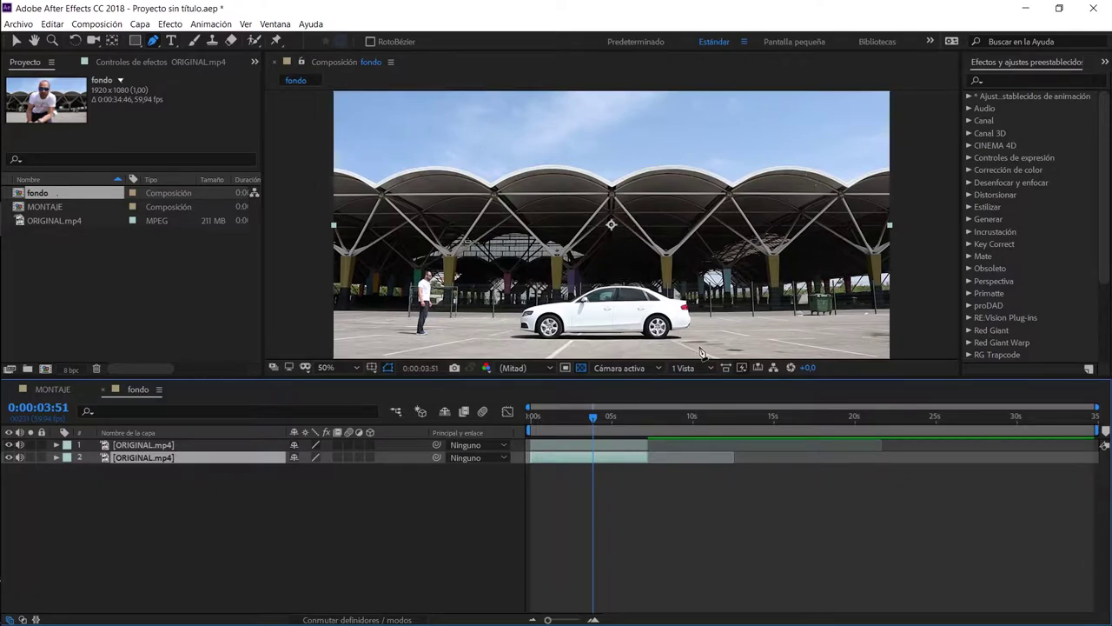
pyautogui.click(9, 444)
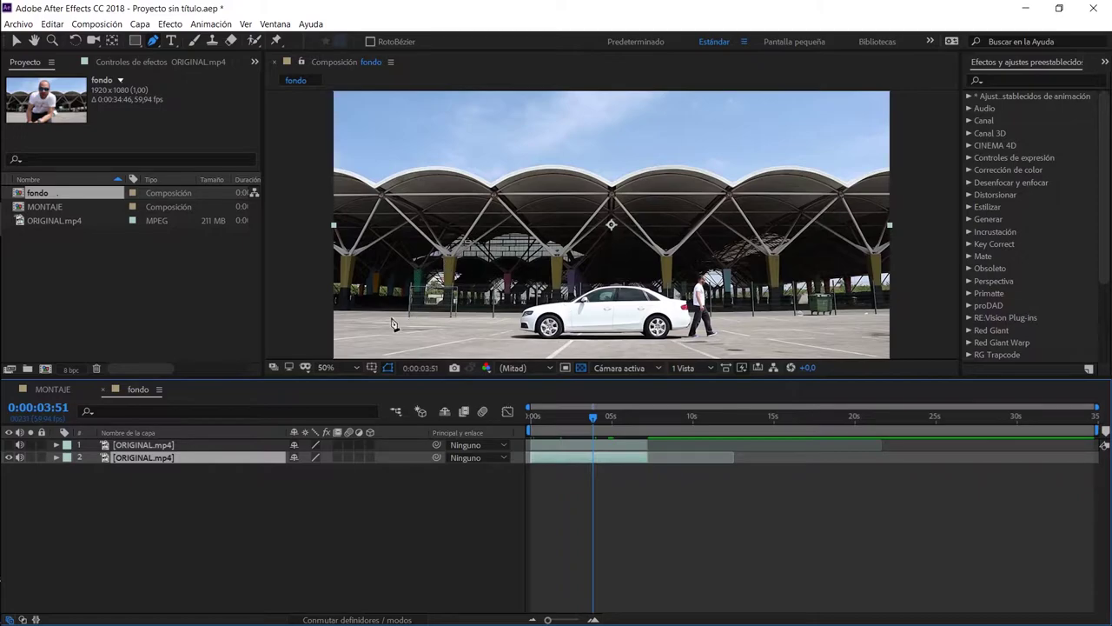
pyautogui.click(8, 455)
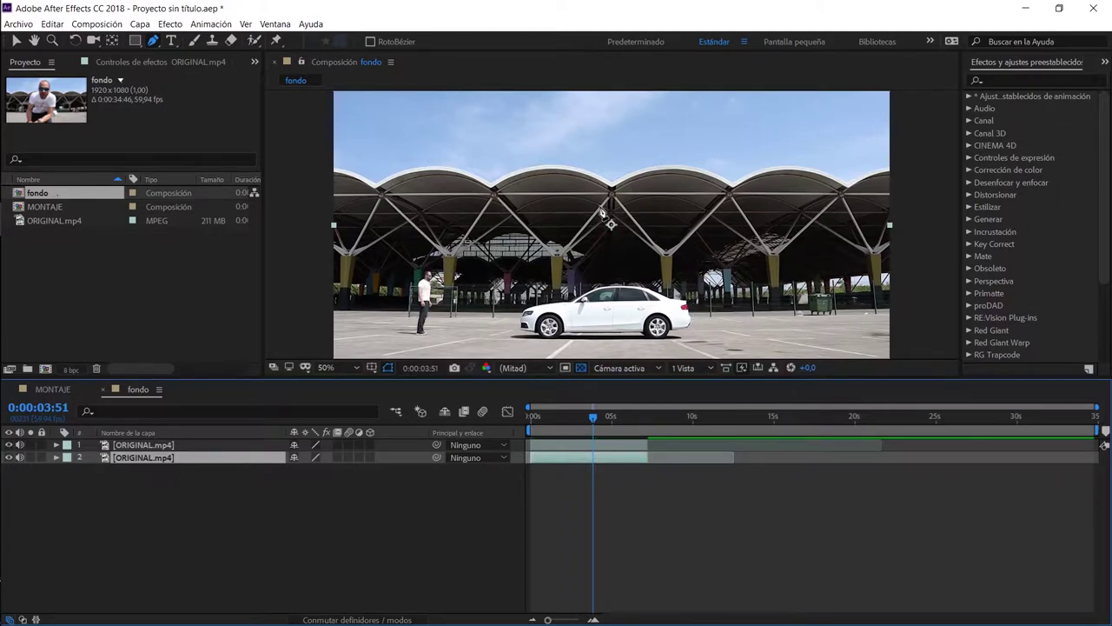
pyautogui.click(253, 445)
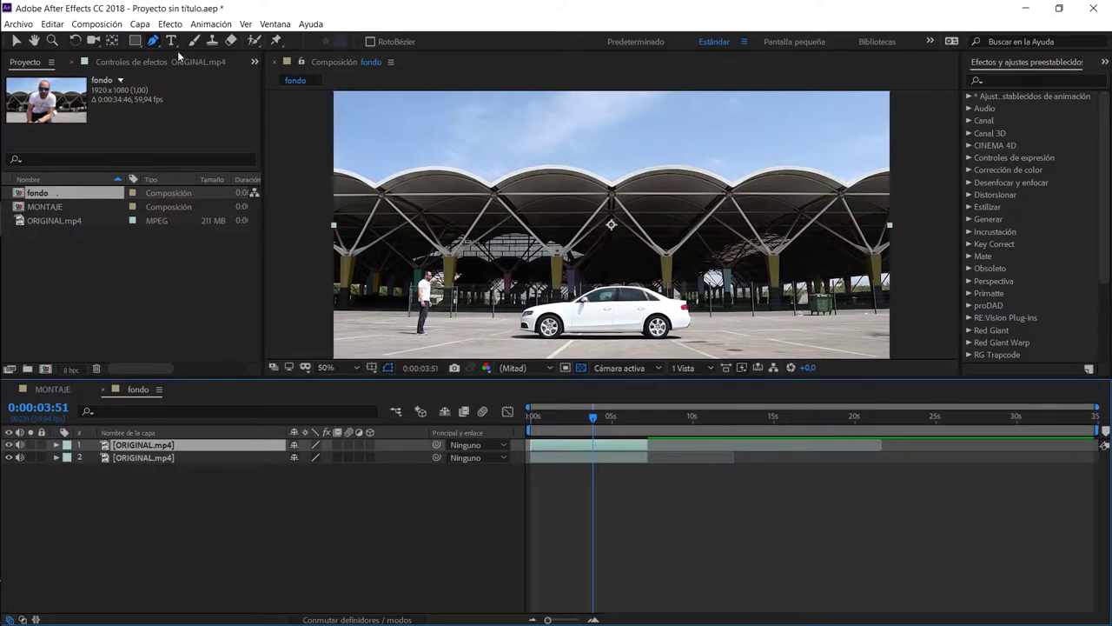
# Draw a rectangular mask on the top layer over the frame's right side, then show Máscara 1
pyautogui.click(135, 41)
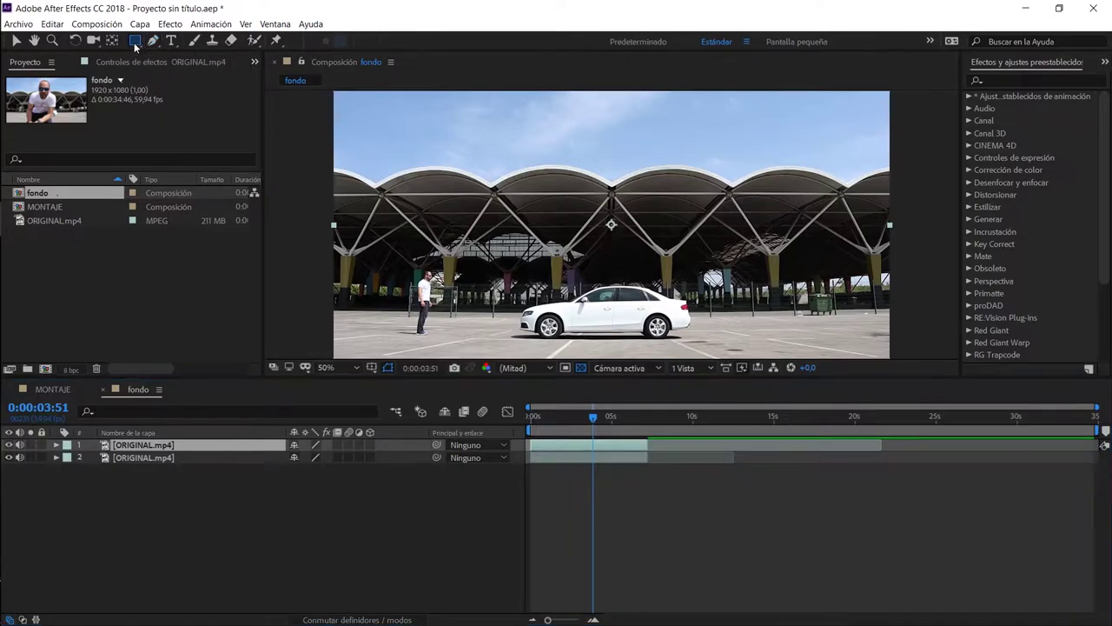
pyautogui.click(904, 89)
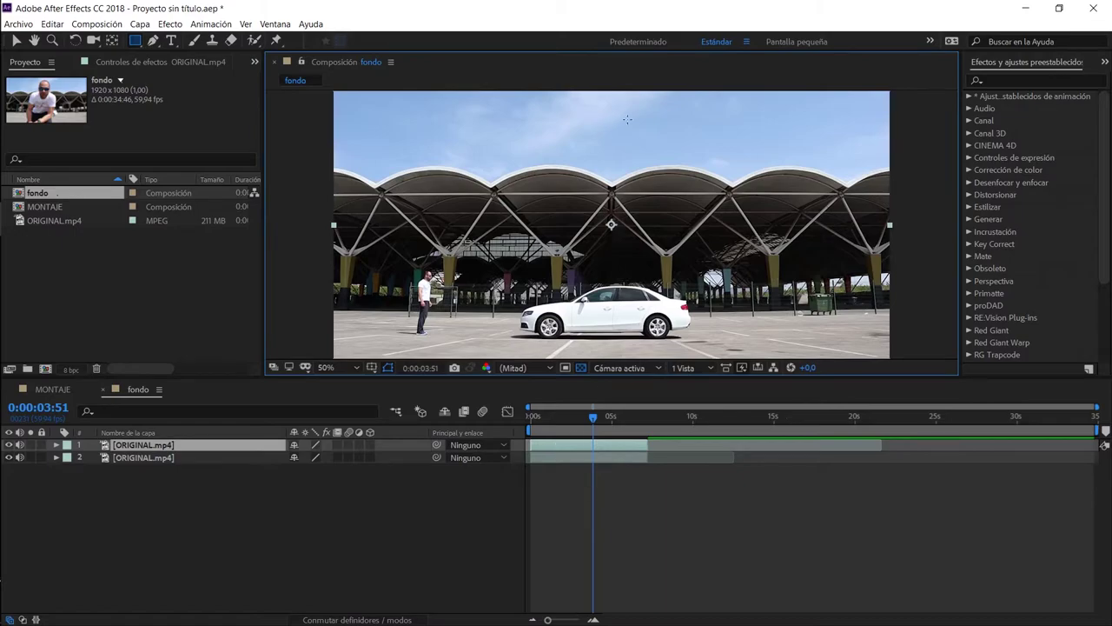
pyautogui.moveTo(598, 90)
pyautogui.mouseDown()
pyautogui.moveTo(876, 359)
pyautogui.moveTo(899, 359)
pyautogui.mouseUp()
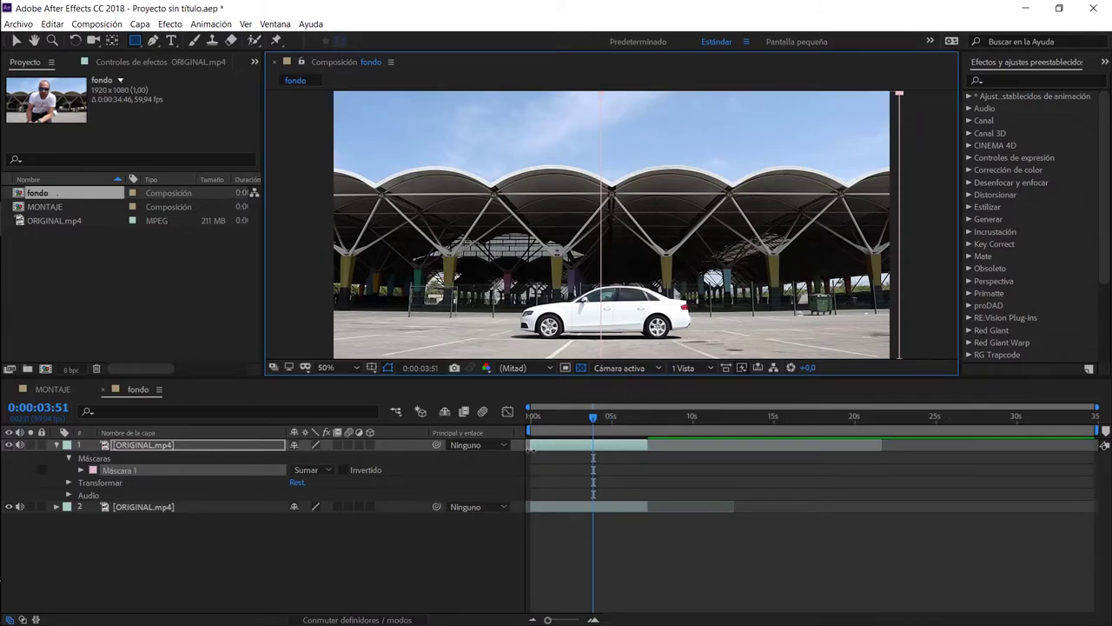
pyautogui.click(625, 416)
pyautogui.moveTo(617, 418); pyautogui.dragTo(568, 416)
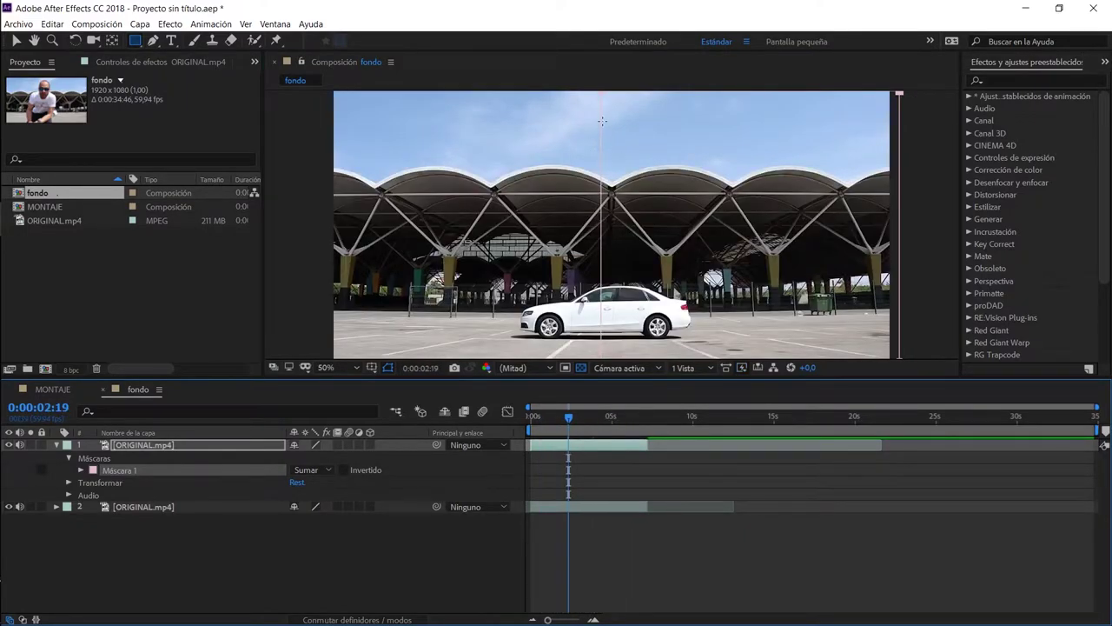
pyautogui.click(81, 469)
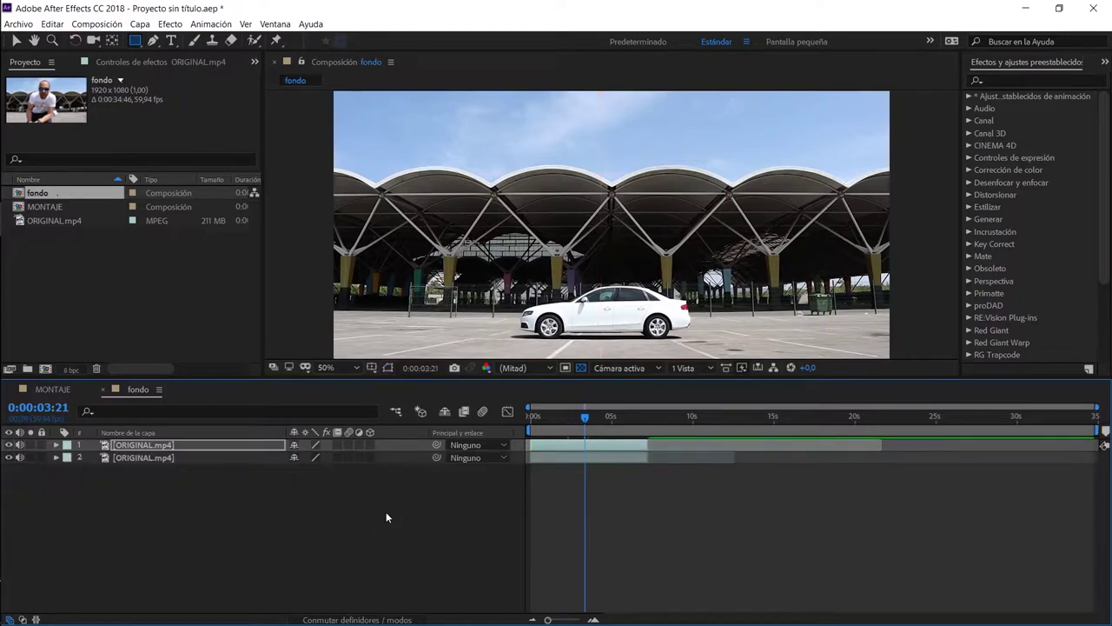
# Select both footage layers, duplicate them, and slide the copies later in time
pyautogui.click(393, 489)
pyautogui.click(159, 458)
pyautogui.keyDown('ctrl'); pyautogui.click(152, 447); pyautogui.keyUp('ctrl')
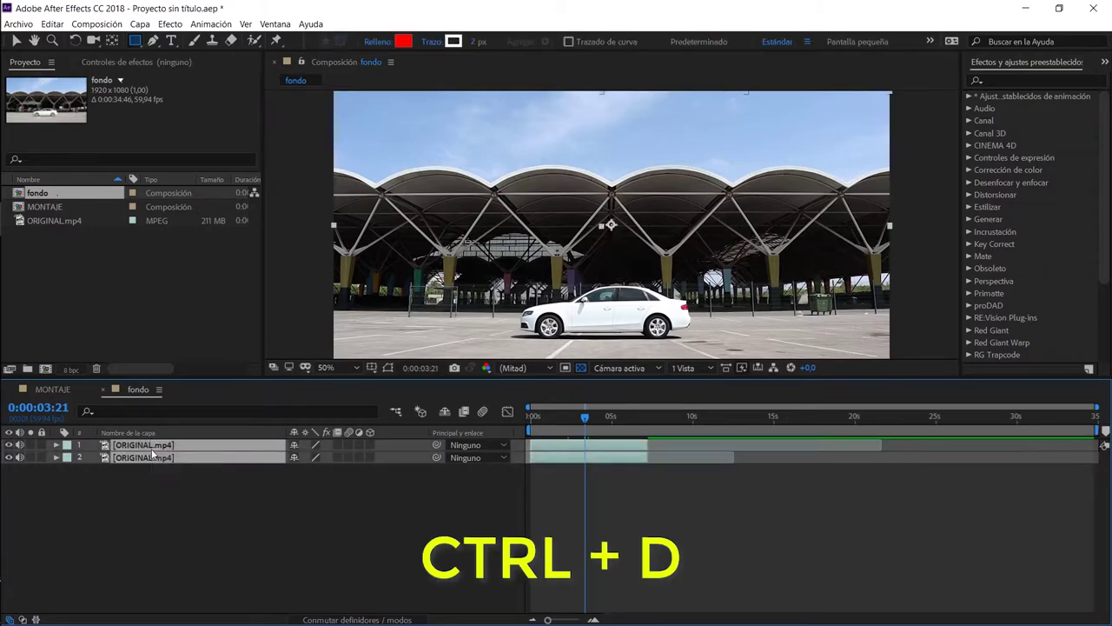
pyautogui.hotkey('ctrl', 'd')
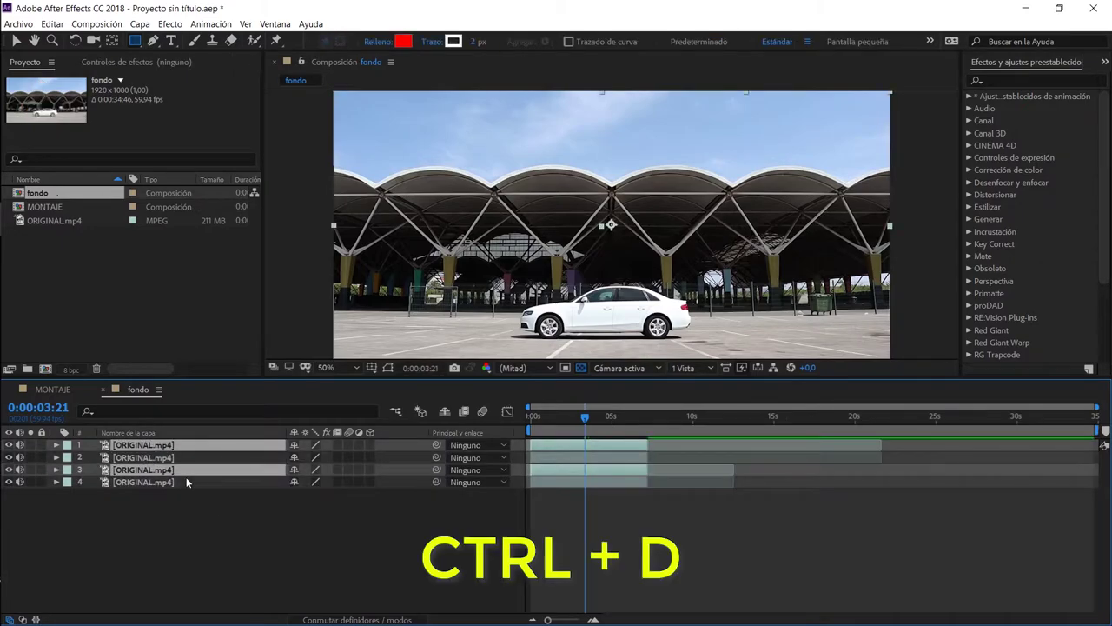
pyautogui.moveTo(553, 445); pyautogui.dragTo(667, 449)
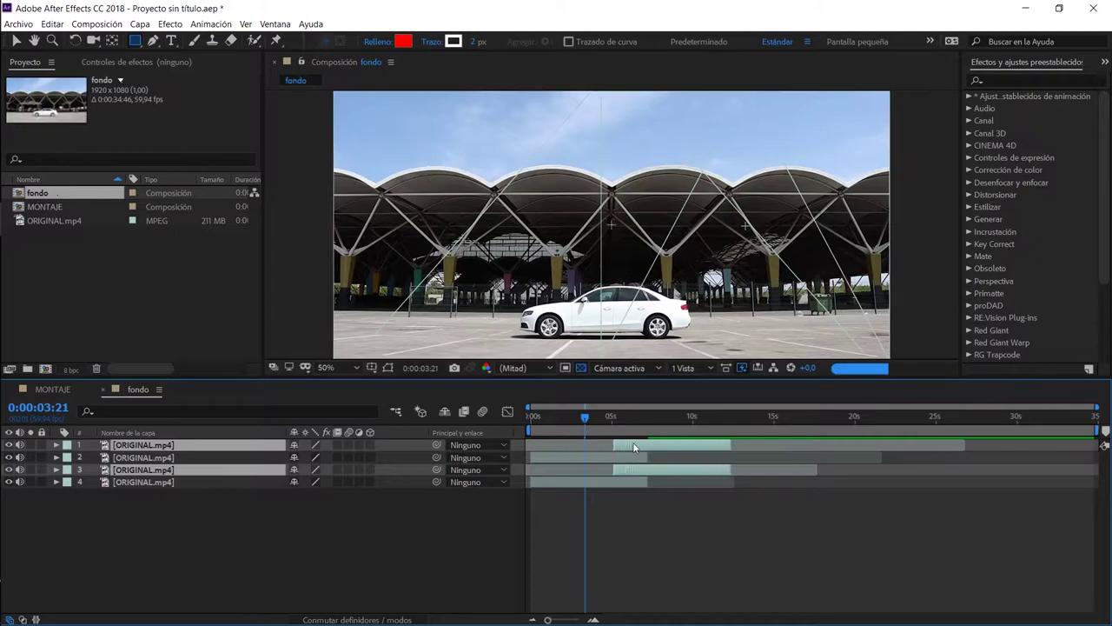
pyautogui.press('i')
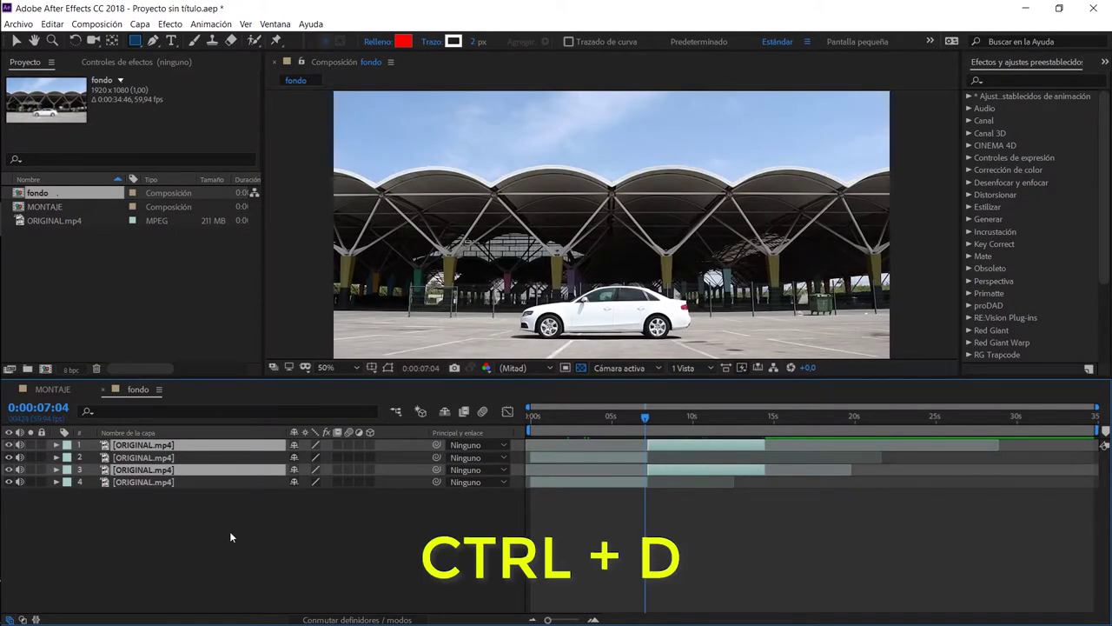
# Duplicate the pair twice more, placing copies around 15 s and 21 s, then open MONTAJE
pyautogui.hotkey('ctrl', 'd')
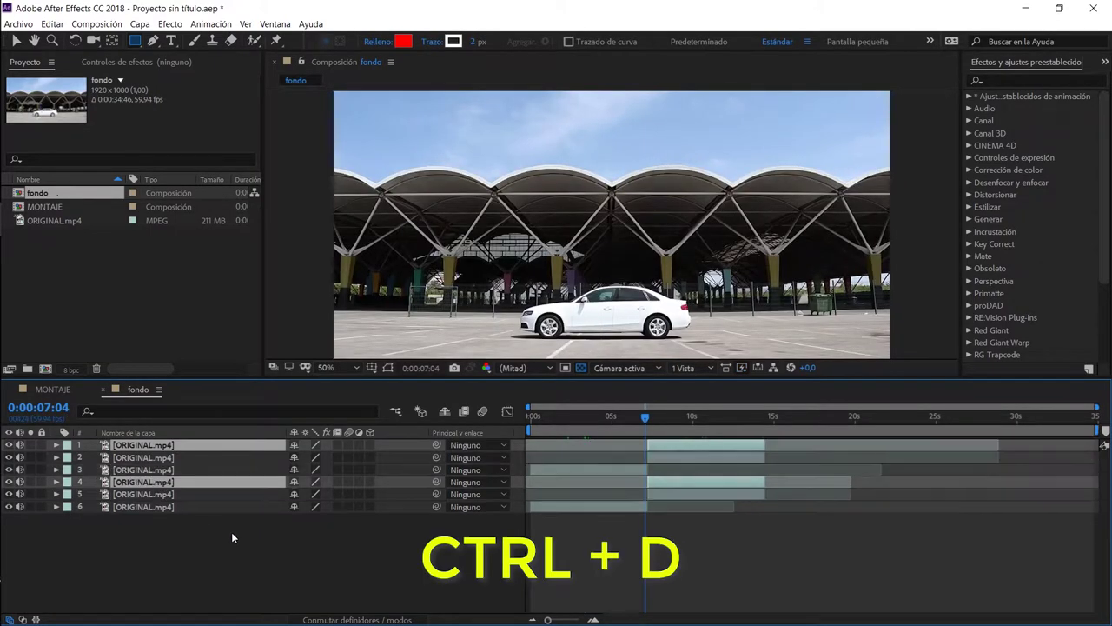
pyautogui.moveTo(657, 447); pyautogui.dragTo(786, 442)
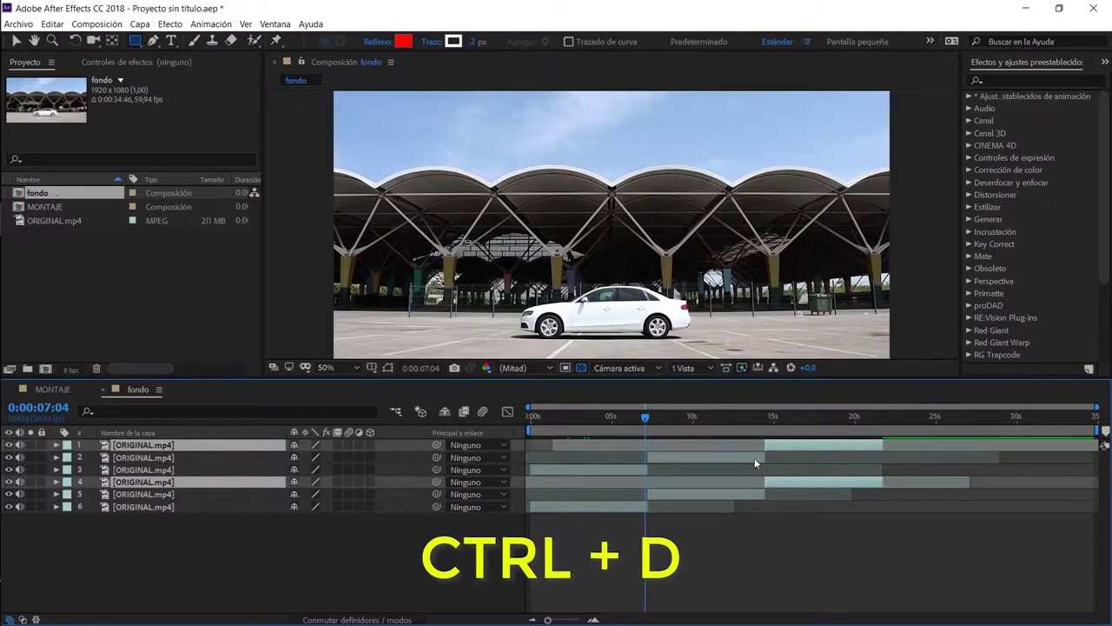
pyautogui.hotkey('ctrl', 'd')
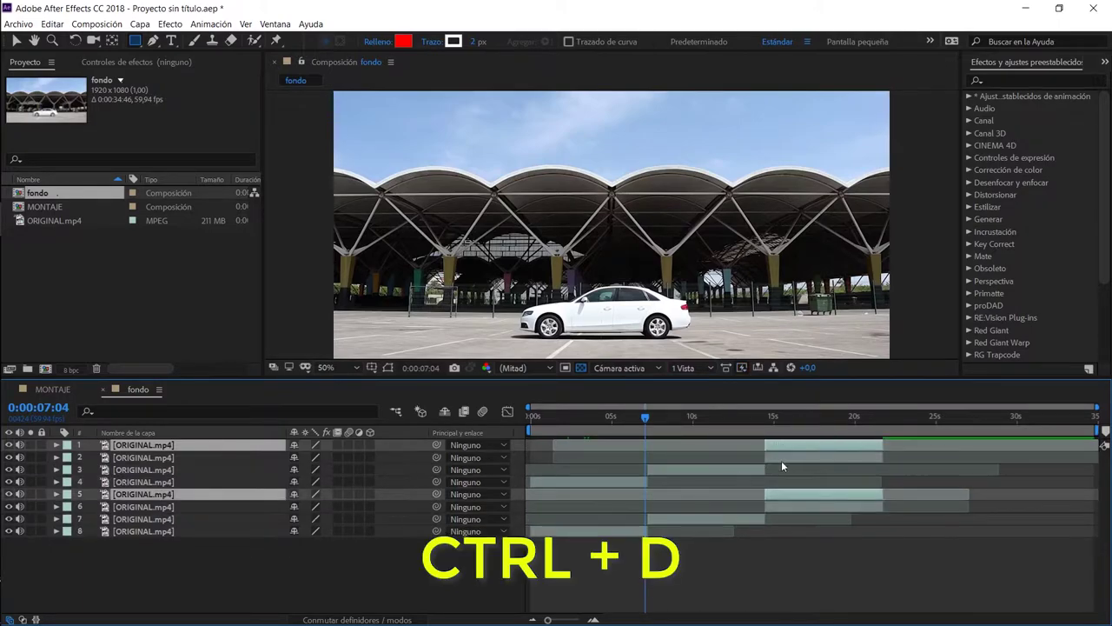
pyautogui.moveTo(785, 447); pyautogui.dragTo(903, 446)
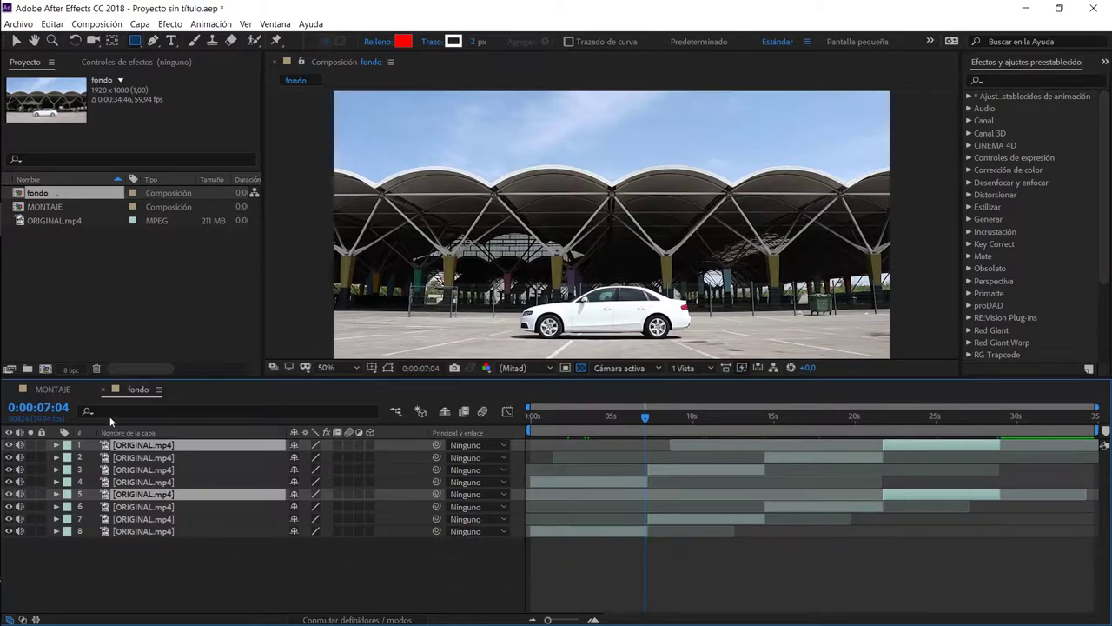
pyautogui.click(49, 390)
# Place the fondo composition beneath antes in MONTAJE and scrub back to 0:00:18:48
pyautogui.moveTo(17, 195); pyautogui.dragTo(112, 505)
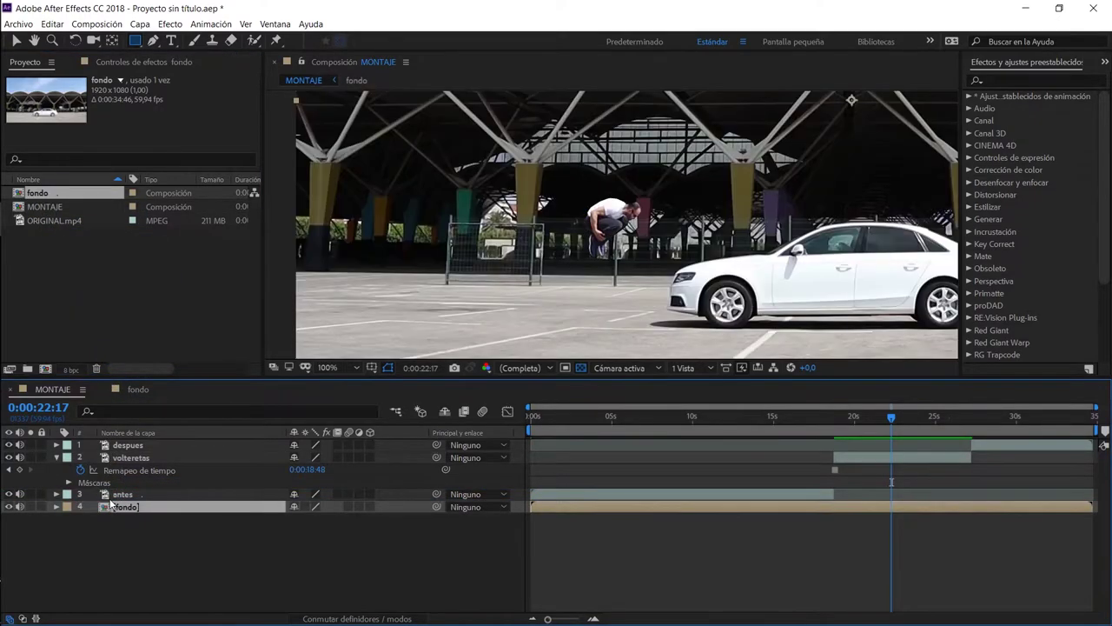
pyautogui.click(843, 417)
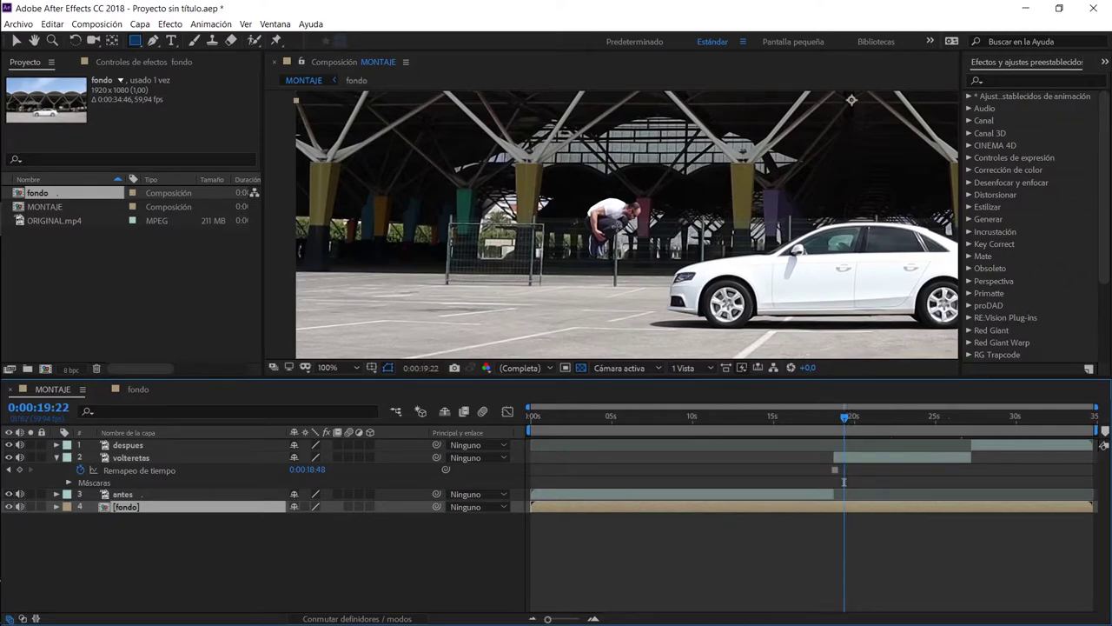
pyautogui.hscroll(5, 734, 230)
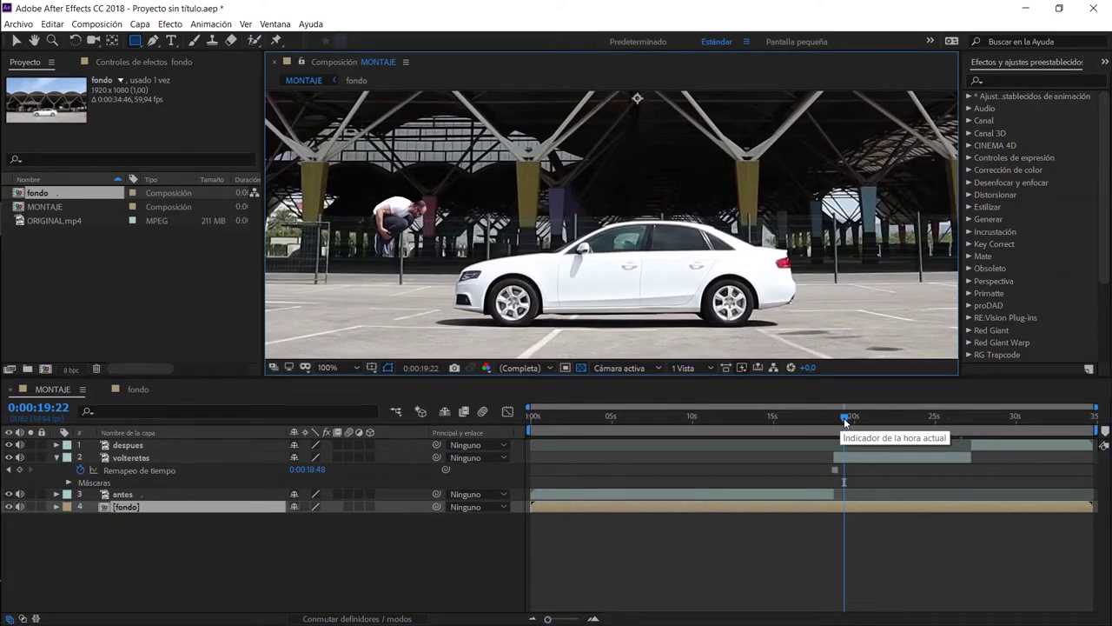
pyautogui.moveTo(844, 417); pyautogui.dragTo(834, 418)
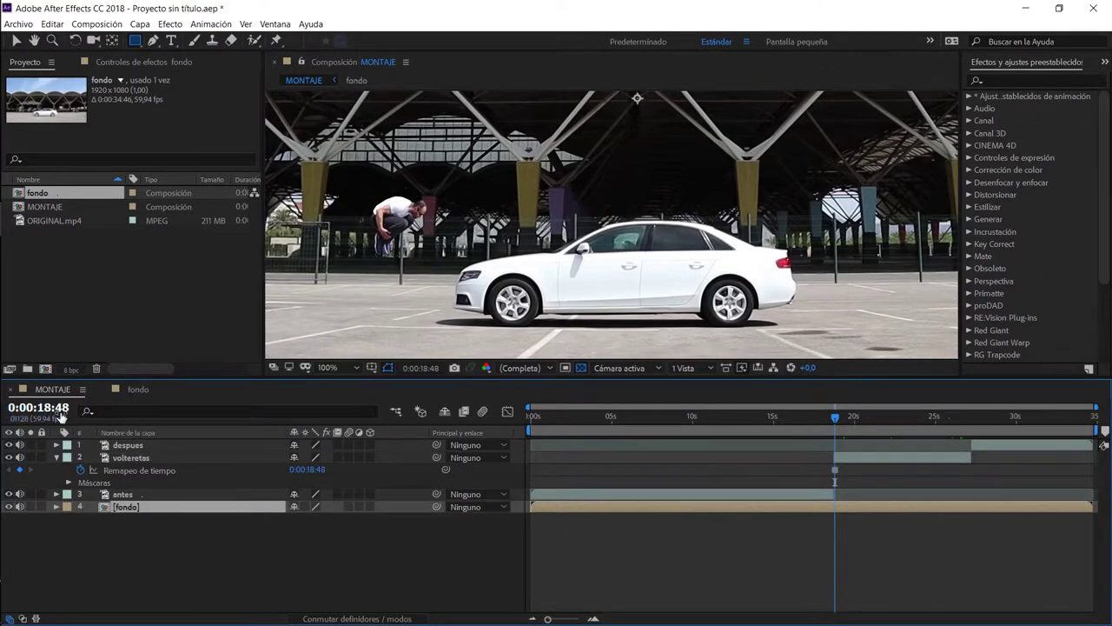
# At 0:00:19:30, trim volteretas' end there and slide despues to start at the playhead
pyautogui.click(45, 408)
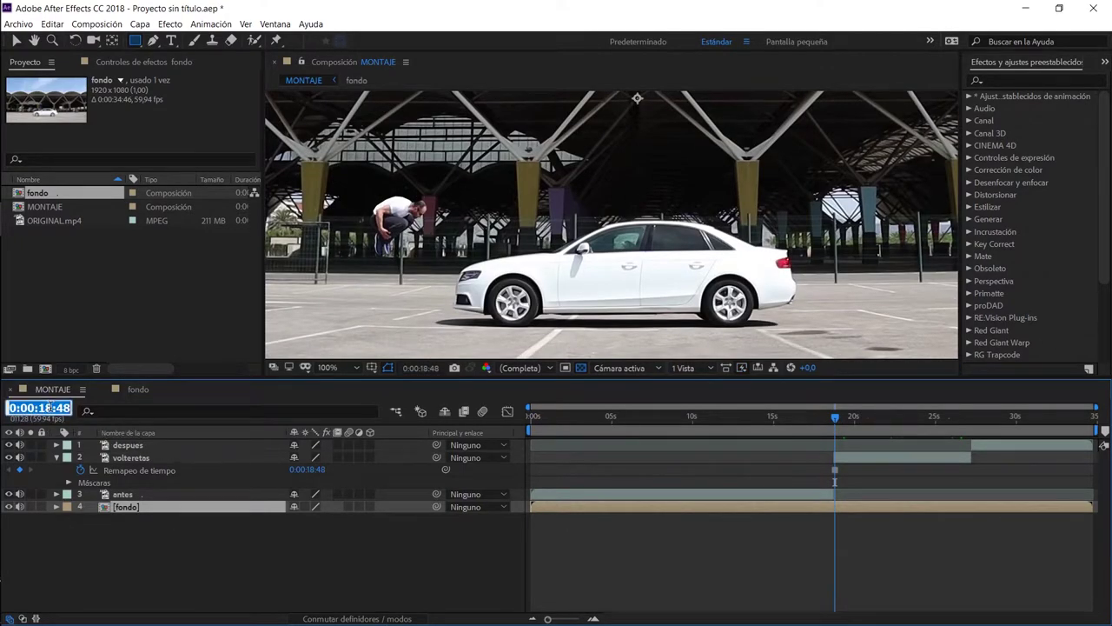
pyautogui.write('0:00:19:30')
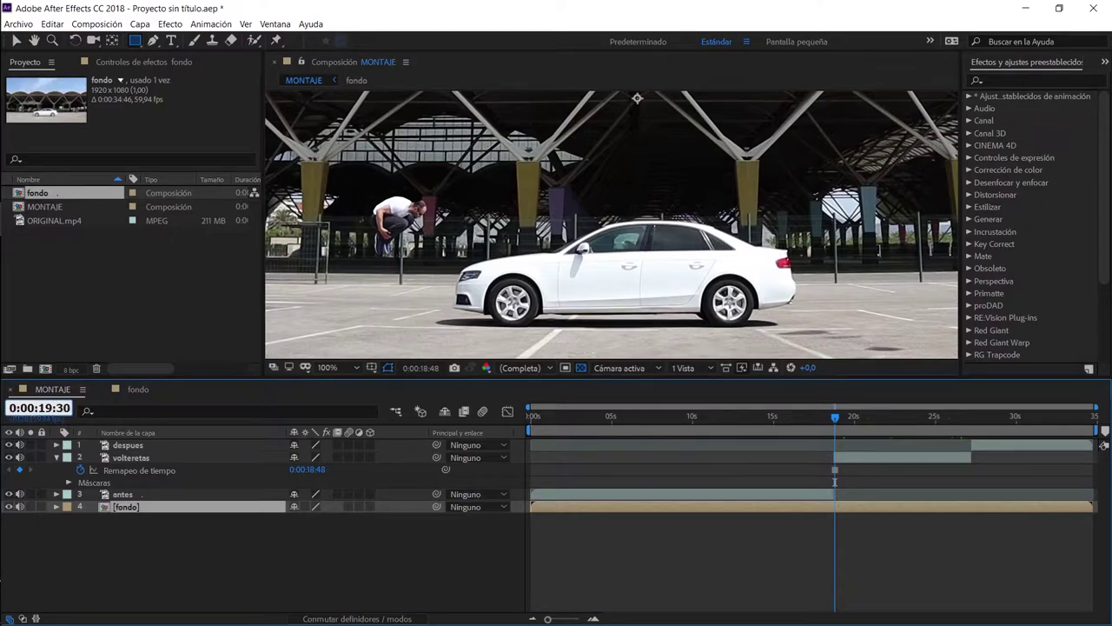
pyautogui.press('Return')
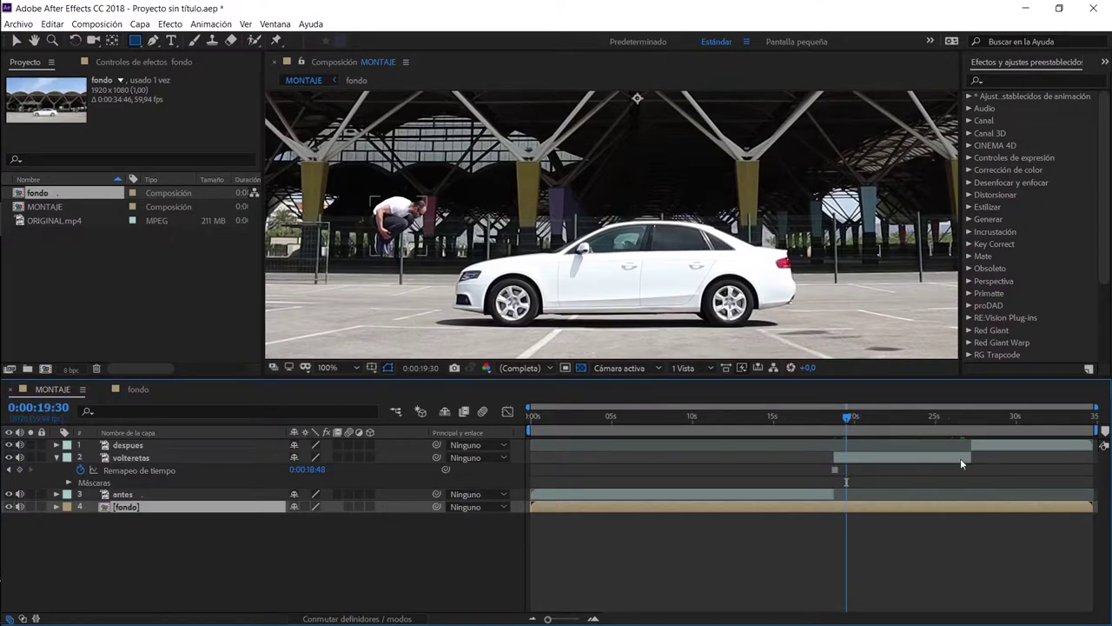
pyautogui.moveTo(969, 457); pyautogui.dragTo(849, 461)
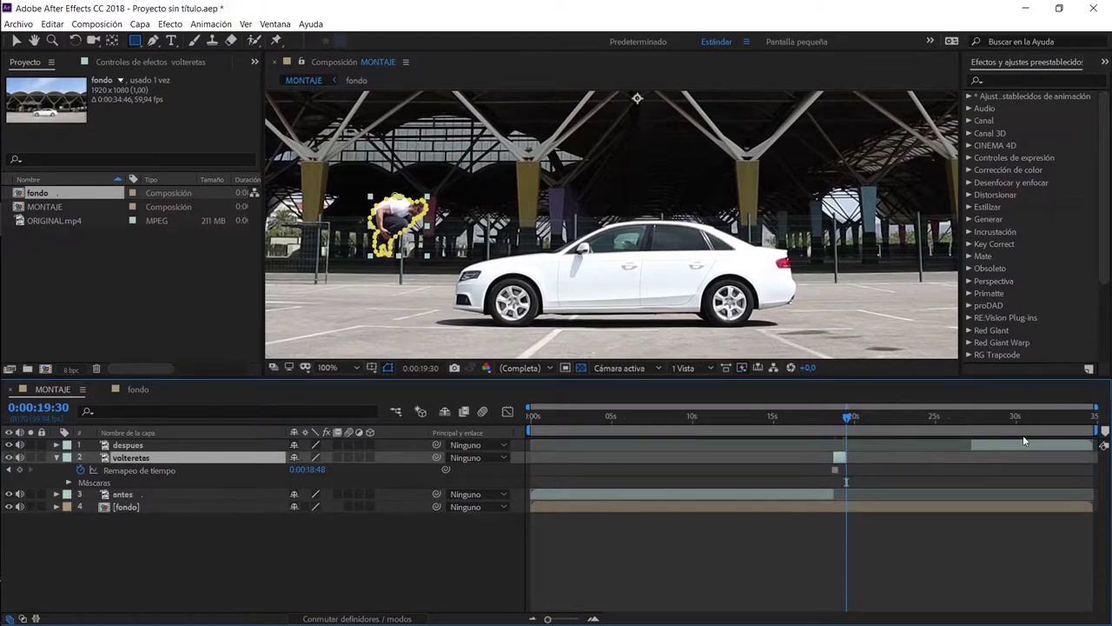
pyautogui.moveTo(1003, 445); pyautogui.dragTo(885, 452)
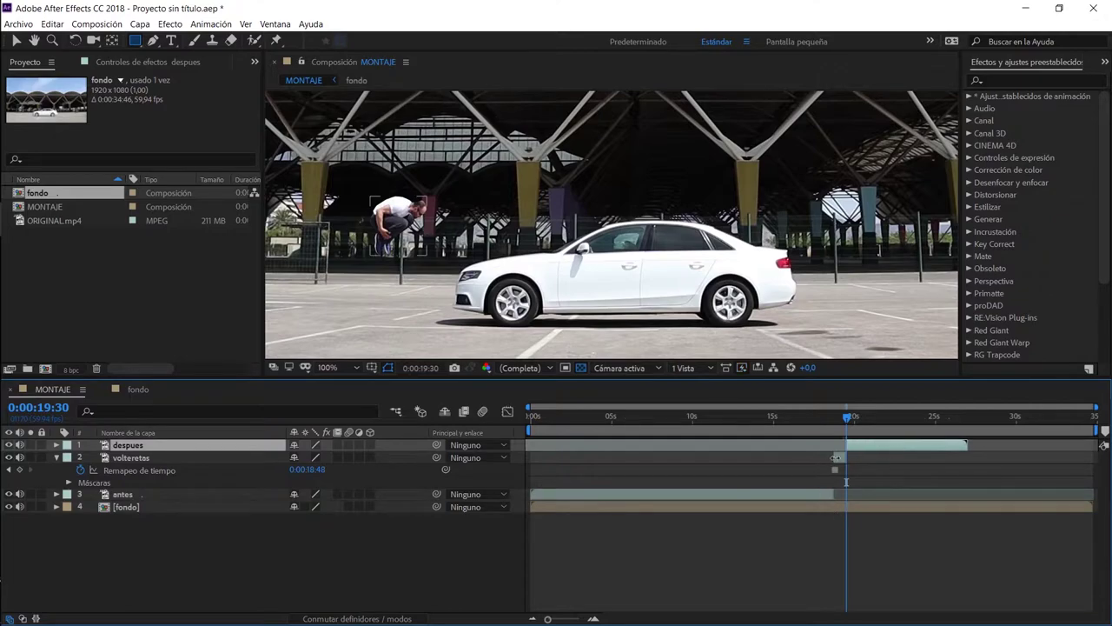
pyautogui.click(133, 458)
# Zoom the timeline, try a rotation on volteretas, return it to 0°, and expand its properties
pyautogui.press('j')
pyautogui.press('=')
pyautogui.press('=')
pyautogui.press('=')
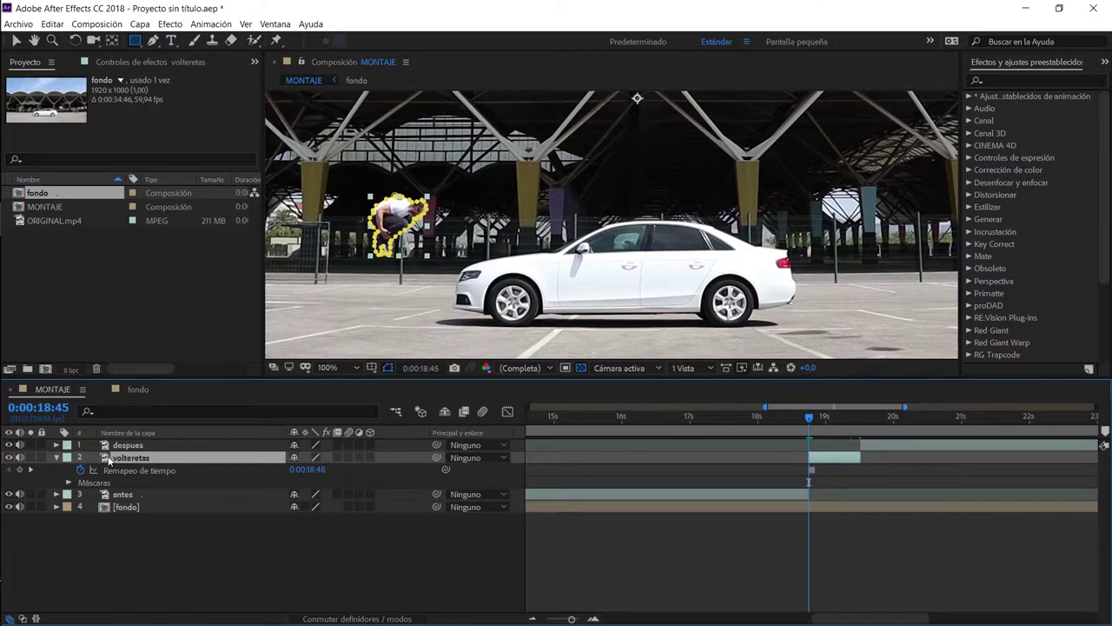
pyautogui.press('r')
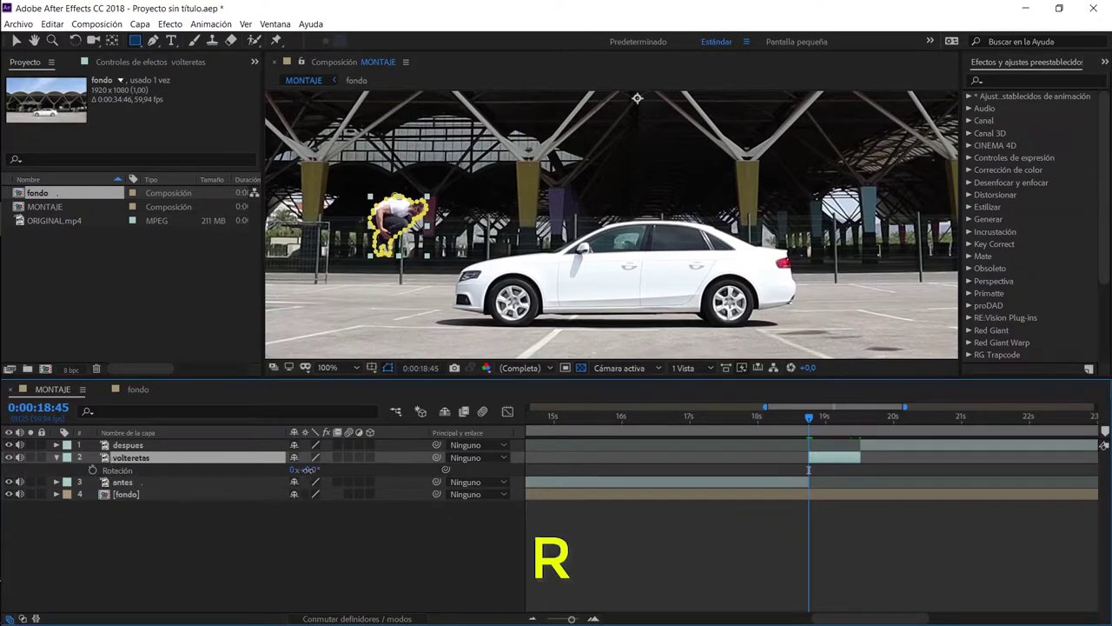
pyautogui.moveTo(306, 470)
pyautogui.mouseDown()
pyautogui.moveTo(296, 481)
pyautogui.moveTo(321, 477)
pyautogui.mouseUp()
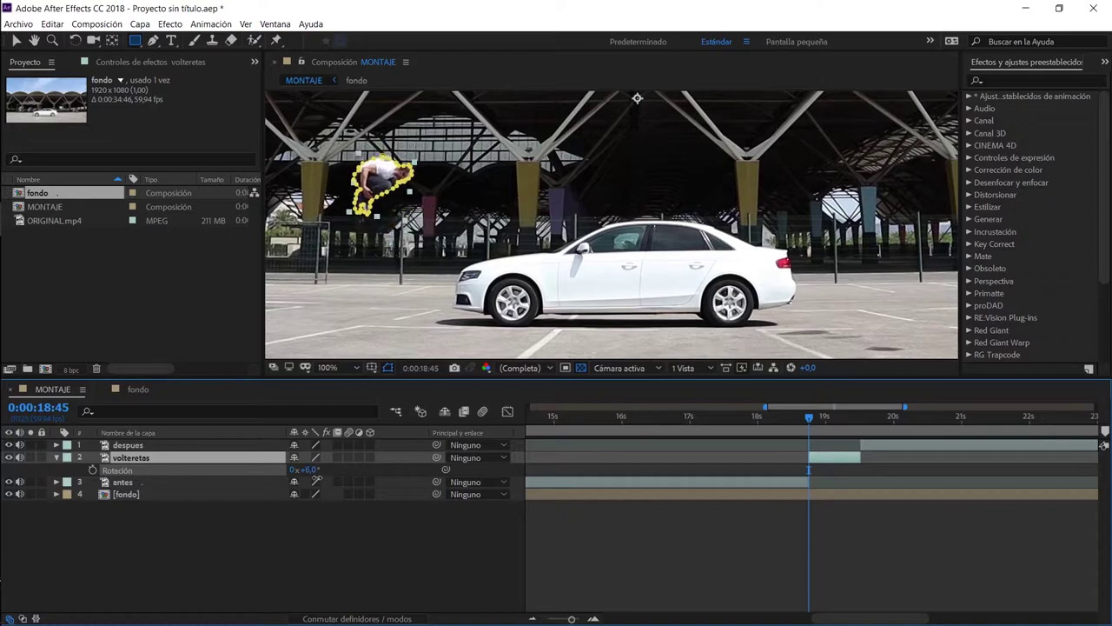
pyautogui.moveTo(320, 477); pyautogui.dragTo(314, 482)
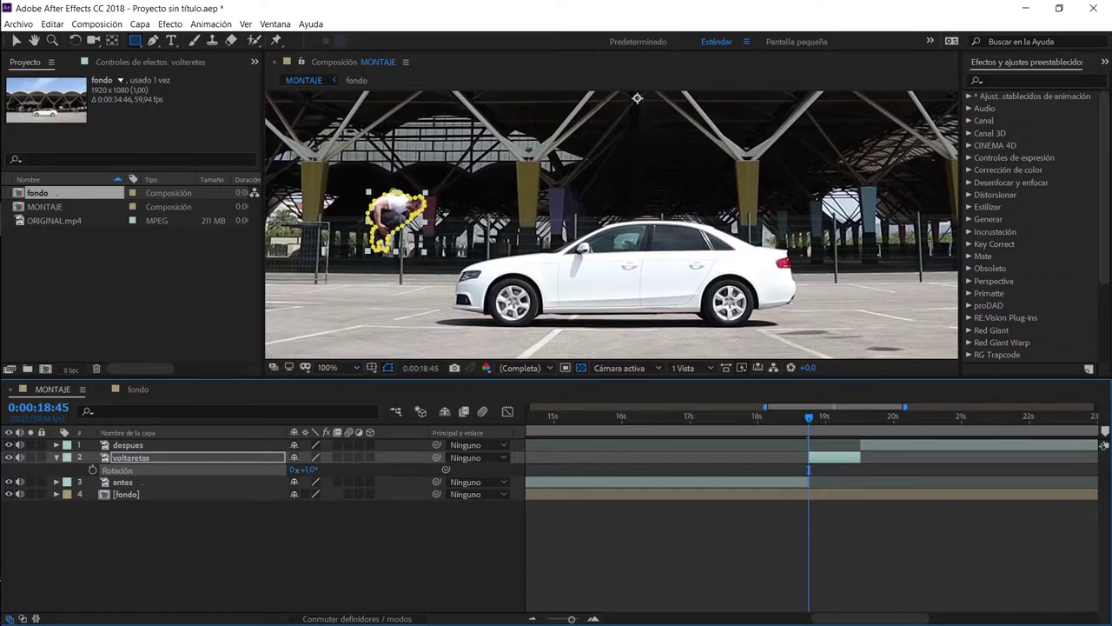
pyautogui.click(56, 457)
pyautogui.click(57, 457)
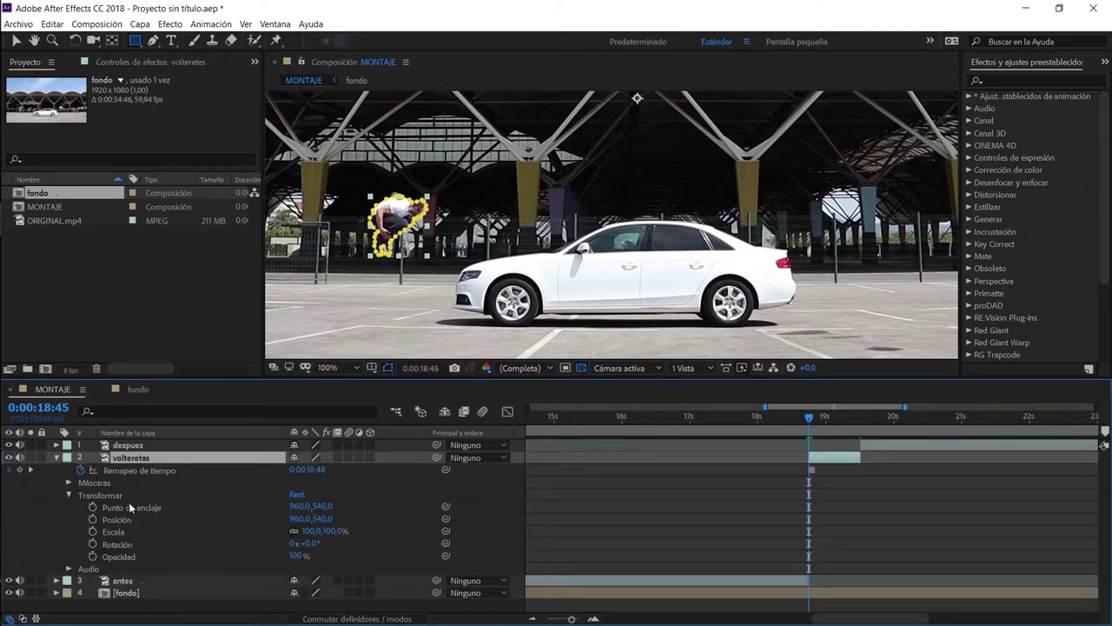
# Adjust the volteretas layer's anchor point to 536,0,743,0 to centre the frozen jumper
pyautogui.click(191, 507)
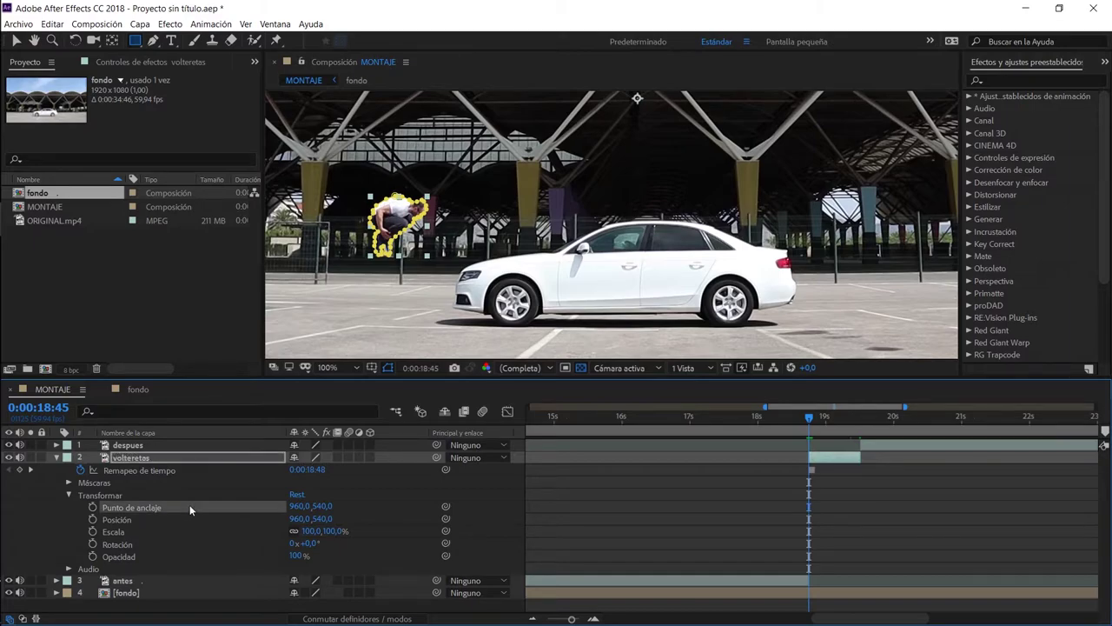
pyautogui.moveTo(320, 506); pyautogui.dragTo(430, 523)
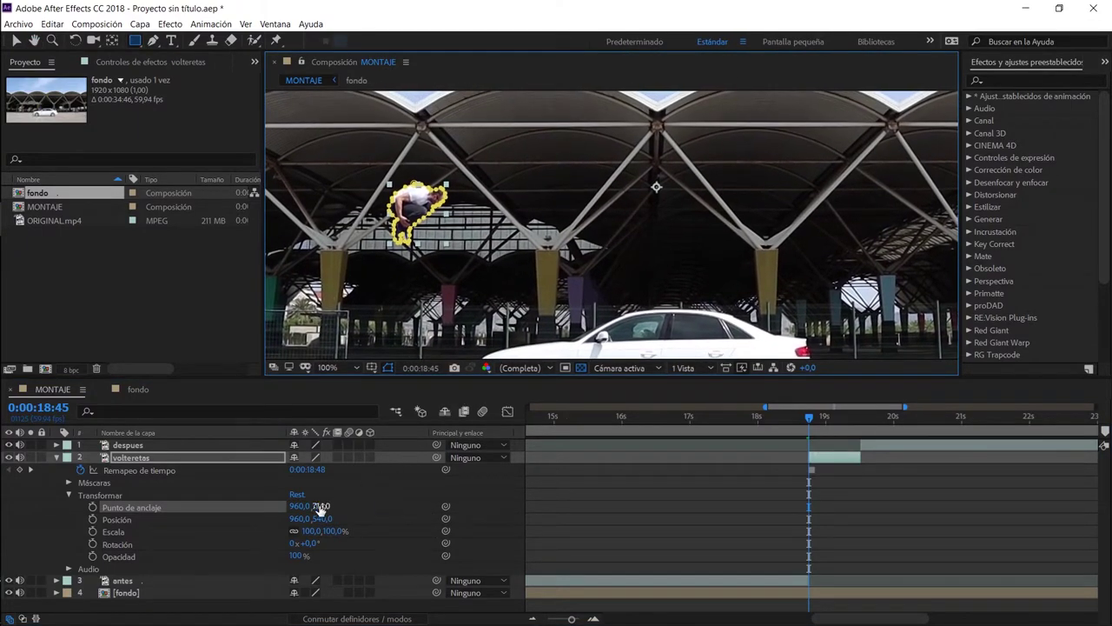
pyautogui.moveTo(322, 506)
pyautogui.mouseDown()
pyautogui.moveTo(322, 518)
pyautogui.moveTo(218, 506)
pyautogui.mouseUp()
pyautogui.moveTo(64, 569); pyautogui.dragTo(55, 571)
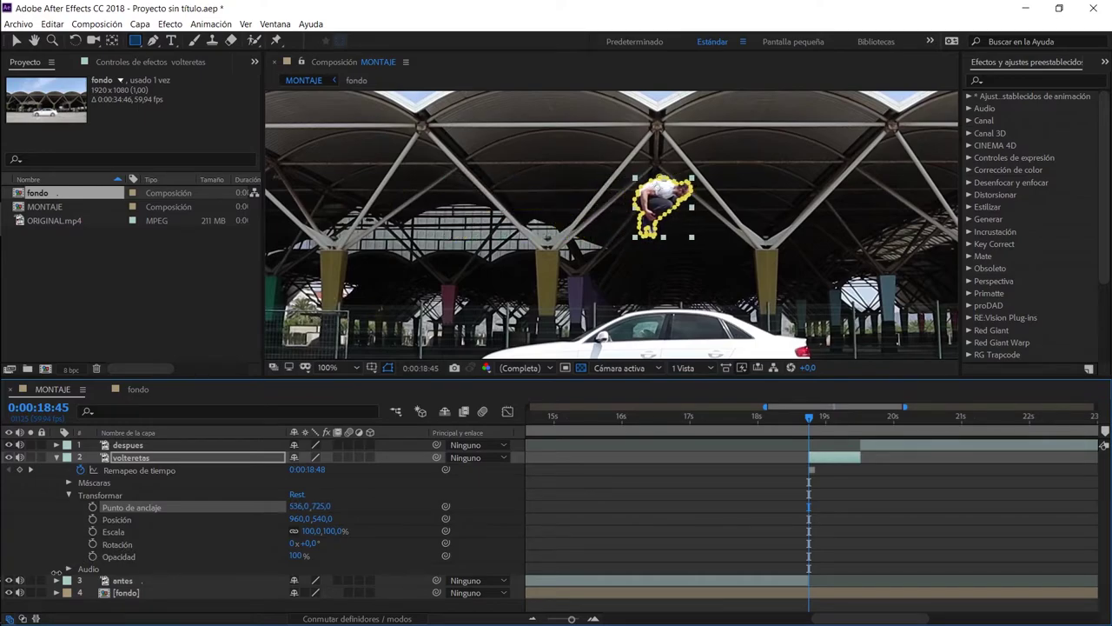
pyautogui.moveTo(321, 506); pyautogui.dragTo(323, 508)
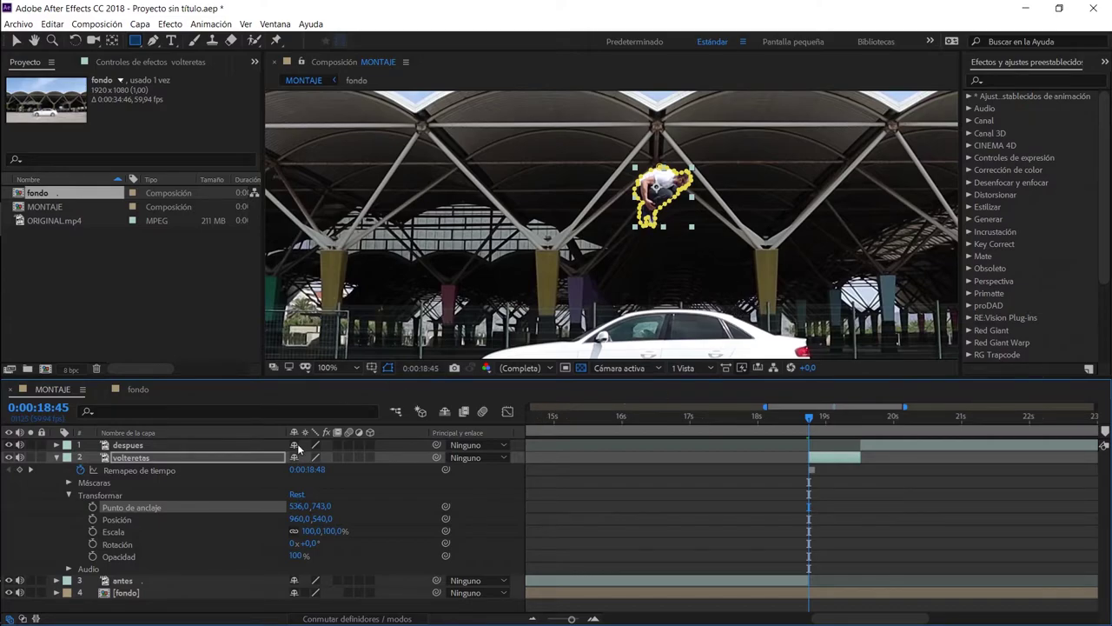
pyautogui.click(234, 520)
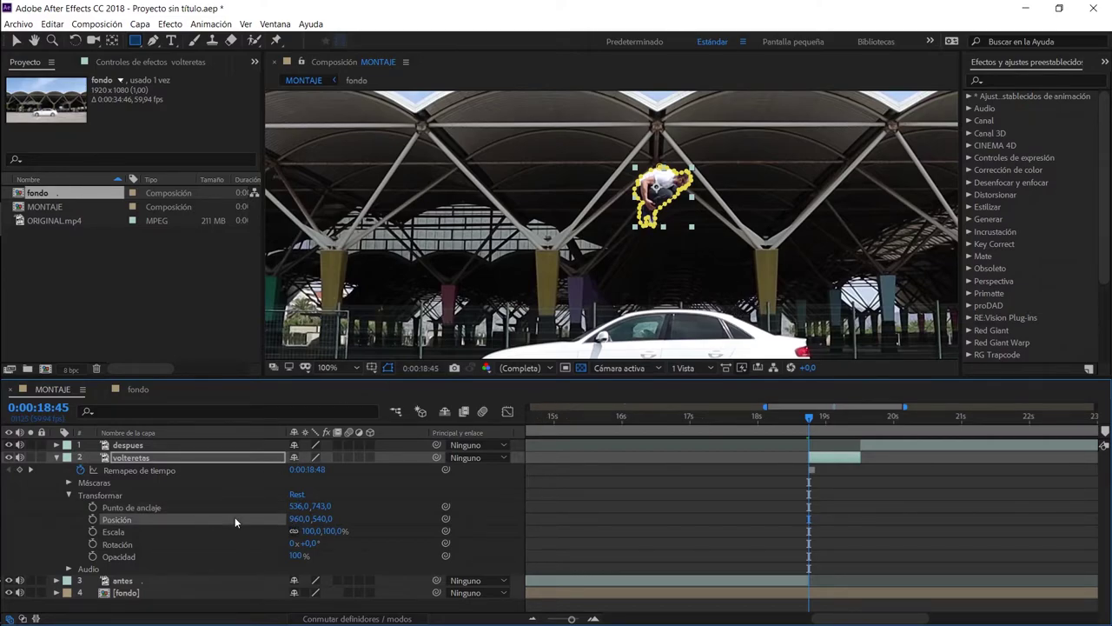
# Drag the jumper down-left toward the takeoff spot and go to the frame before the flip
pyautogui.press('v')
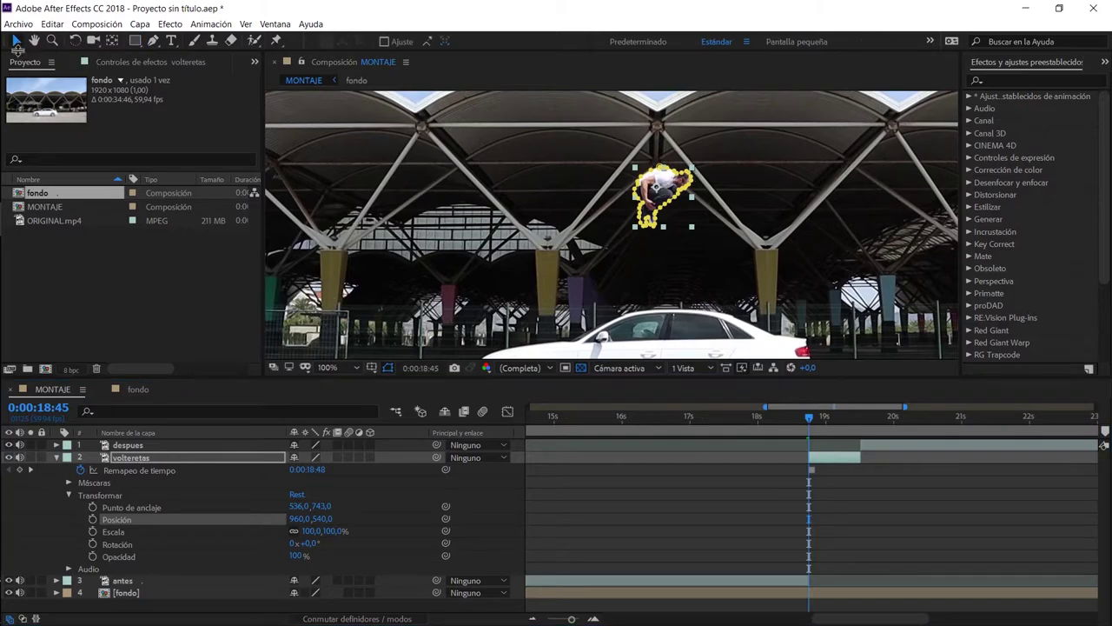
pyautogui.moveTo(667, 178); pyautogui.dragTo(472, 312)
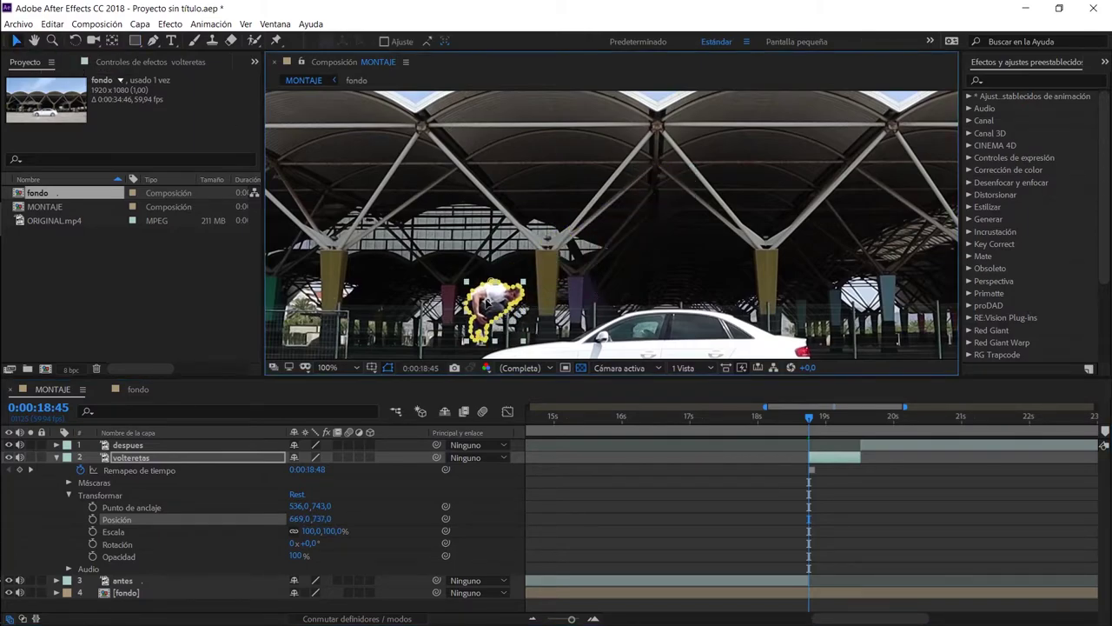
pyautogui.click(809, 418)
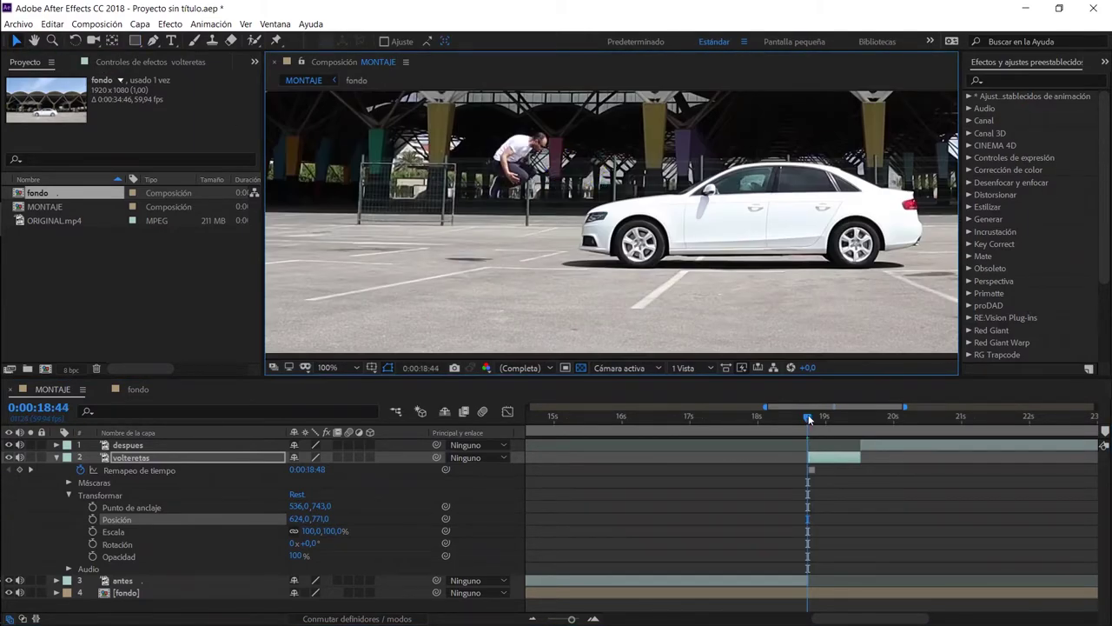
pyautogui.click(811, 457)
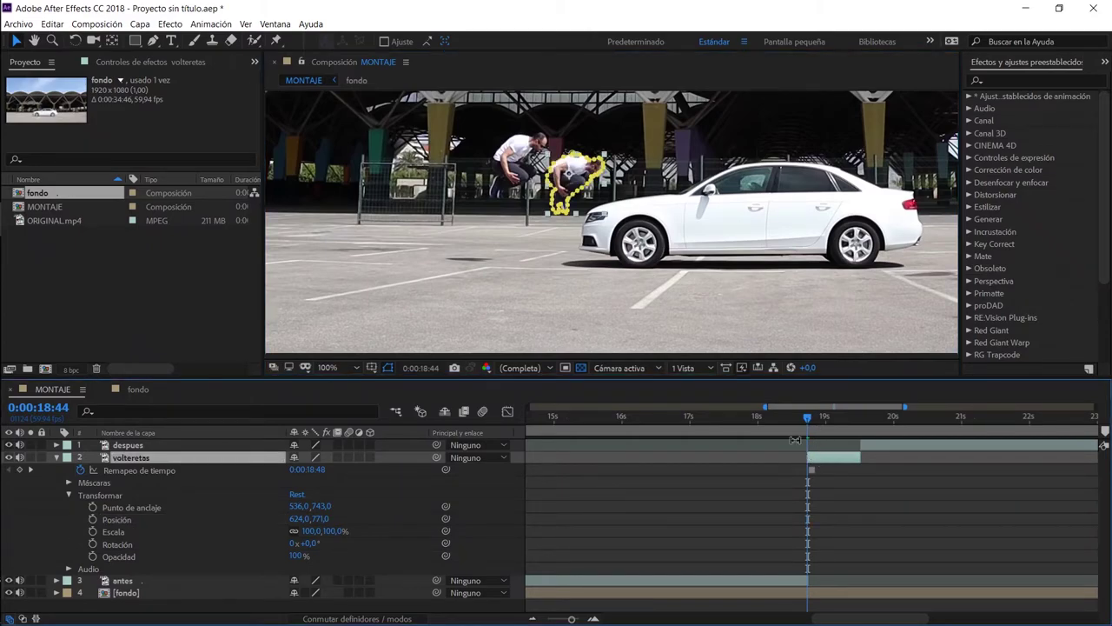
# Align the masked jumper over the original, nudging it to Position 544,0,726,0
pyautogui.moveTo(600, 179)
pyautogui.mouseDown()
pyautogui.moveTo(550, 161)
pyautogui.moveTo(557, 143)
pyautogui.mouseUp()
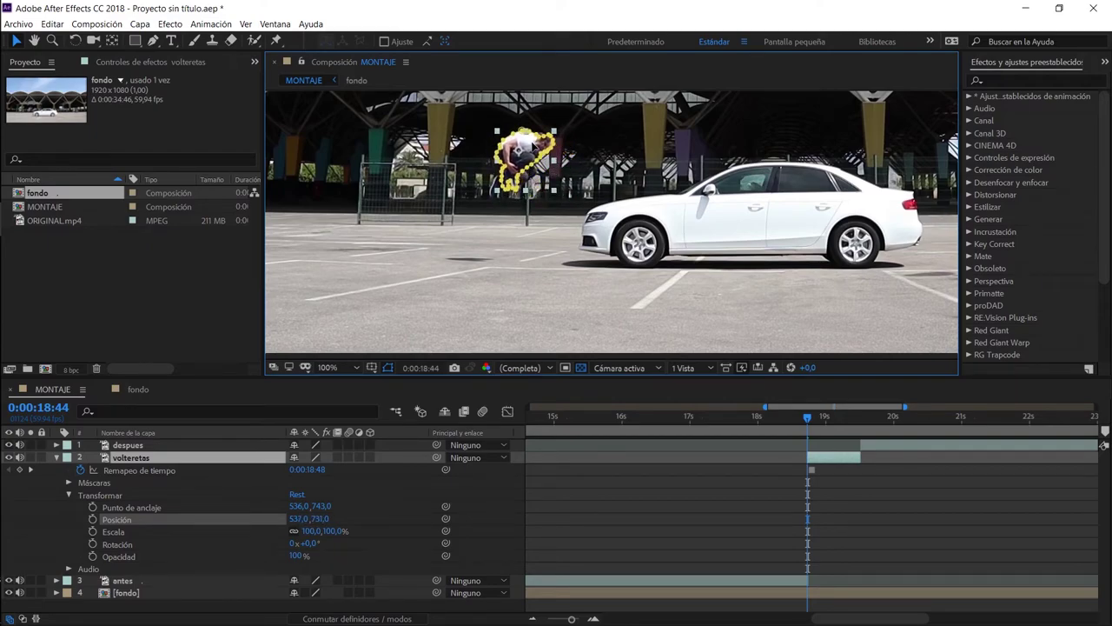
pyautogui.press('Up')
pyautogui.press('Return')
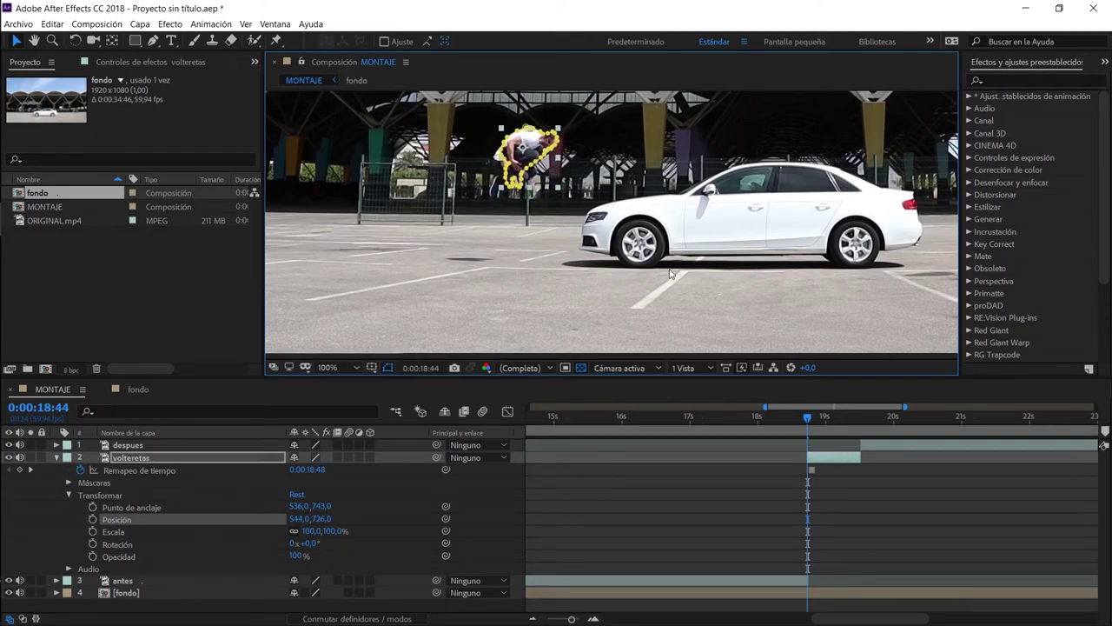
pyautogui.press('pagedown')
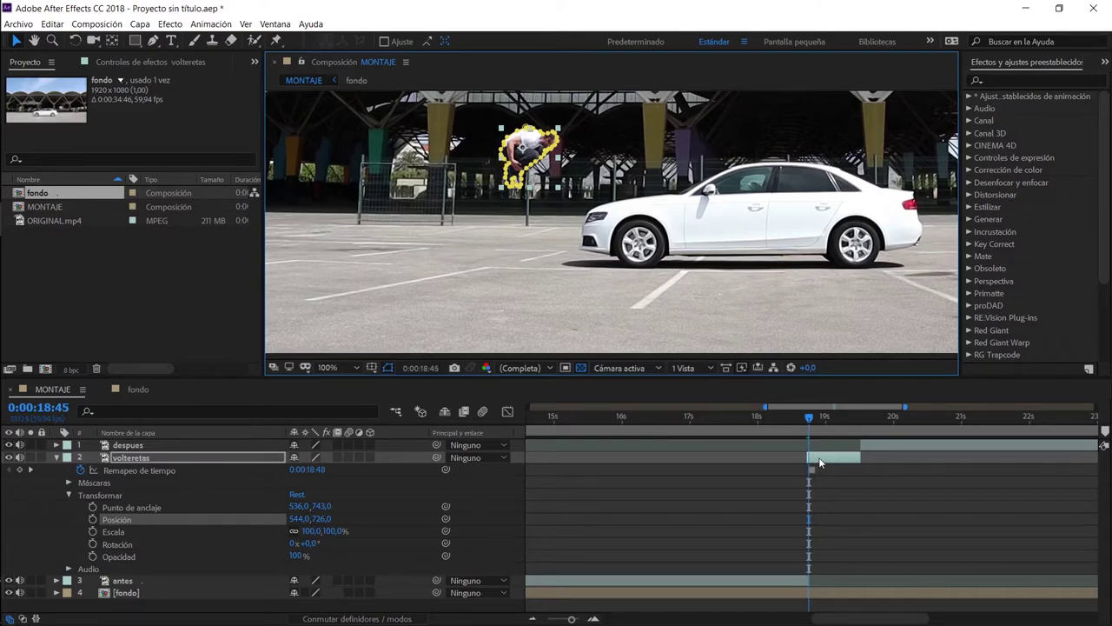
pyautogui.click(810, 457)
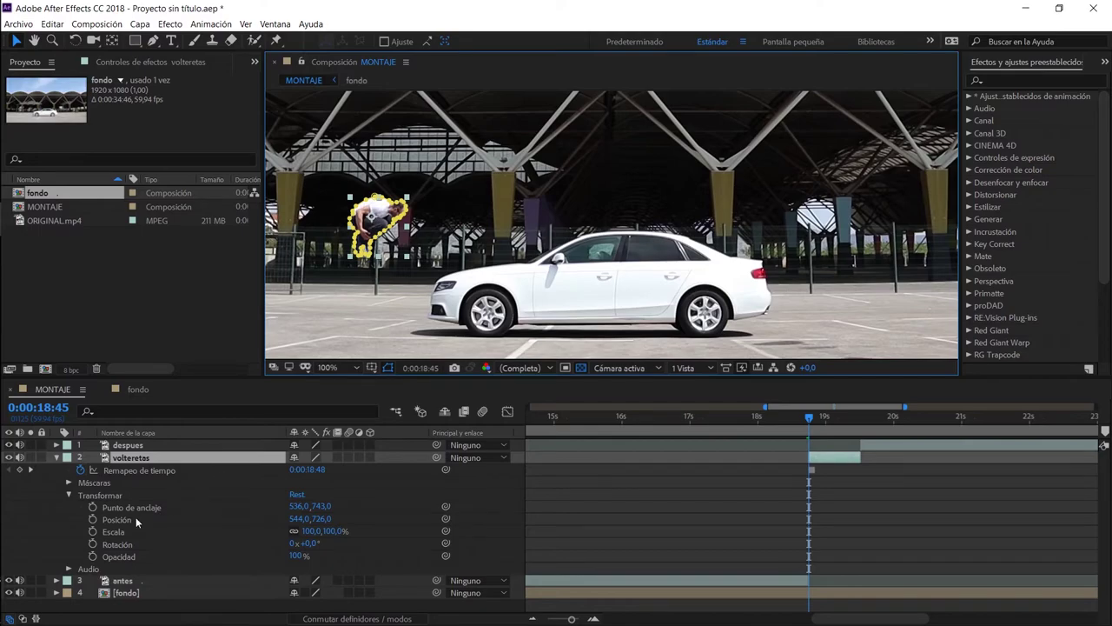
pyautogui.click(208, 520)
# Set starting Position and Rotation keyframes at 0:00:18:45, then move to 0:00:19:31
pyautogui.click(93, 520)
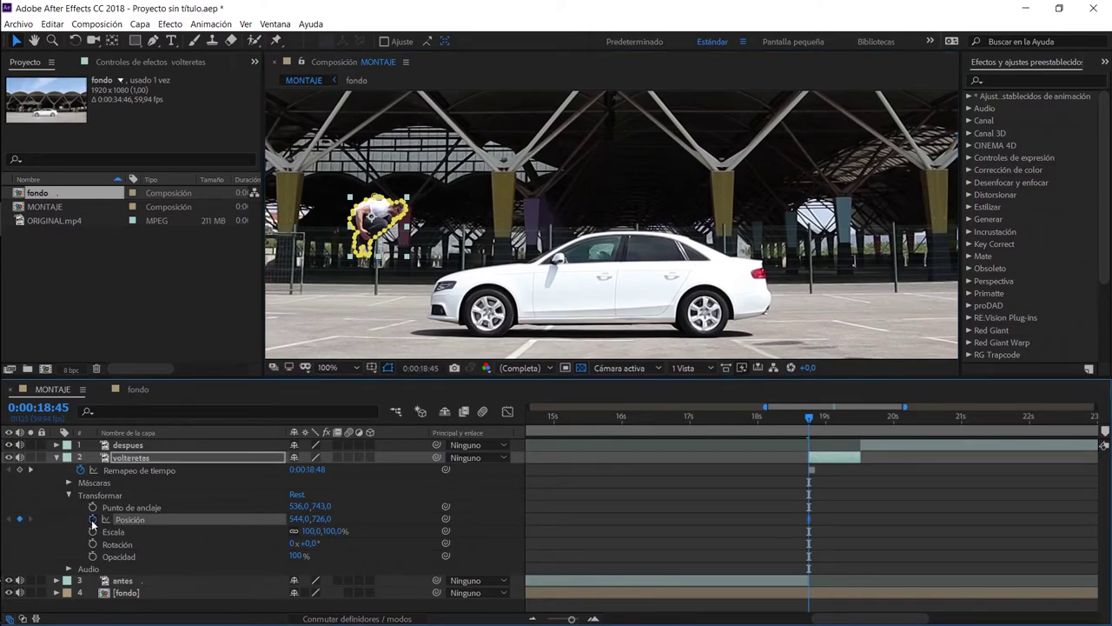
pyautogui.click(93, 544)
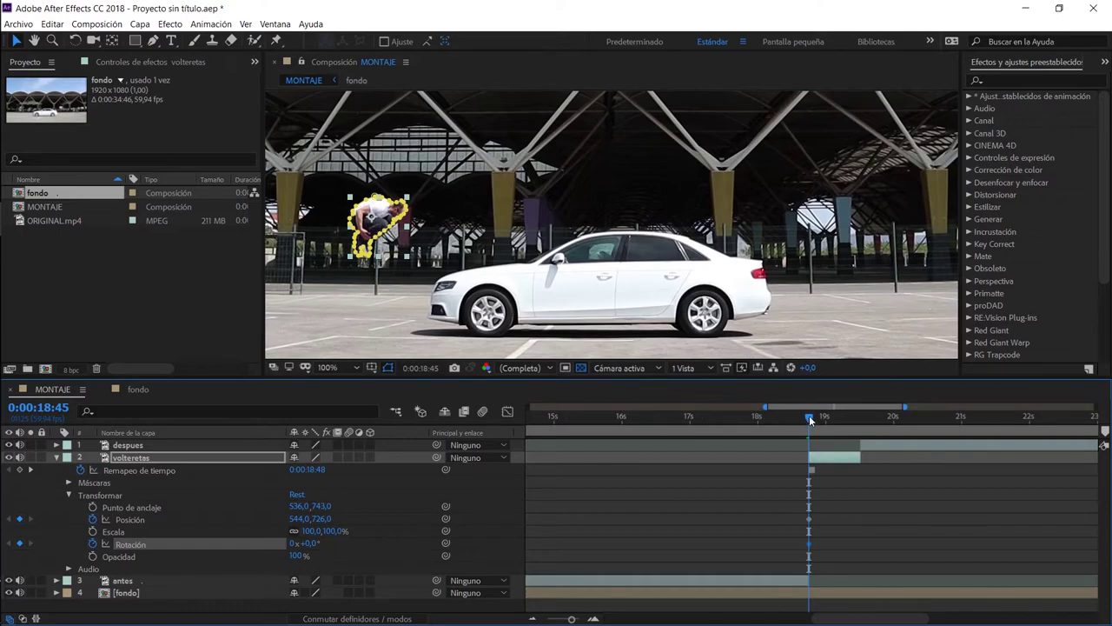
pyautogui.moveTo(809, 415); pyautogui.dragTo(860, 415)
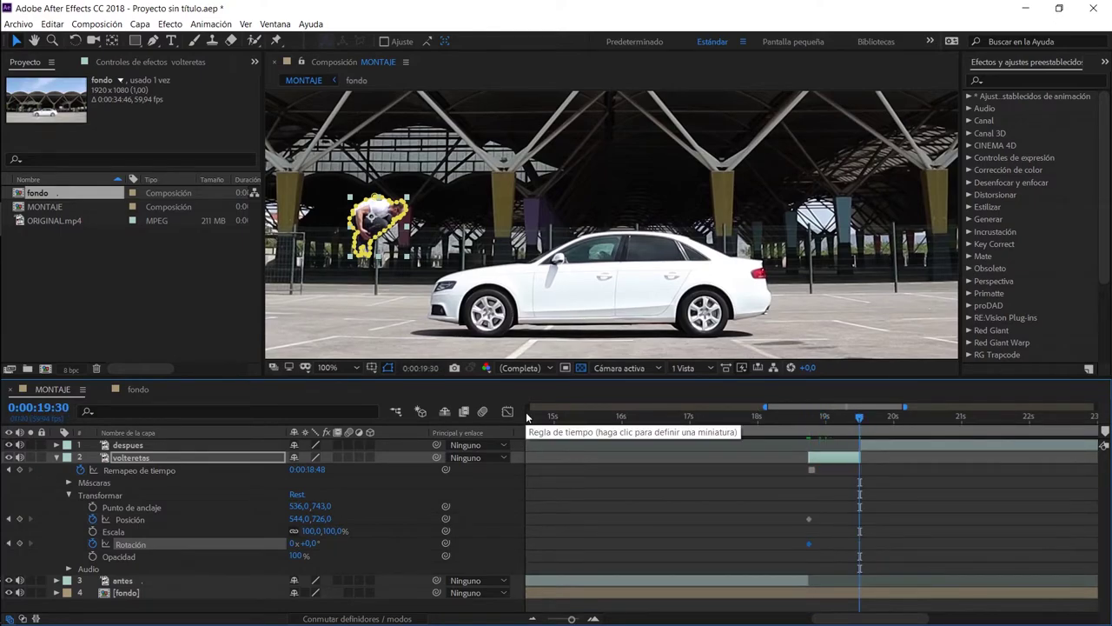
pyautogui.press('pagedown')
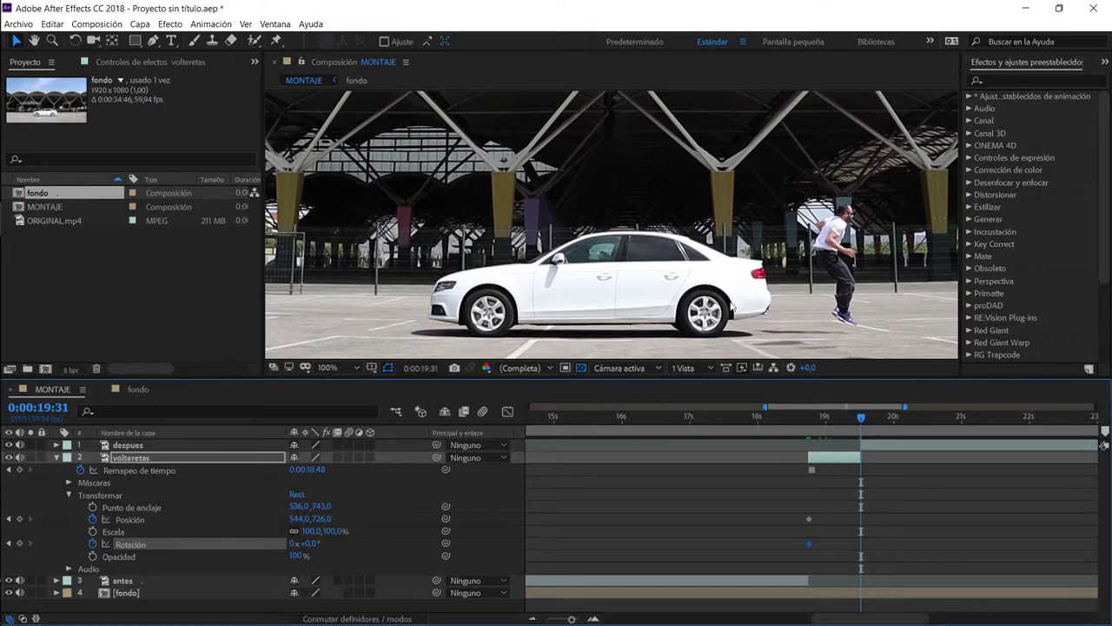
pyautogui.click(859, 456)
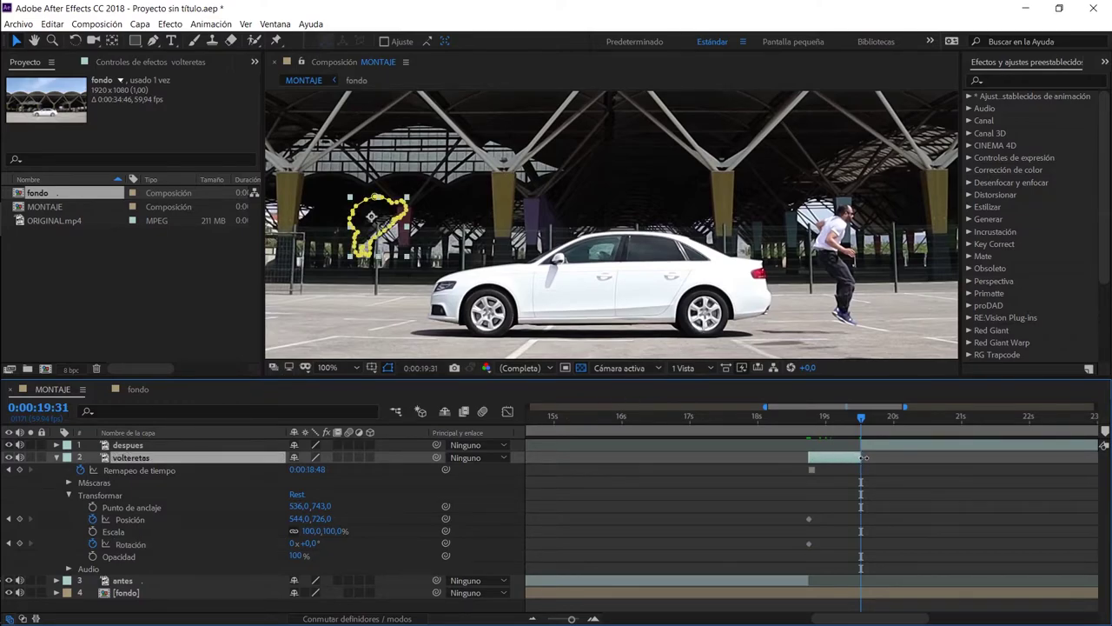
pyautogui.scroll(3, 859, 456)
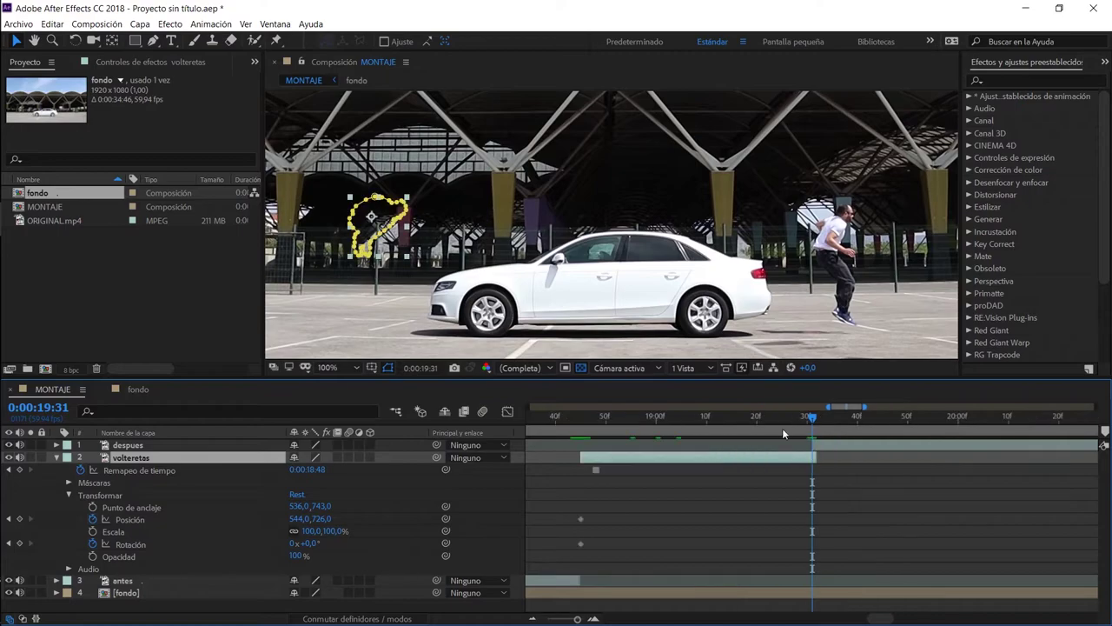
# Put despues below volteretas and key the landing at Position 1319,0,726,0 with -29° rotation
pyautogui.click(130, 445)
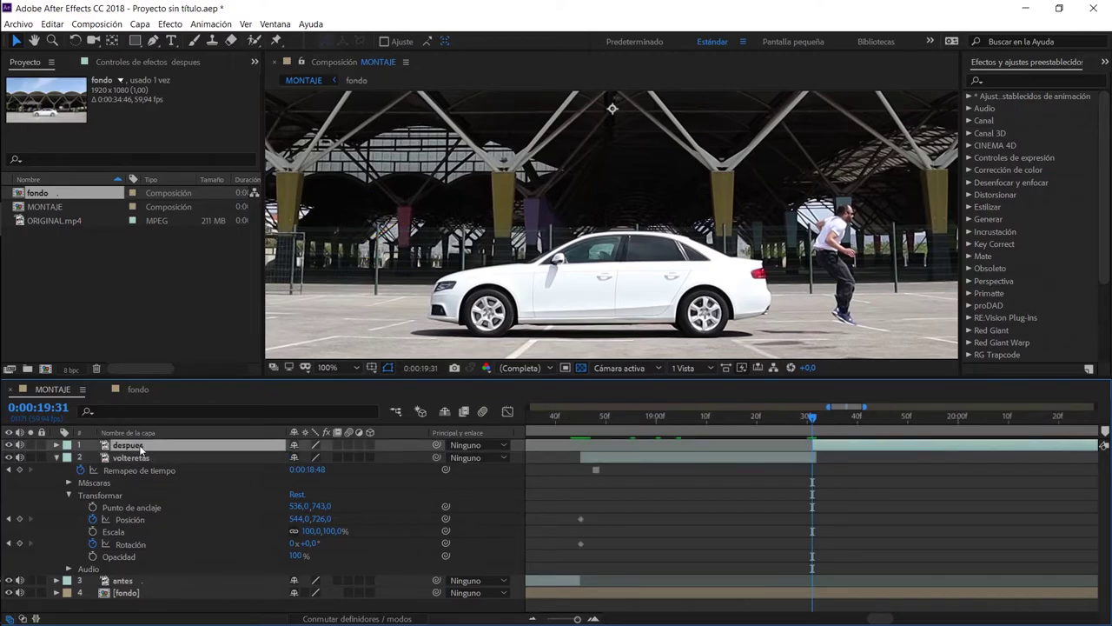
pyautogui.moveTo(141, 450); pyautogui.dragTo(130, 570)
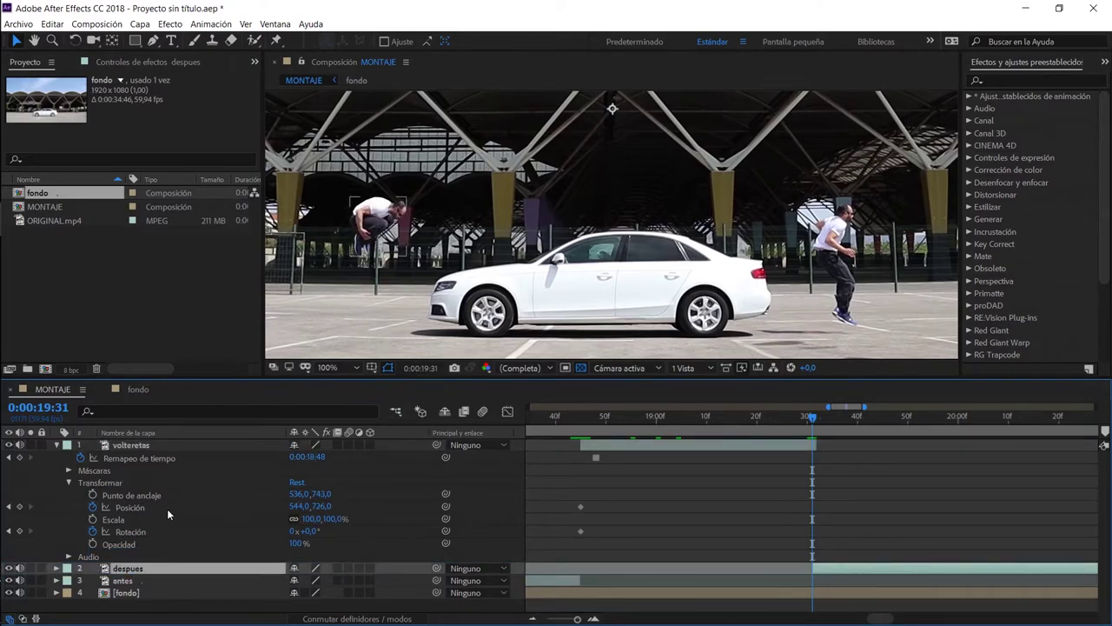
pyautogui.moveTo(298, 506); pyautogui.dragTo(365, 505)
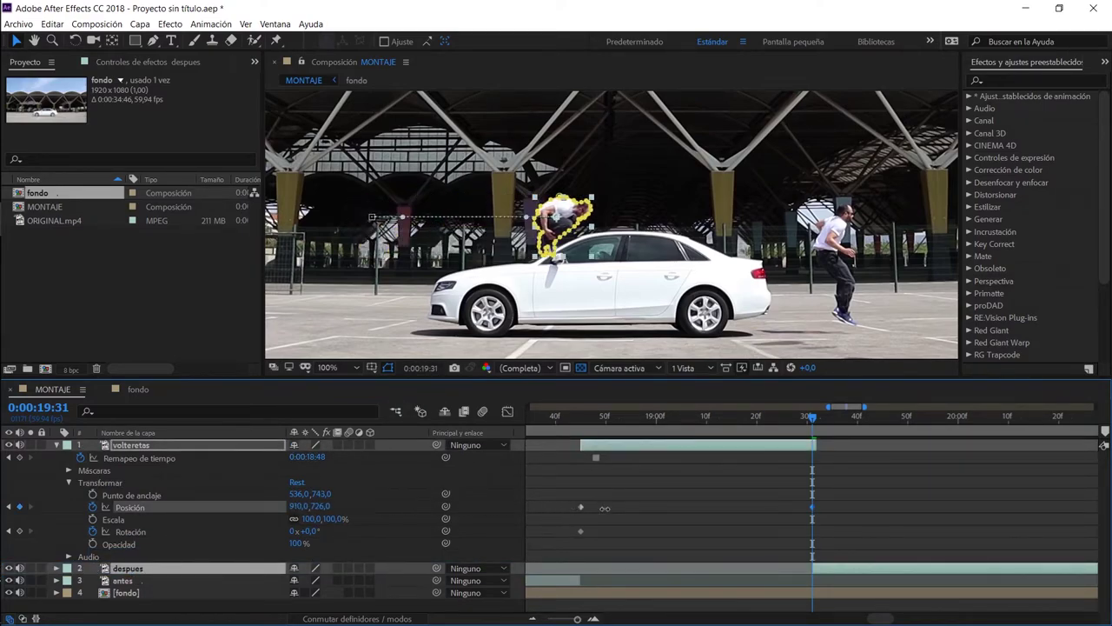
pyautogui.moveTo(605, 508)
pyautogui.mouseDown()
pyautogui.moveTo(842, 499)
pyautogui.moveTo(693, 533)
pyautogui.mouseUp()
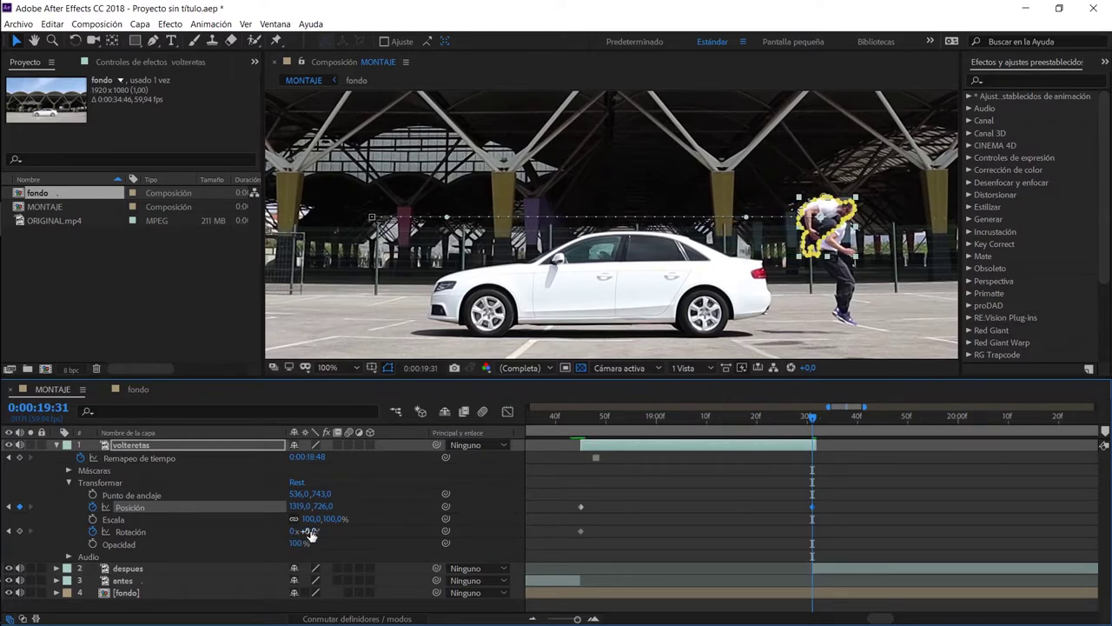
pyautogui.moveTo(309, 531); pyautogui.dragTo(295, 533)
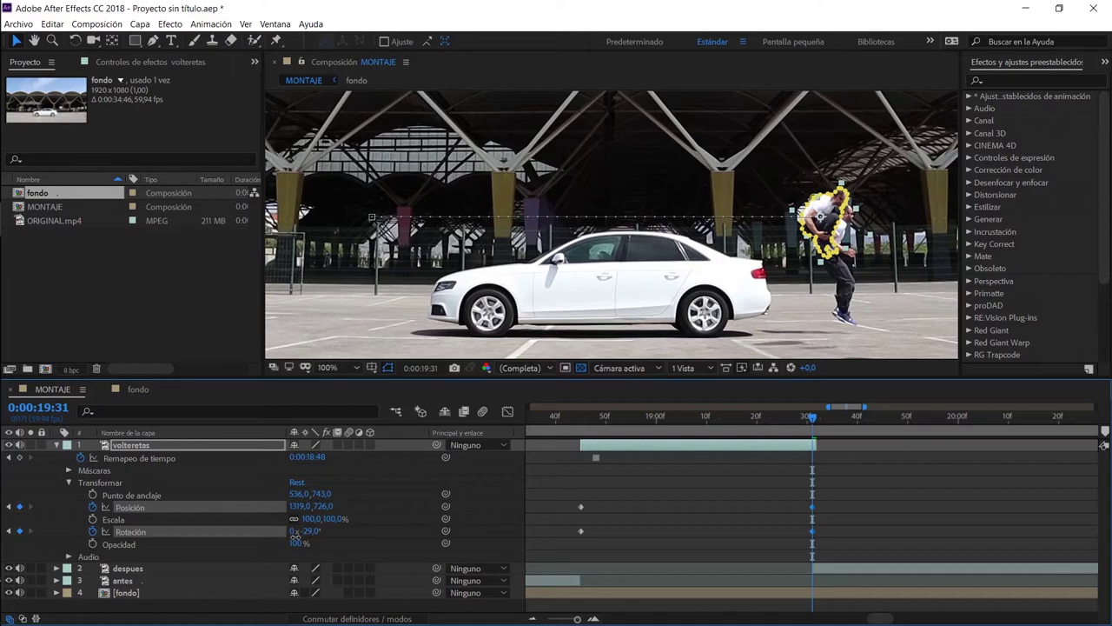
# Trim the volteretas layer's end at 0:00:19:31 and return to 0:00:18:39
pyautogui.click(815, 445)
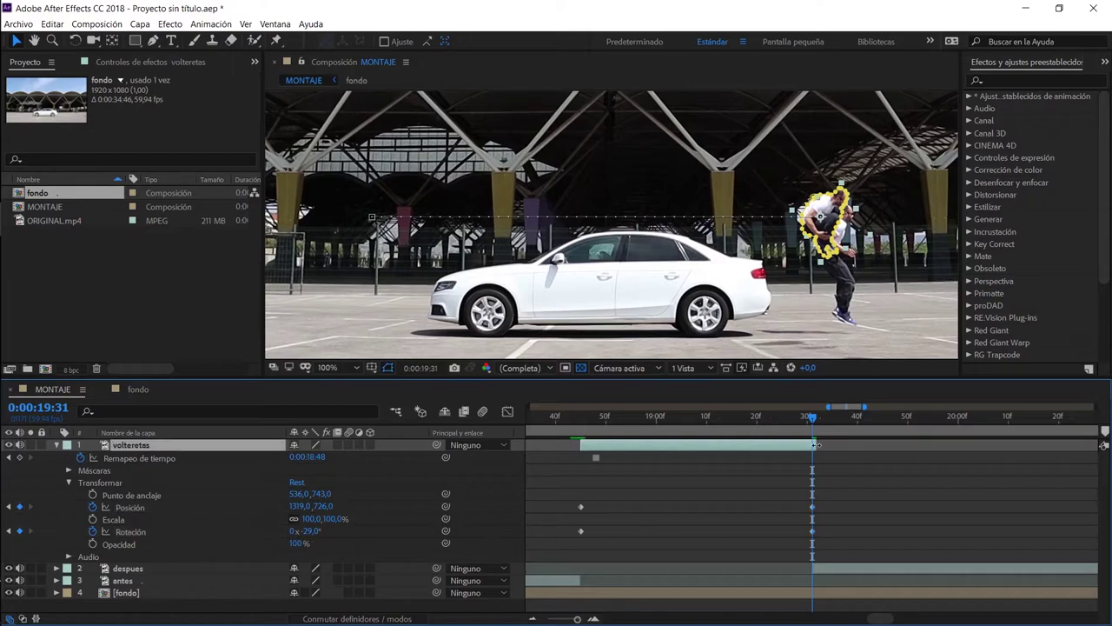
pyautogui.moveTo(815, 445); pyautogui.dragTo(813, 445)
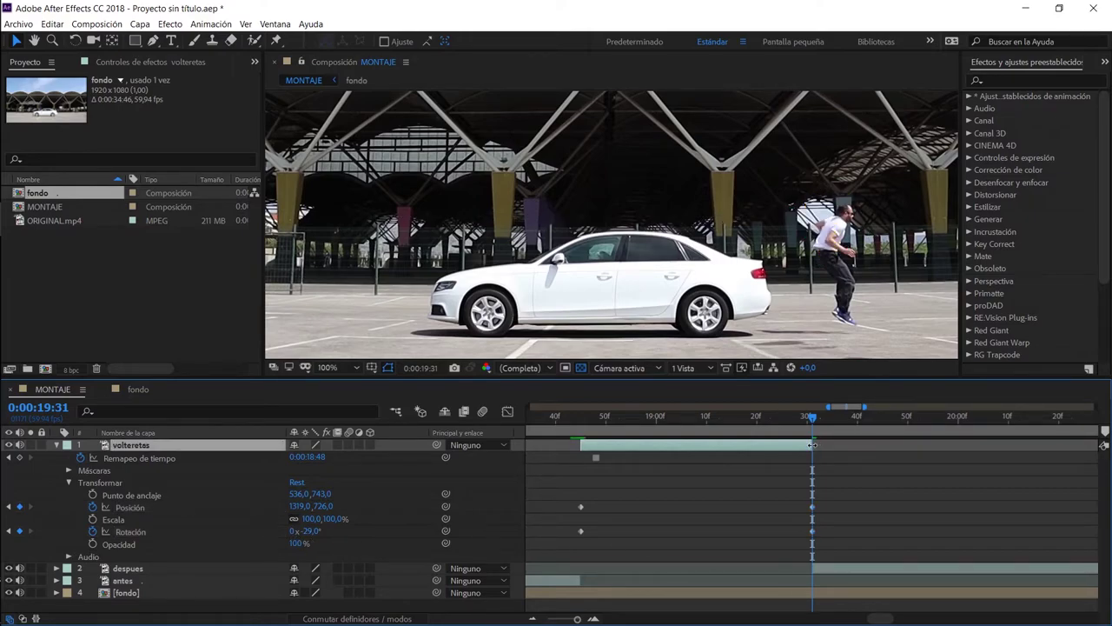
pyautogui.press('pageup')
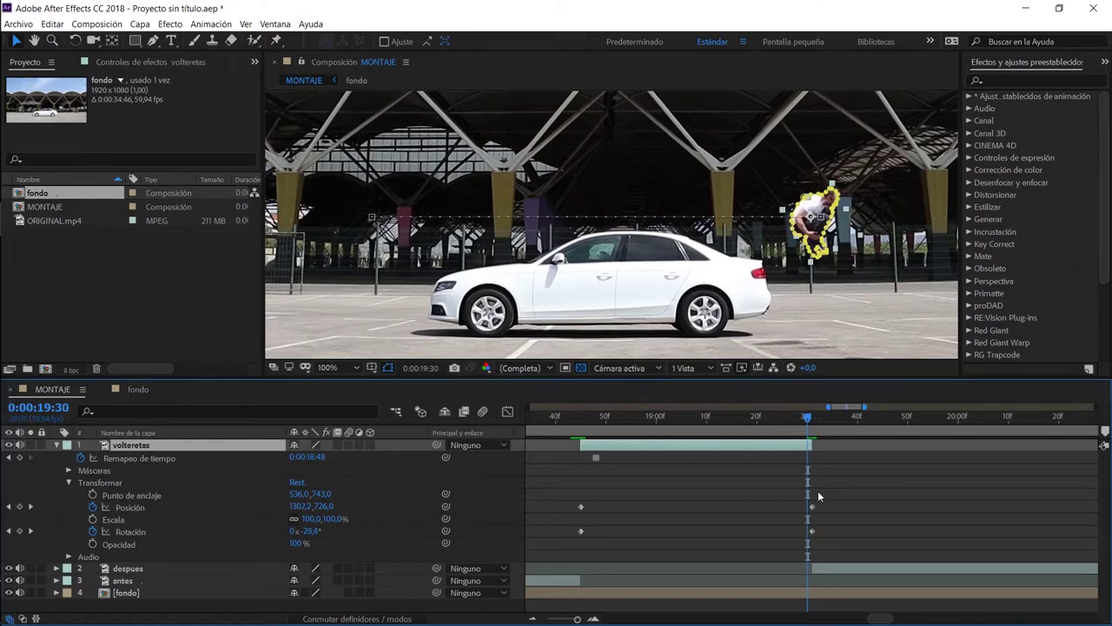
pyautogui.click(552, 416)
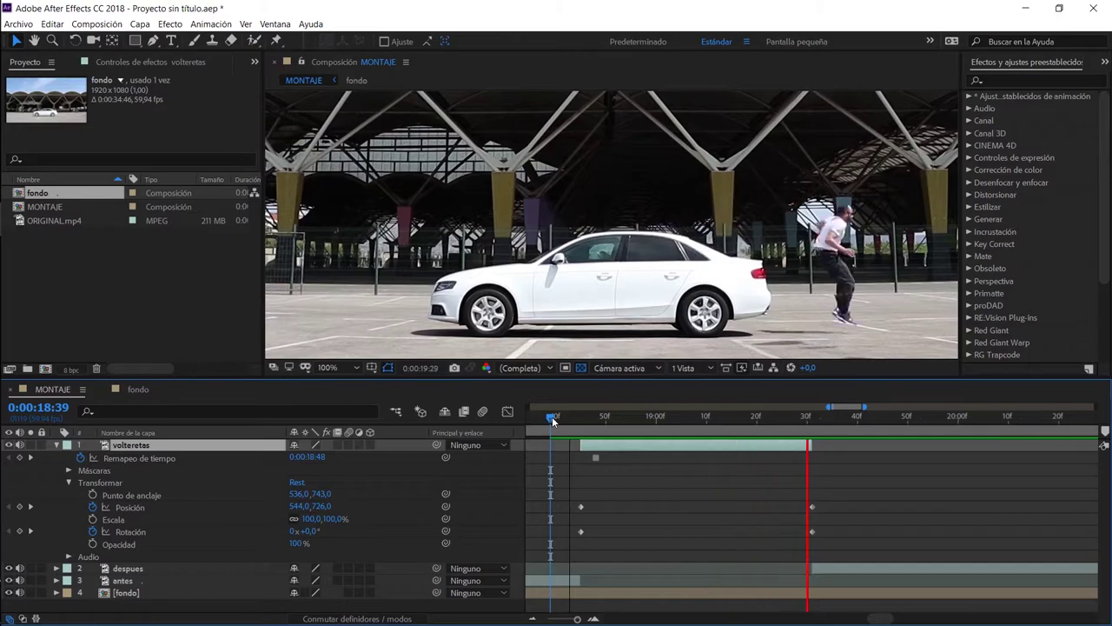
# Add a mid-flip Position keyframe at 0:00:19:08 (931,5,584,0), curving the path above the car
pyautogui.press('space')
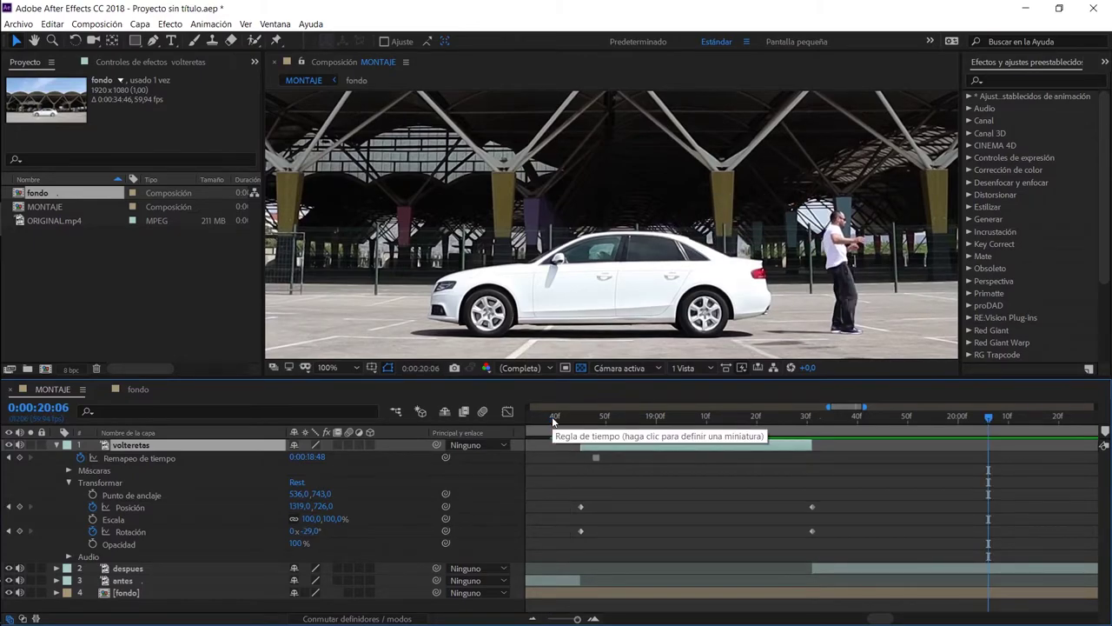
pyautogui.moveTo(584, 418); pyautogui.dragTo(700, 439)
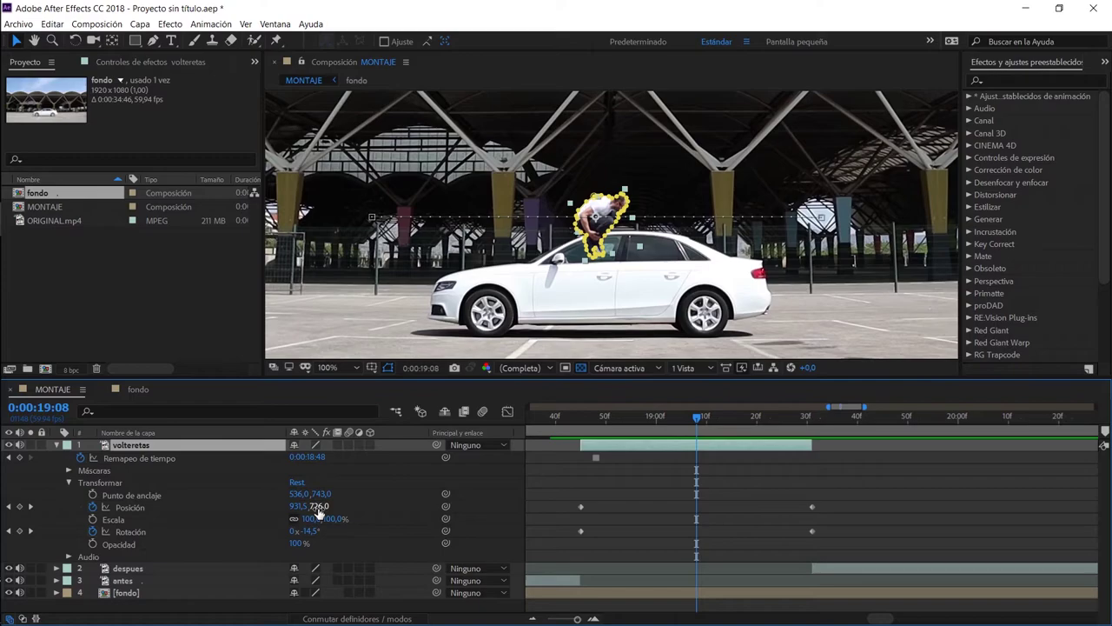
pyautogui.moveTo(318, 507); pyautogui.dragTo(171, 554)
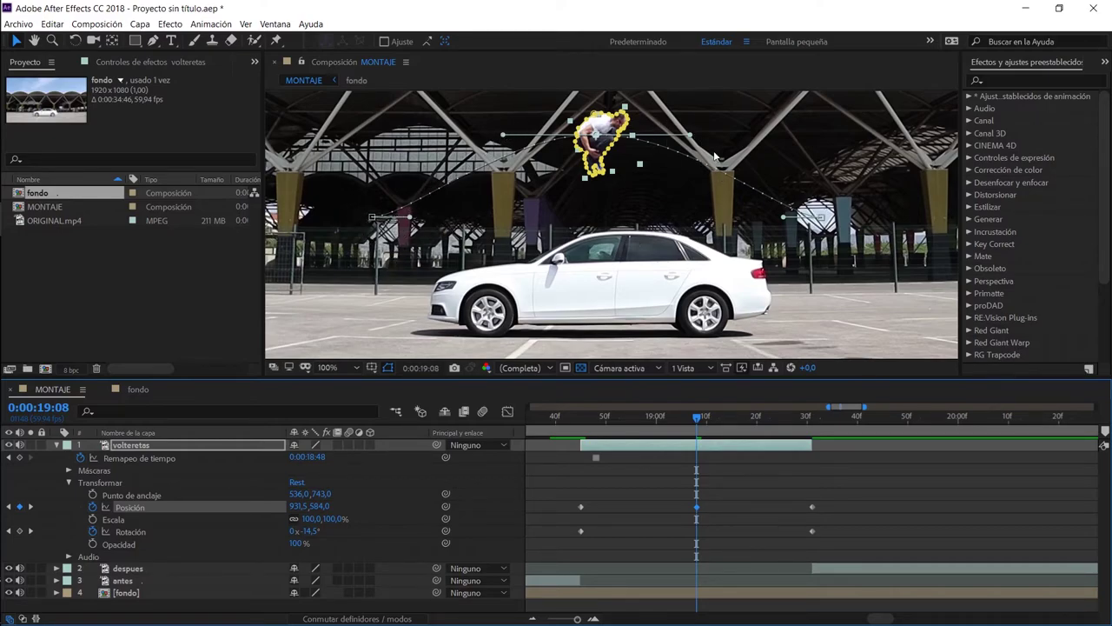
pyautogui.click(784, 222)
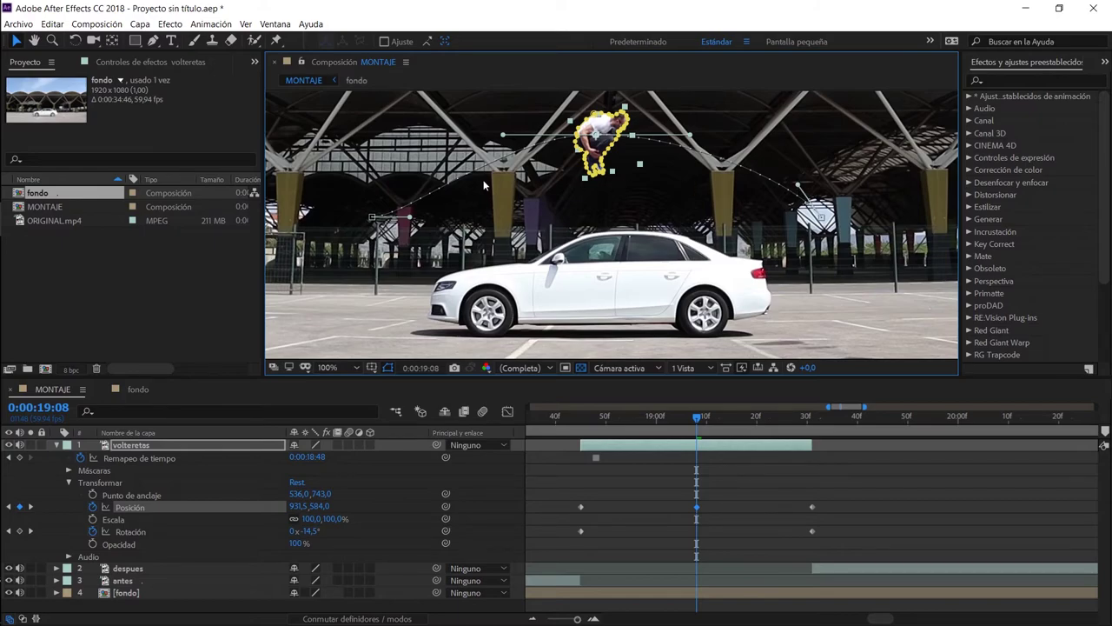
pyautogui.moveTo(413, 221); pyautogui.dragTo(407, 203)
pyautogui.click(560, 418)
# Raise the end Rotación value so the jumper somersaults, reaching 1x+247,6° at 0:00:19:11
pyautogui.moveTo(561, 418); pyautogui.dragTo(535, 415)
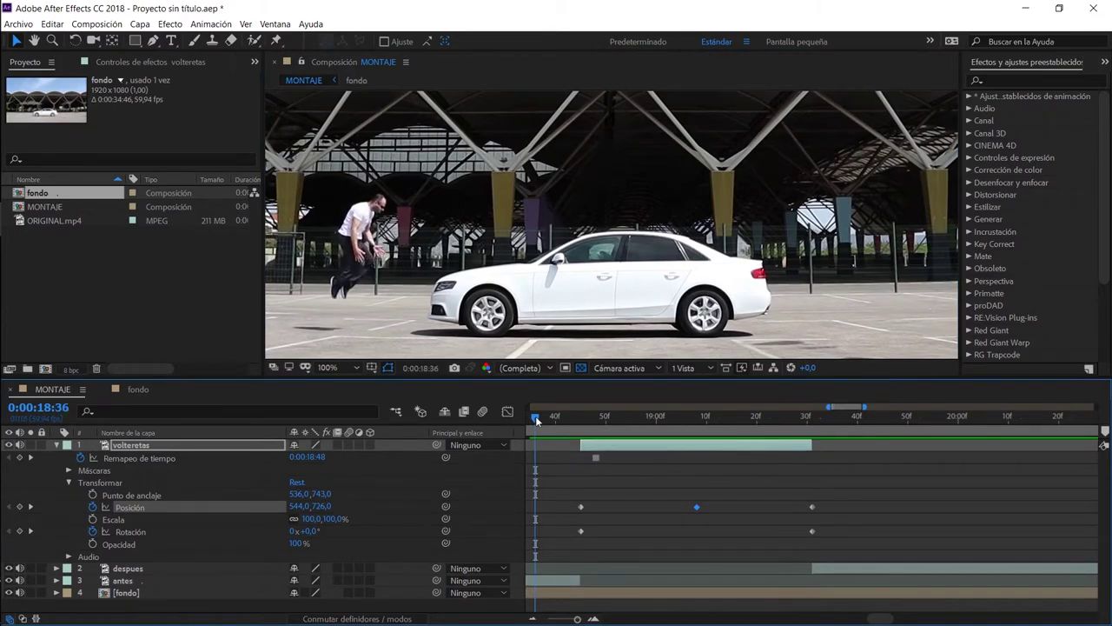
pyautogui.press('space')
pyautogui.press('space')
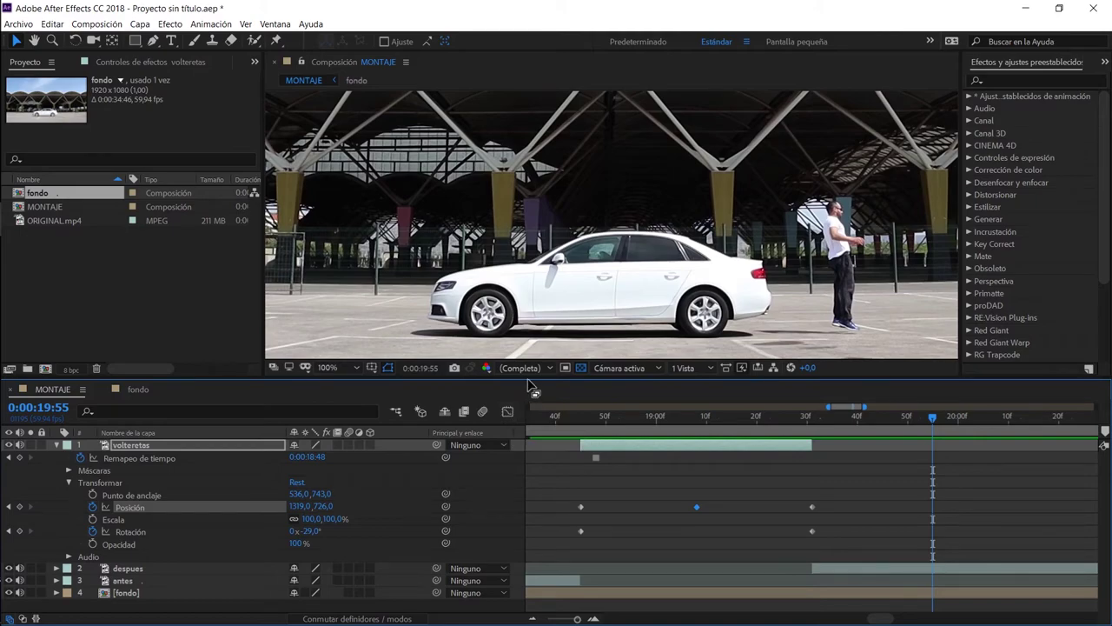
pyautogui.moveTo(611, 417)
pyautogui.mouseDown()
pyautogui.moveTo(604, 439)
pyautogui.moveTo(581, 441)
pyautogui.mouseUp()
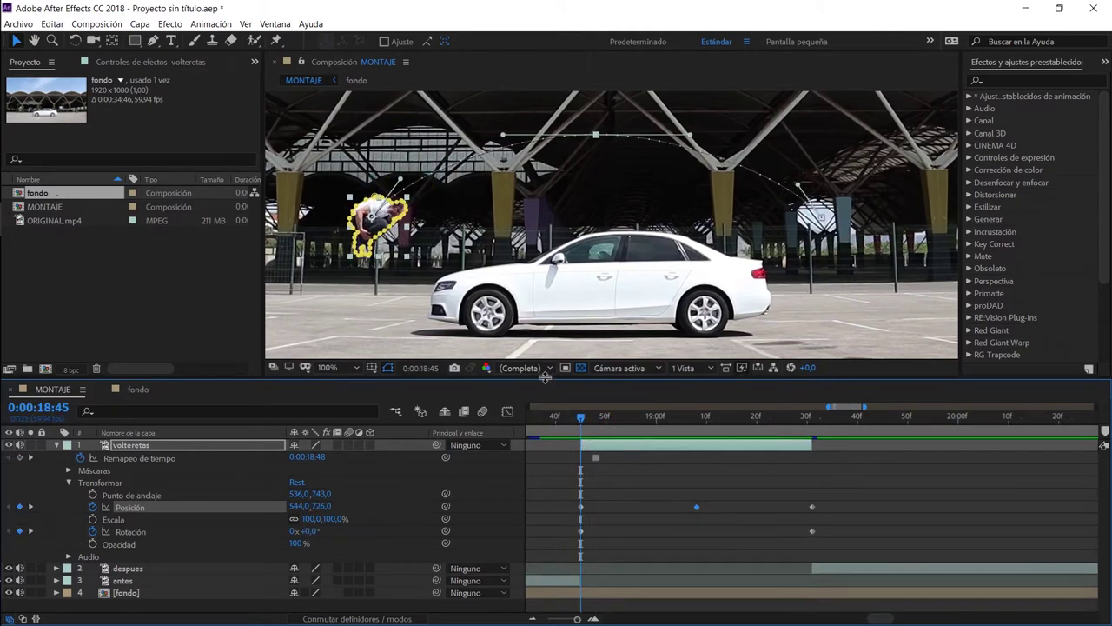
pyautogui.moveTo(581, 420); pyautogui.dragTo(808, 437)
pyautogui.write('3')
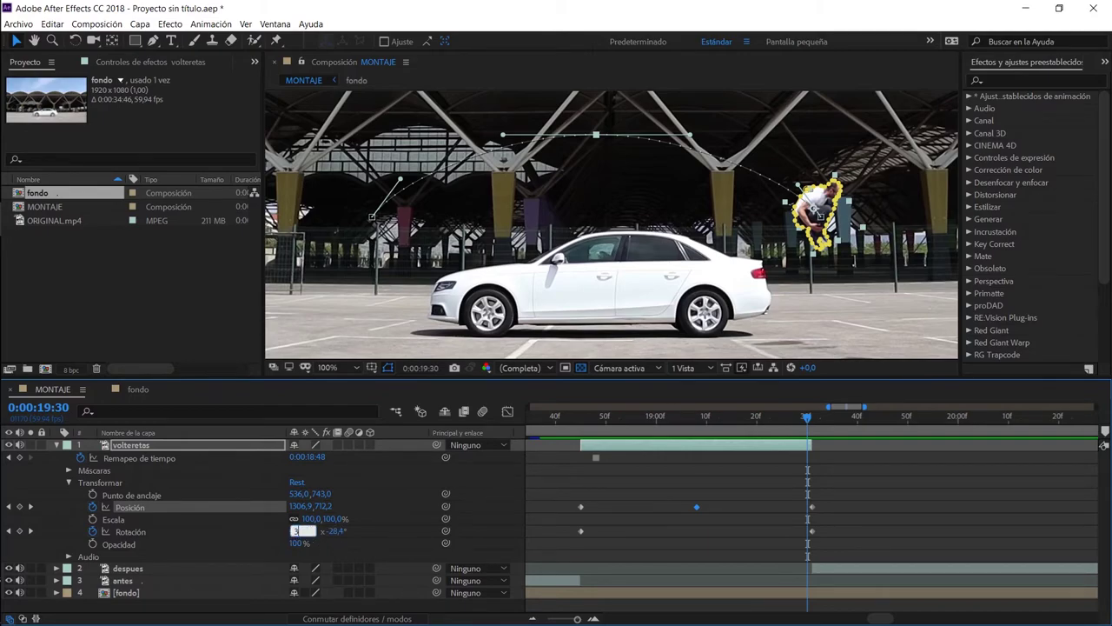
pyautogui.press('Return')
pyautogui.click(547, 422)
# Zoom the timeline out to seconds, then preview and scrub through the flip to check it
pyautogui.press('-')
pyautogui.click(594, 413)
pyautogui.press('space')
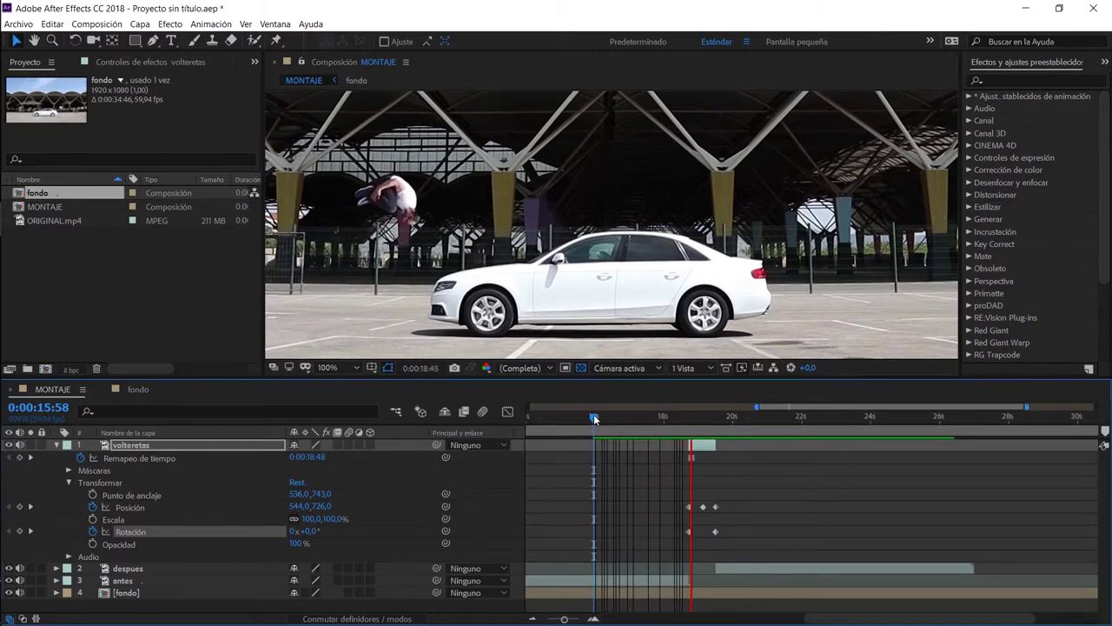
pyautogui.press('space')
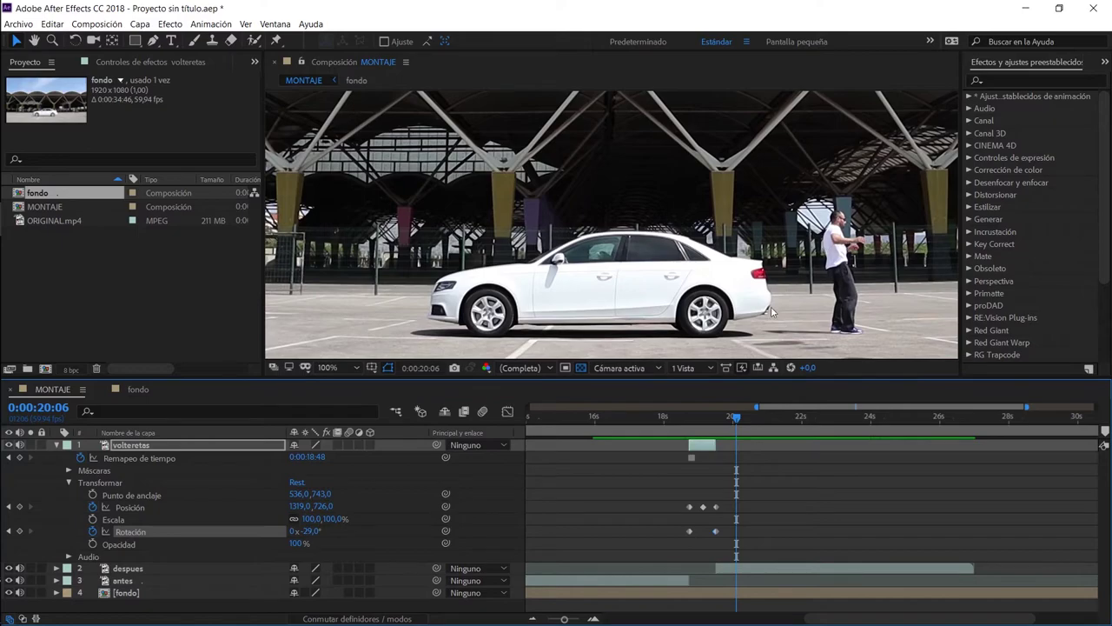
pyautogui.click(561, 416)
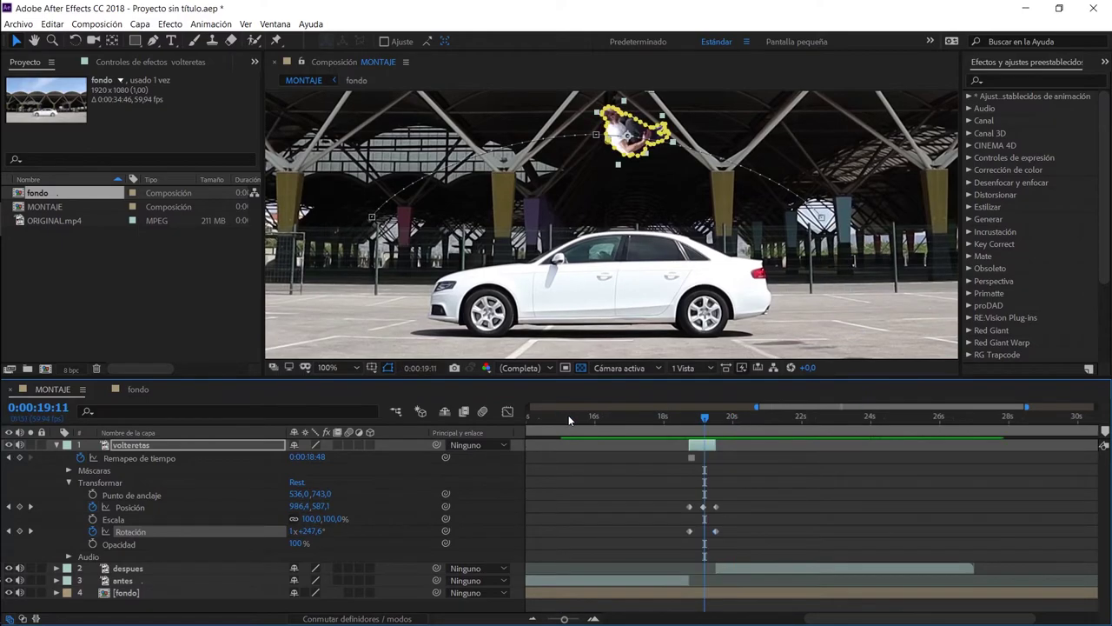
pyautogui.moveTo(564, 417); pyautogui.dragTo(697, 422)
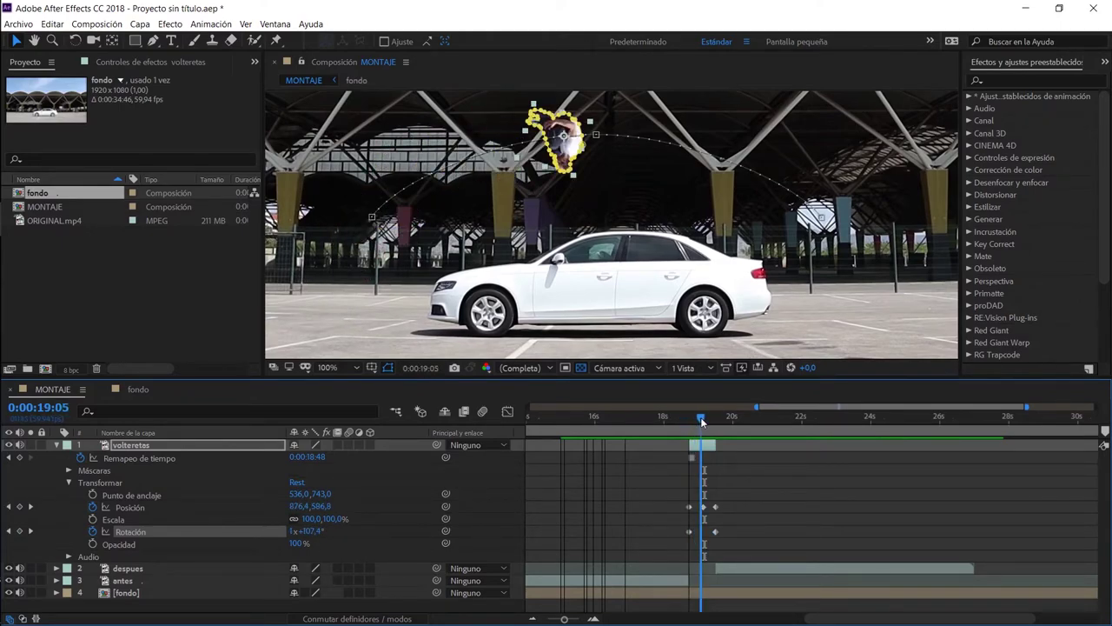
pyautogui.moveTo(697, 422); pyautogui.dragTo(684, 420)
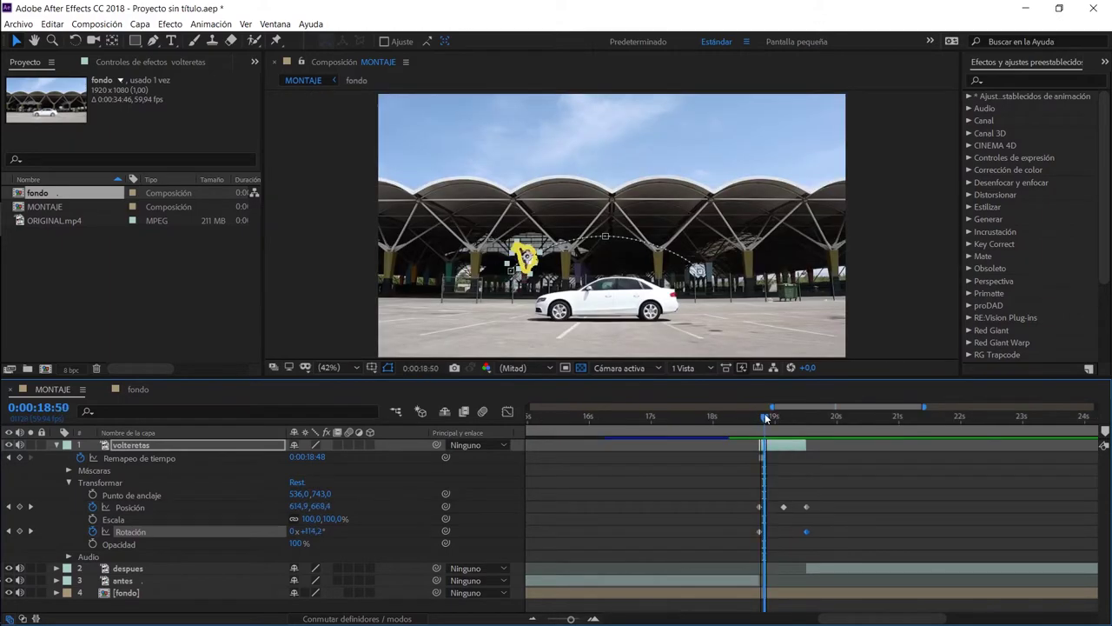
pyautogui.click(766, 419)
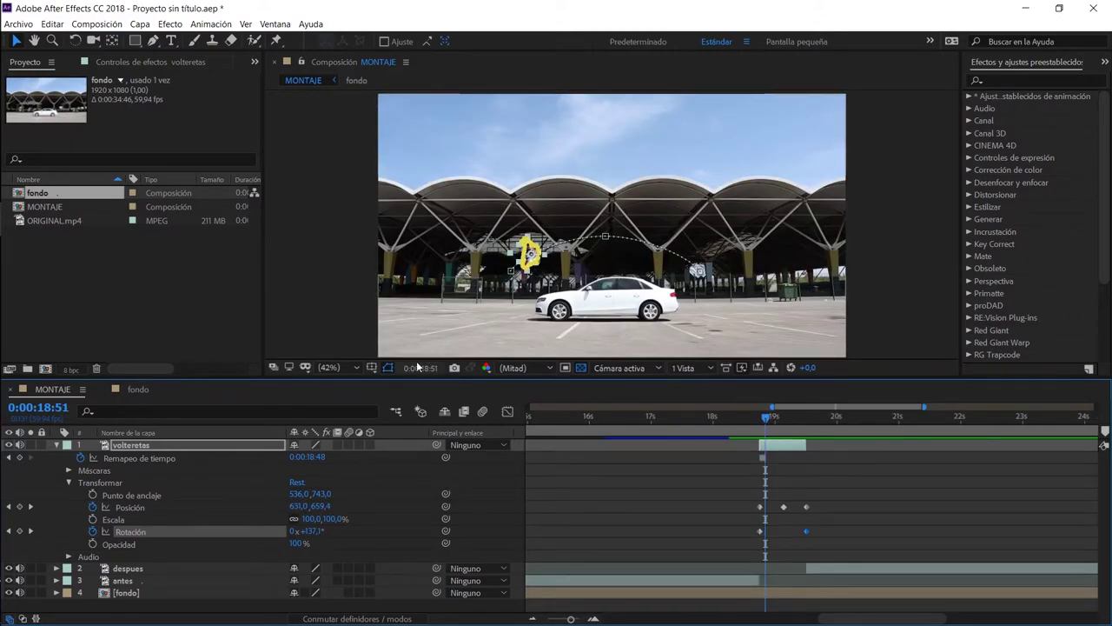
pyautogui.click(388, 368)
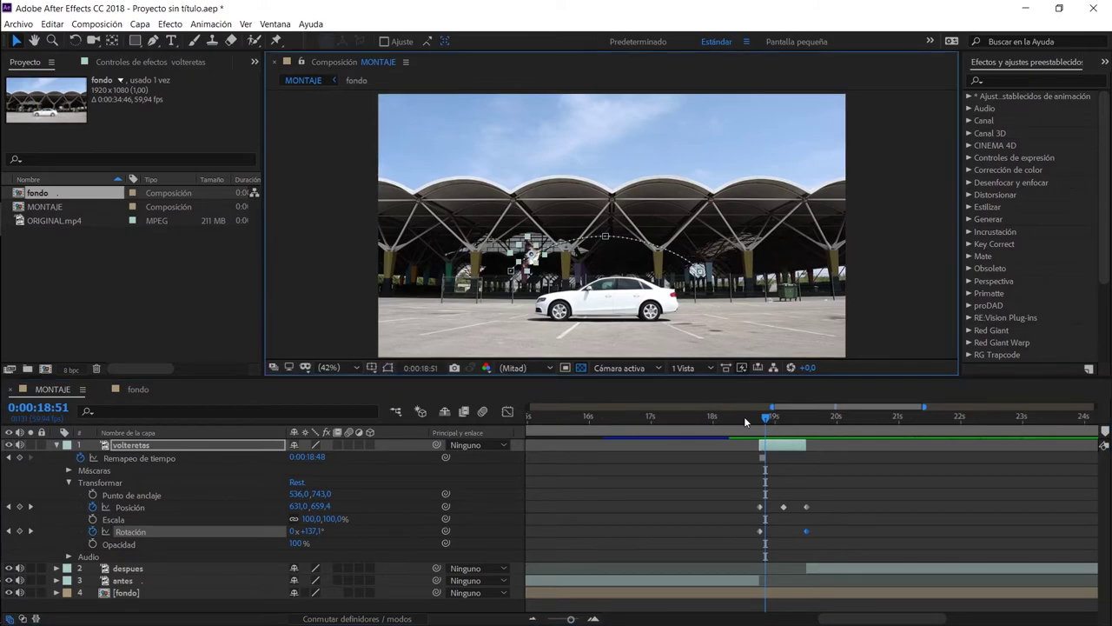
pyautogui.moveTo(744, 416)
pyautogui.mouseDown()
pyautogui.moveTo(773, 419)
pyautogui.moveTo(706, 417)
pyautogui.mouseUp()
pyautogui.press('space')
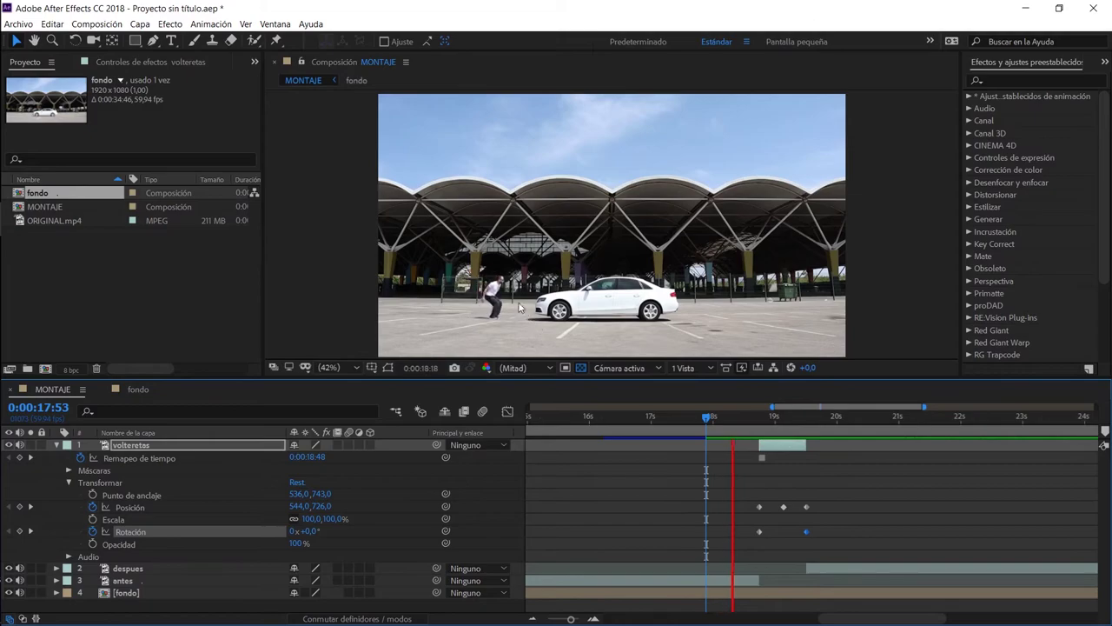
pyautogui.press('space')
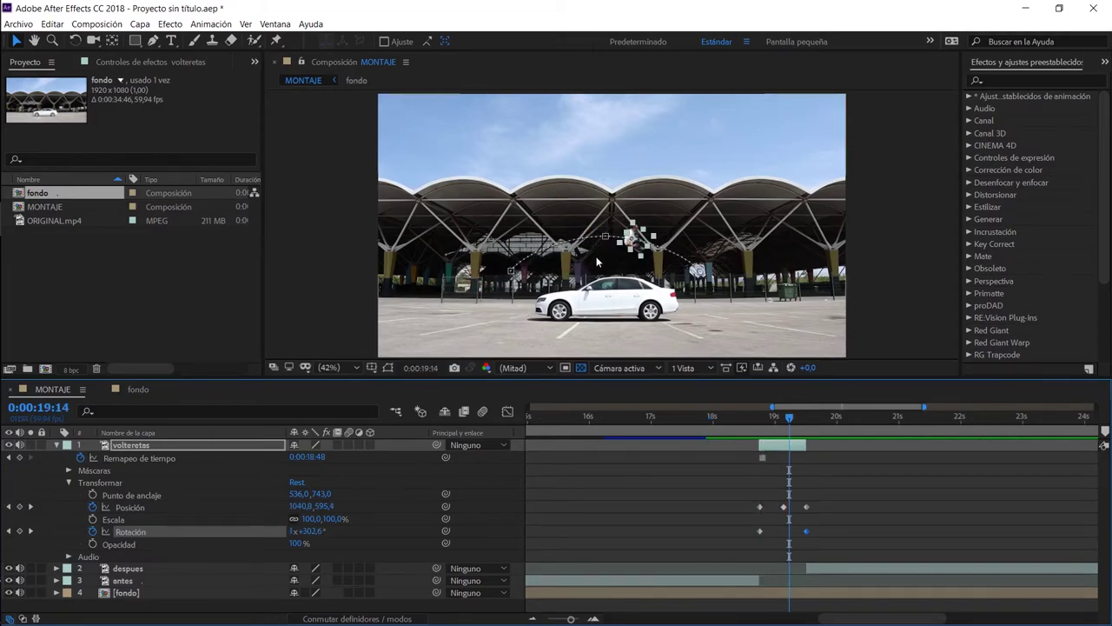
pyautogui.click(720, 419)
pyautogui.moveTo(720, 419)
pyautogui.mouseDown()
pyautogui.moveTo(729, 424)
pyautogui.moveTo(719, 426)
pyautogui.mouseUp()
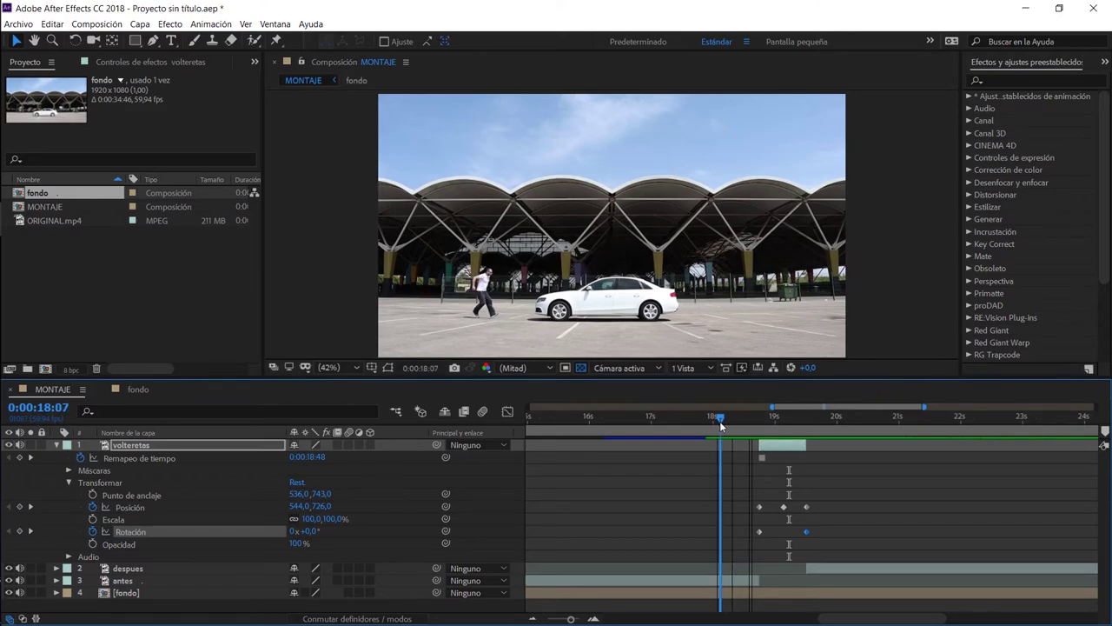
pyautogui.moveTo(719, 420); pyautogui.dragTo(731, 424)
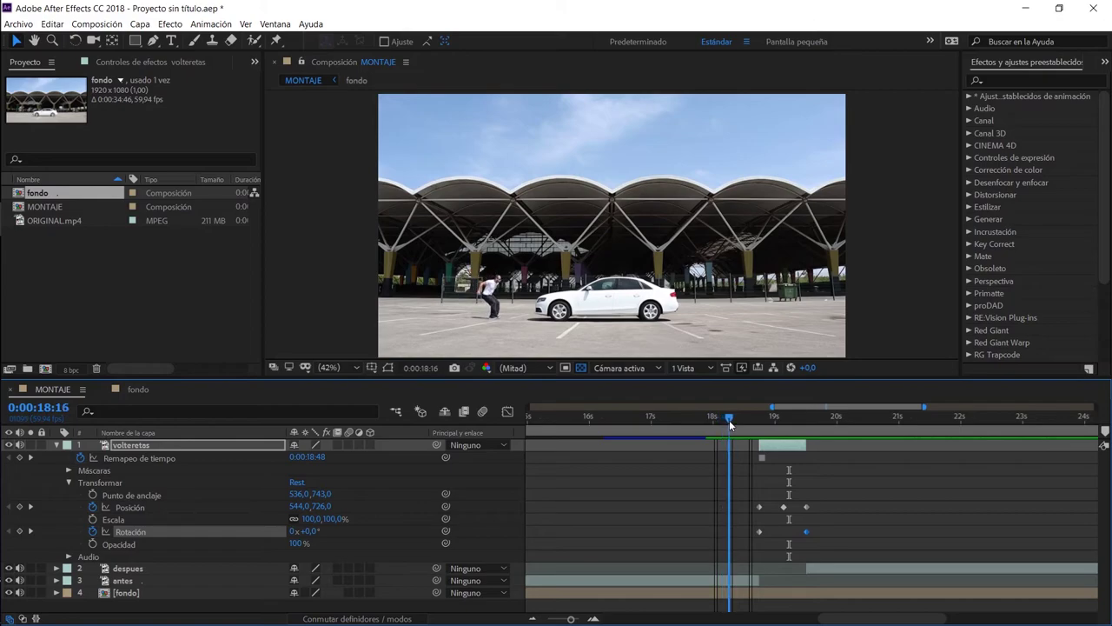
pyautogui.click(673, 581)
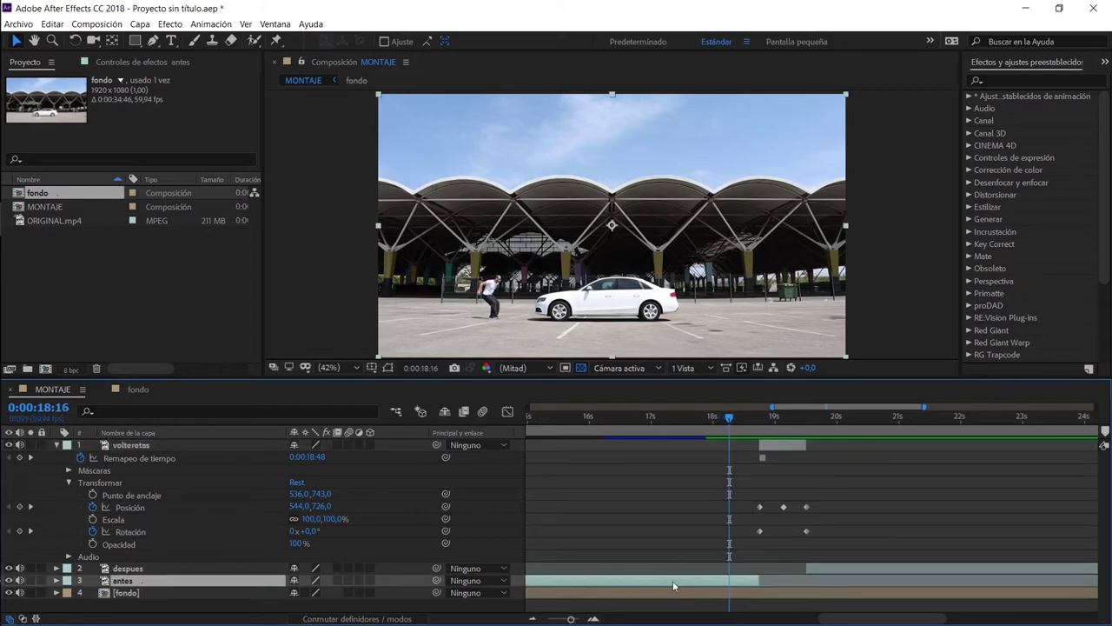
# Enable time remapping on the antes layer and add a keyframe at 0:00:18:16
pyautogui.rightClick(251, 583)
pyautogui.moveTo(330, 314)
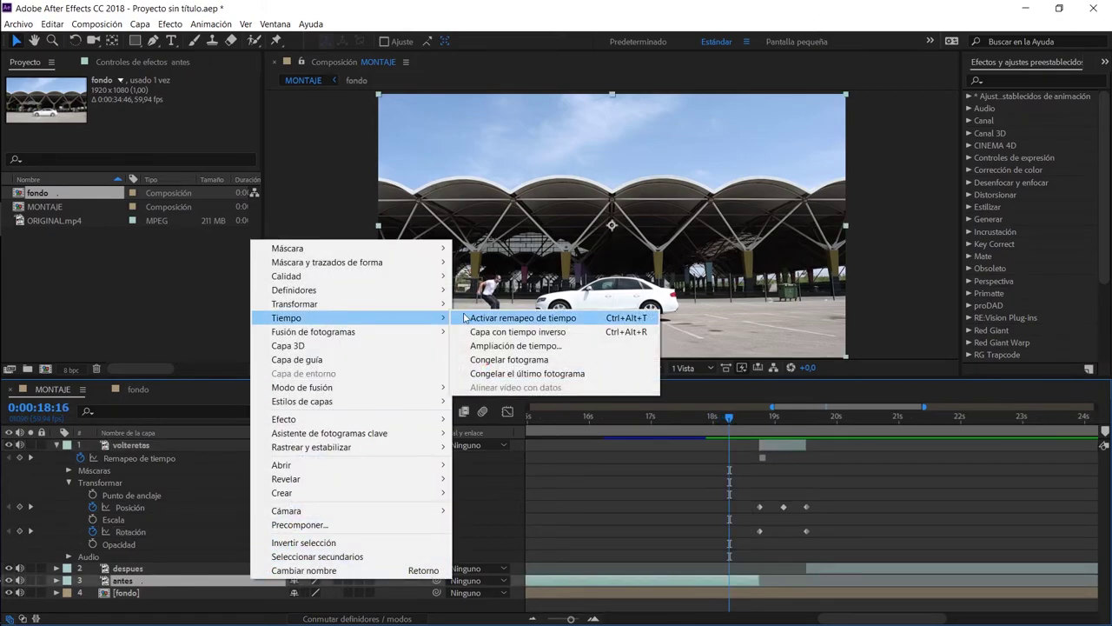
pyautogui.click(528, 320)
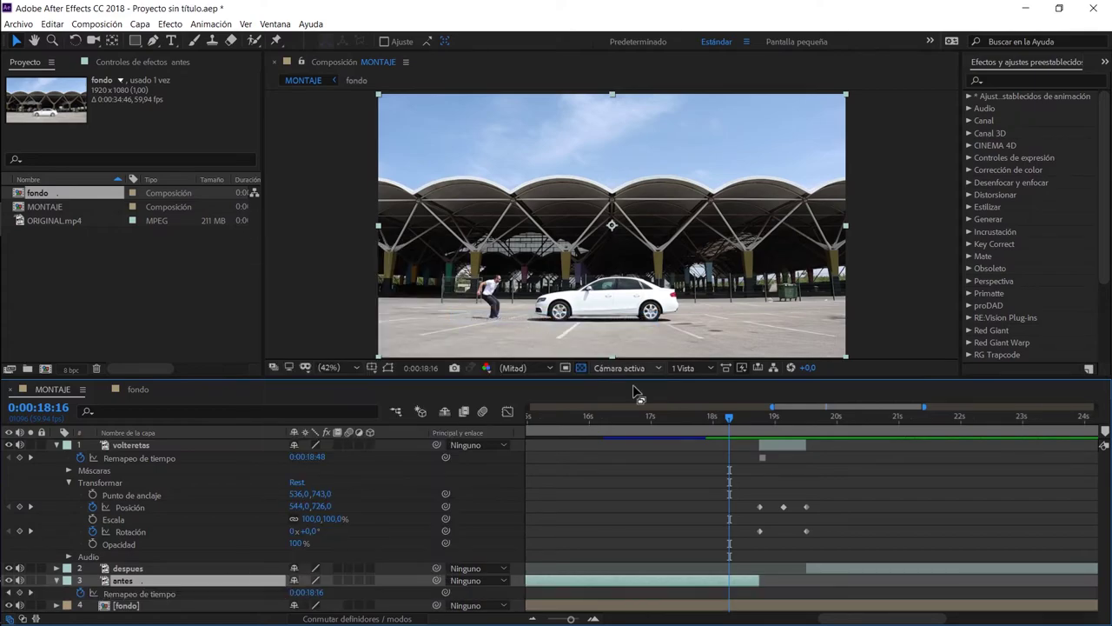
pyautogui.click(19, 592)
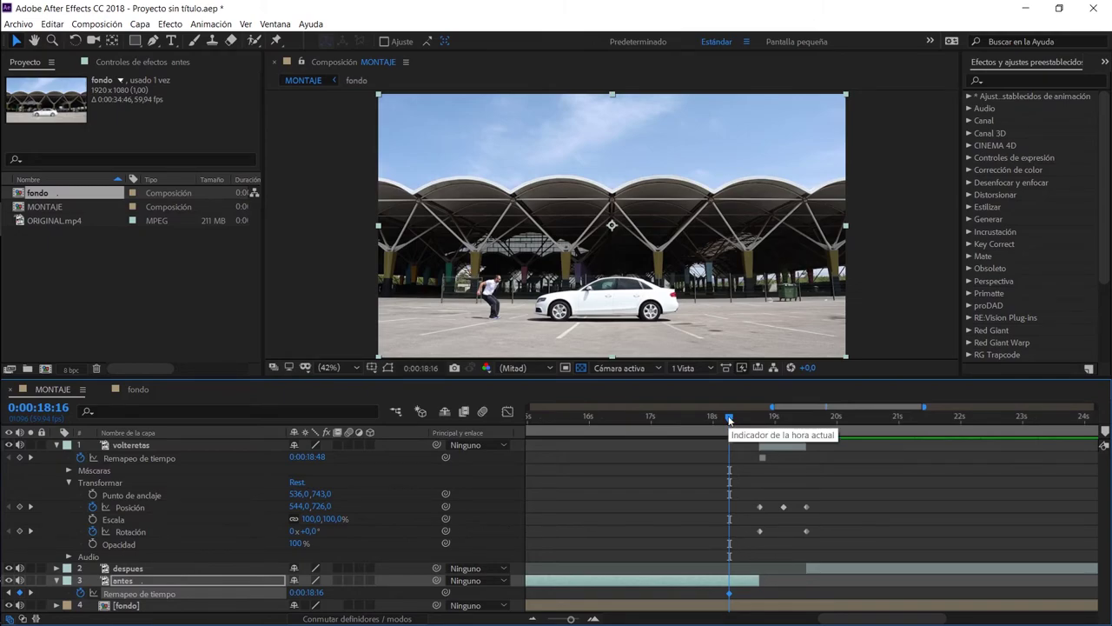
# At 0:00:18:30, set the antes Remapeo de tiempo value to the 0:00:18:44 crouch frame
pyautogui.moveTo(729, 419); pyautogui.dragTo(744, 420)
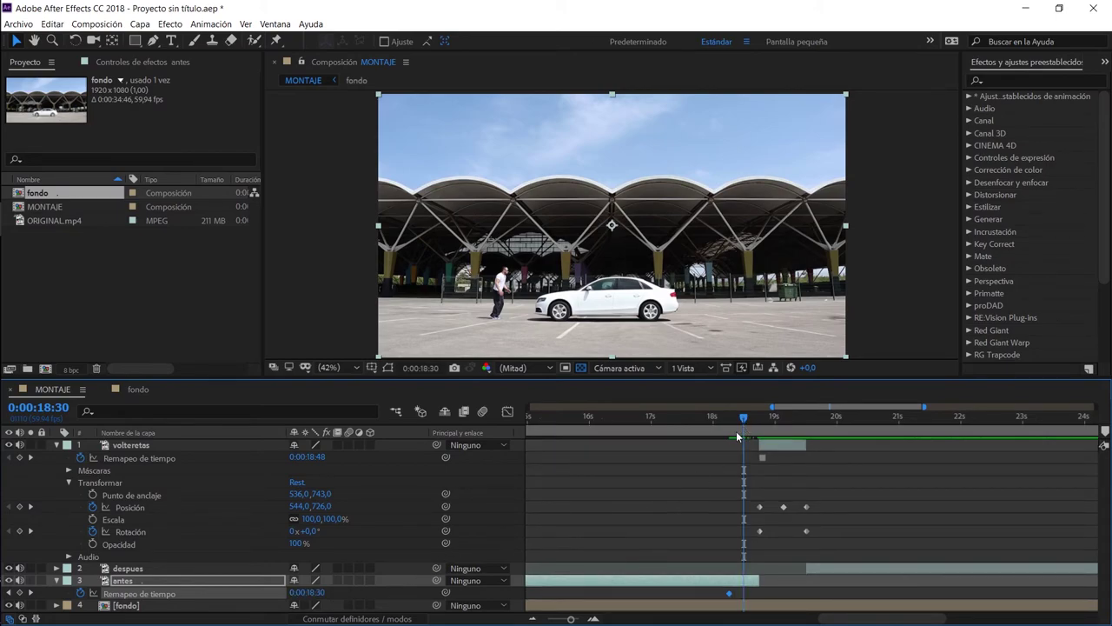
pyautogui.moveTo(744, 419); pyautogui.dragTo(758, 418)
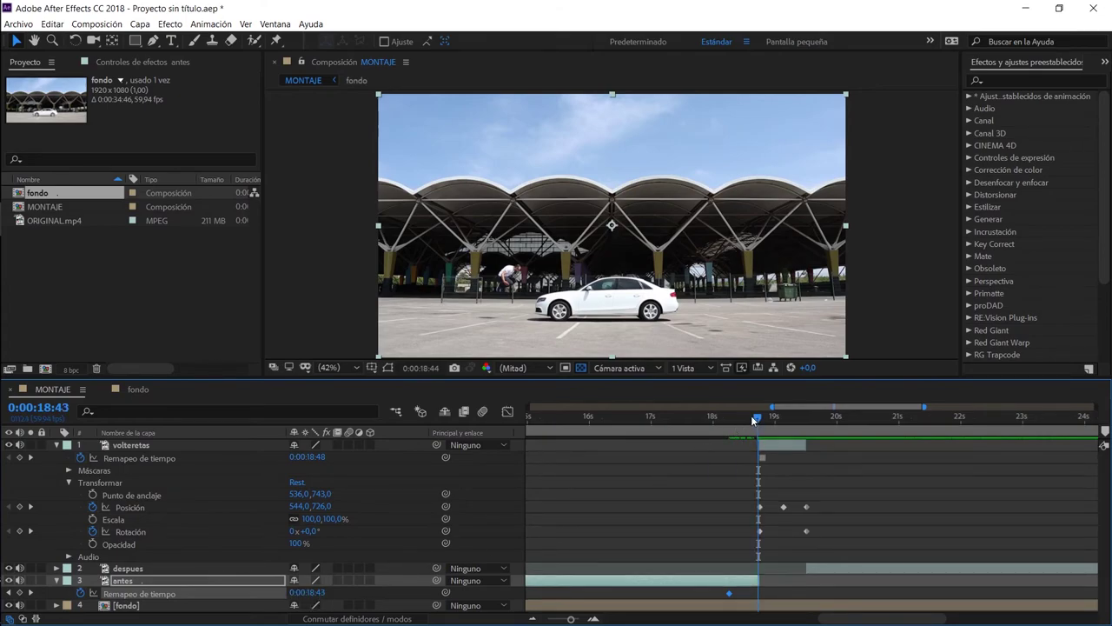
pyautogui.moveTo(757, 420); pyautogui.dragTo(743, 419)
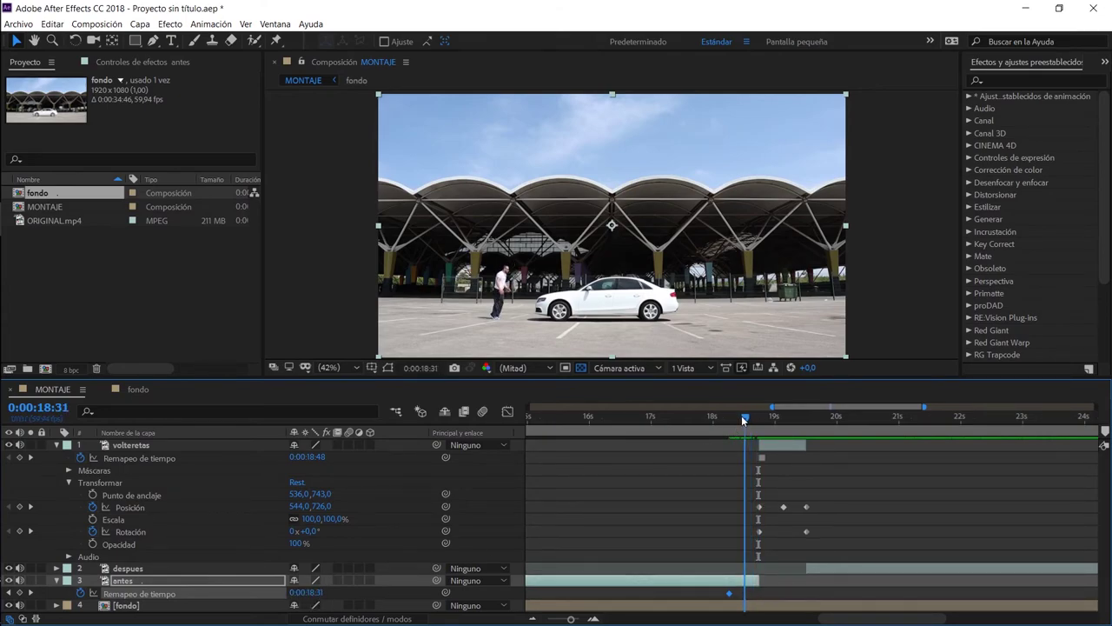
pyautogui.click(320, 592)
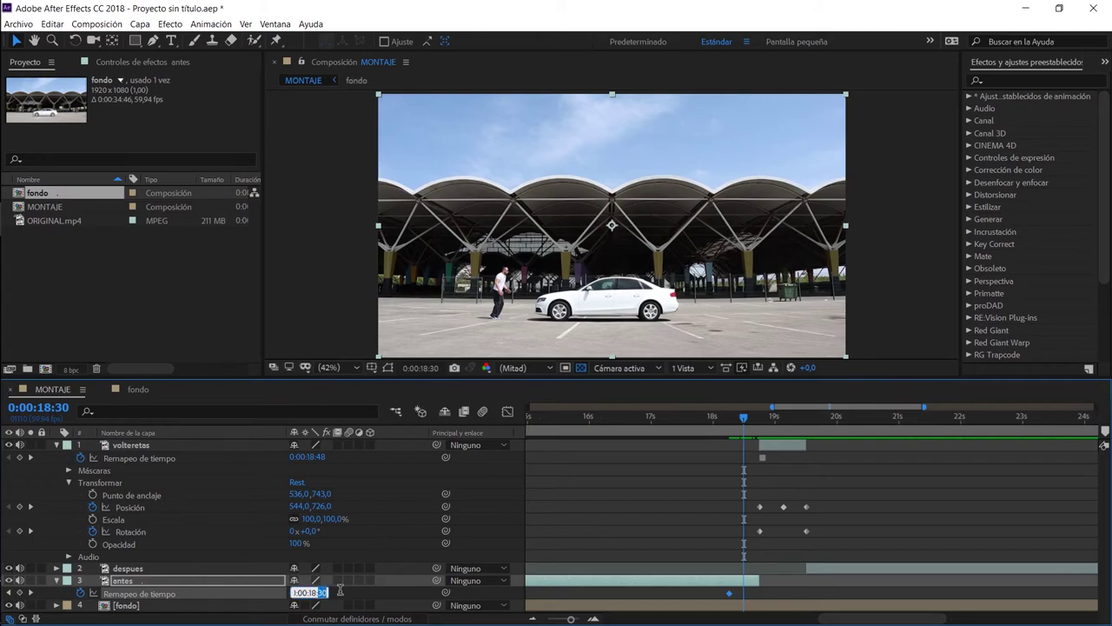
pyautogui.write('4')
pyautogui.press('Return')
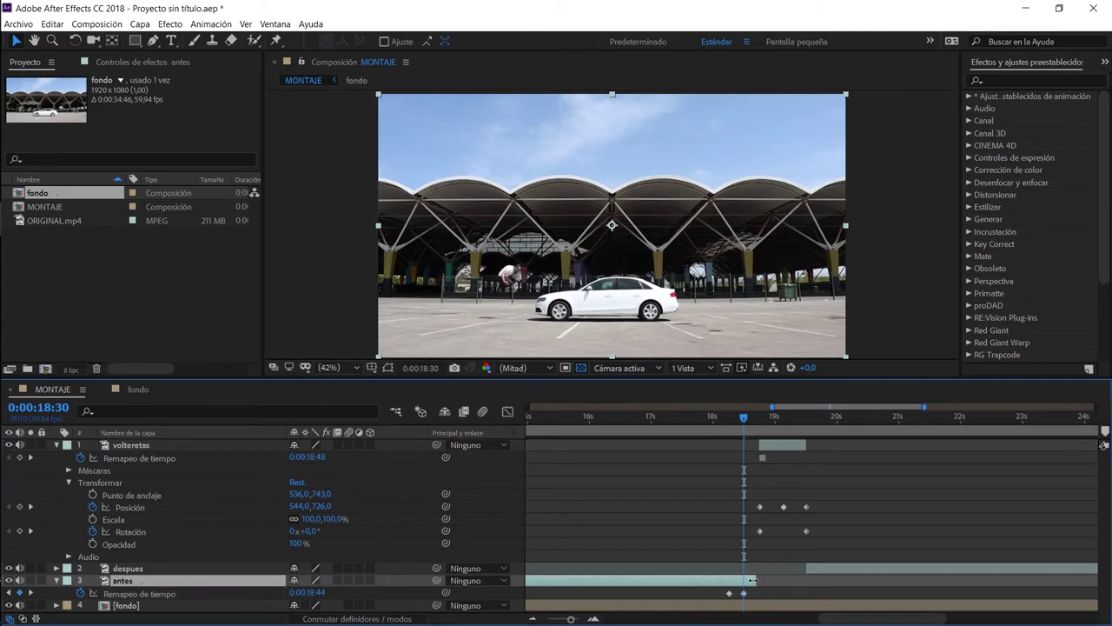
pyautogui.click(776, 447)
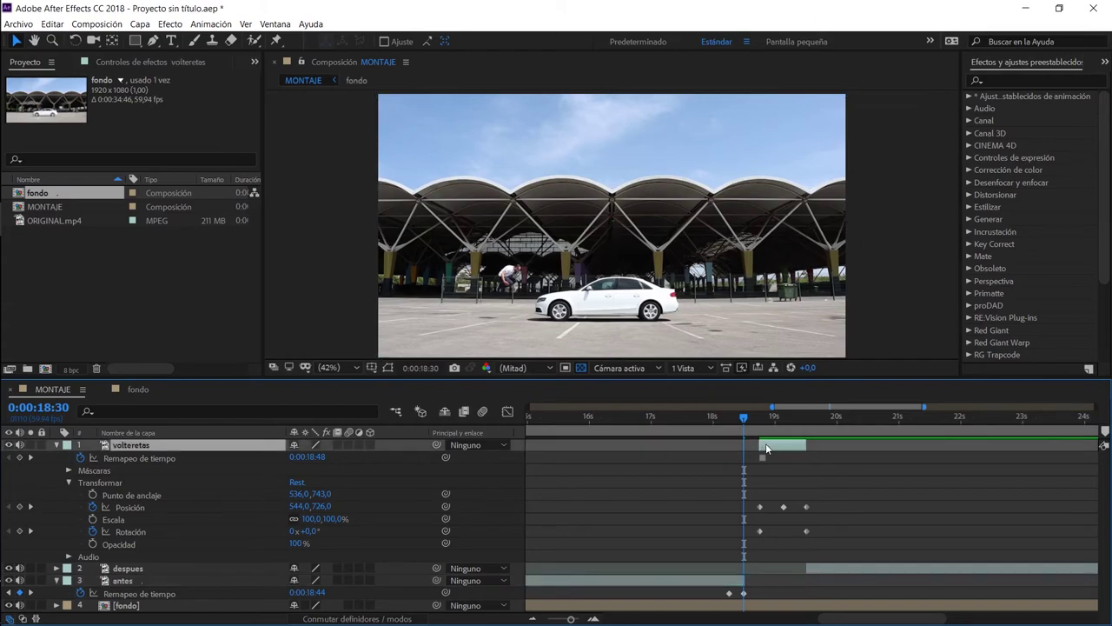